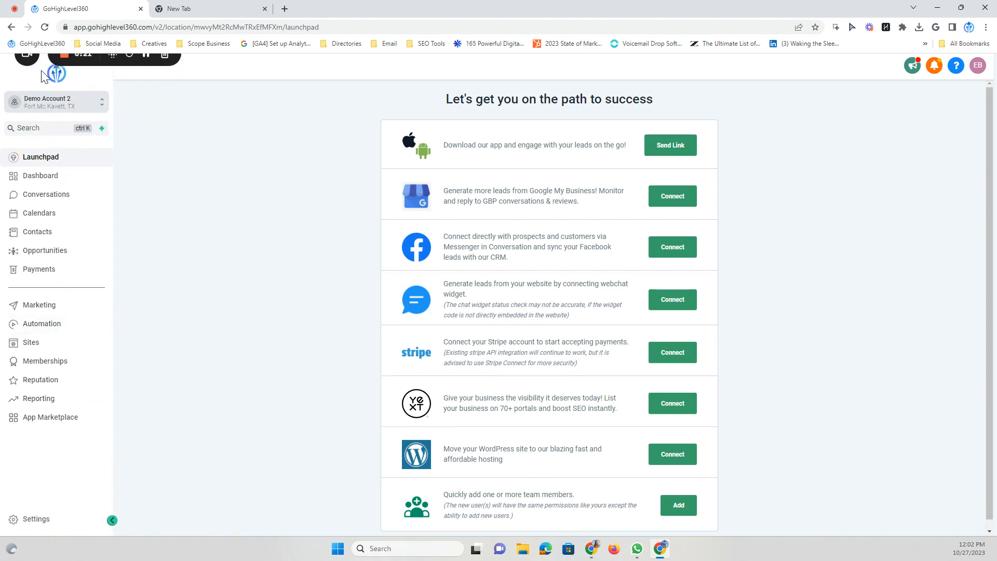
Open Settings to the Business Profile page and look over its general details
{"action": "left_click", "coordinate": [35, 519]}
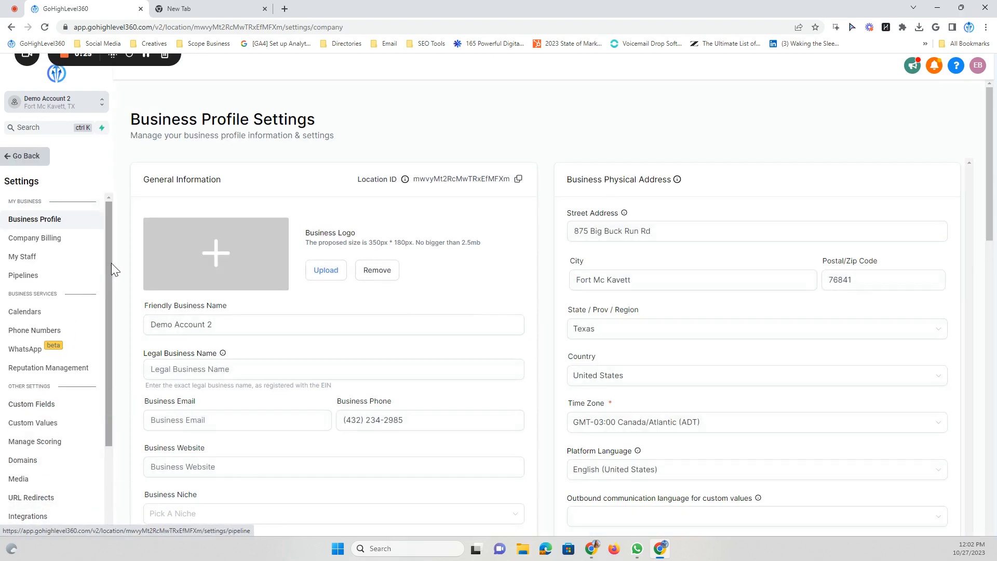
{"action": "scroll", "coordinate": [200, 256], "scroll_direction": "down", "scroll_amount": 1}
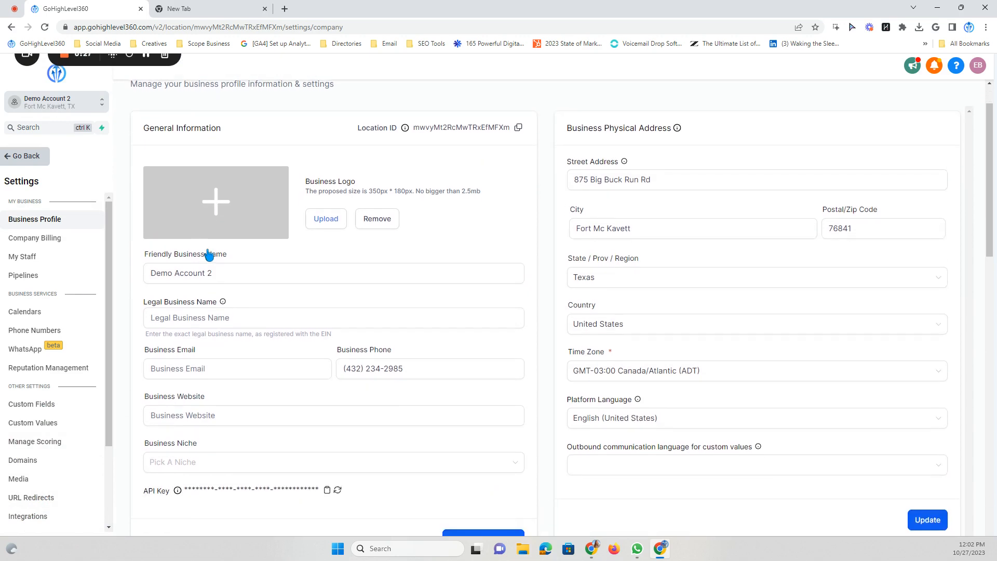
{"action": "scroll", "coordinate": [208, 253], "scroll_direction": "up", "scroll_amount": 1}
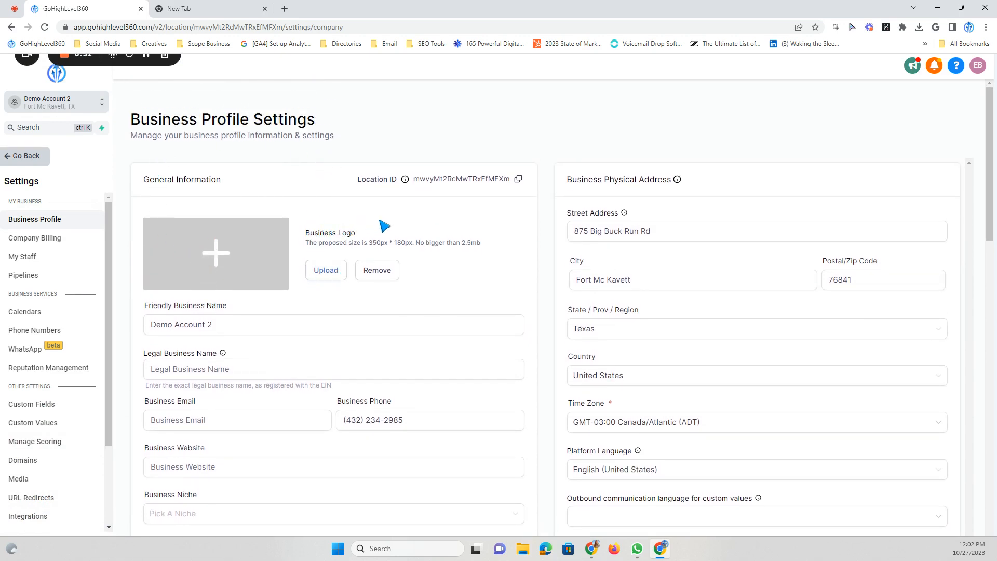
{"action": "right_click", "coordinate": [426, 241]}
{"action": "left_click", "coordinate": [350, 213]}
{"action": "left_click_drag", "start_coordinate": [221, 187], "coordinate": [151, 186]}
{"action": "left_click", "coordinate": [591, 190]}
Review the business information fields, viewing the business type choices without picking one
{"action": "scroll", "coordinate": [588, 190], "scroll_direction": "down", "scroll_amount": 3}
{"action": "scroll", "coordinate": [588, 190], "scroll_direction": "down", "scroll_amount": 7}
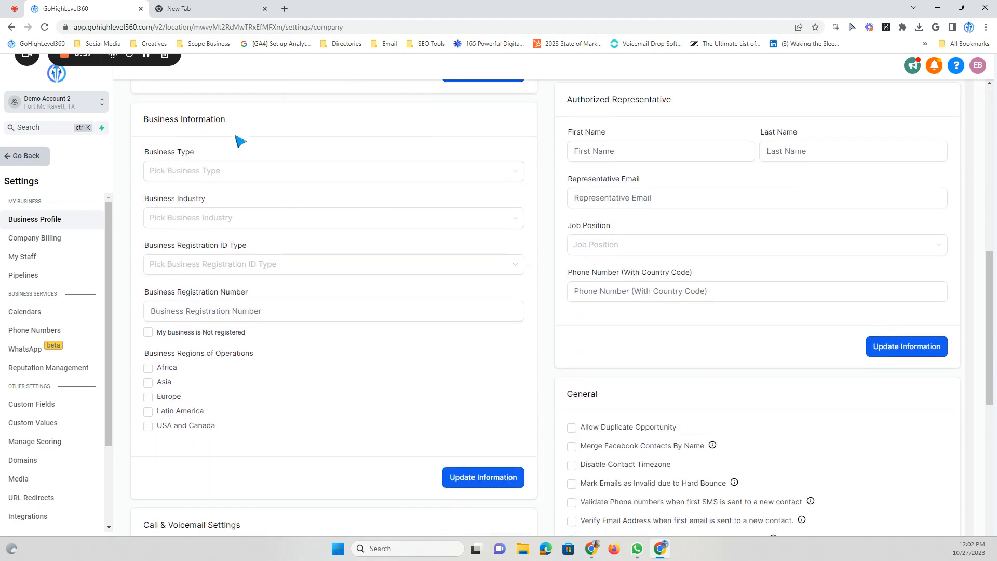
{"action": "left_click_drag", "start_coordinate": [228, 120], "coordinate": [147, 124]}
{"action": "scroll", "coordinate": [592, 177], "scroll_direction": "up", "scroll_amount": 1}
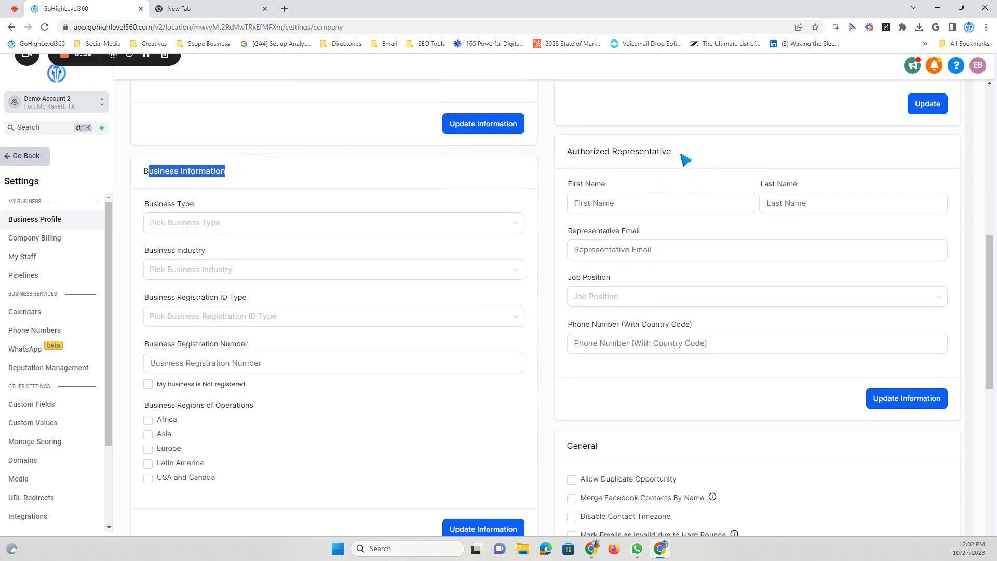
{"action": "left_click_drag", "start_coordinate": [685, 155], "coordinate": [580, 165]}
{"action": "left_click", "coordinate": [400, 196]}
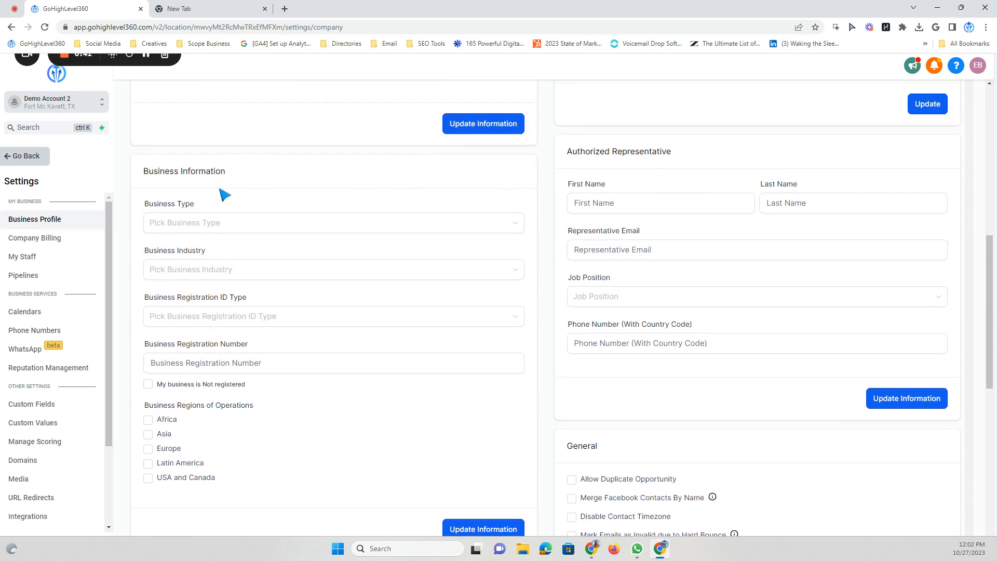
{"action": "scroll", "coordinate": [239, 204], "scroll_direction": "down", "scroll_amount": 1}
{"action": "scroll", "coordinate": [240, 205], "scroll_direction": "down", "scroll_amount": 1}
{"action": "left_click", "coordinate": [229, 315]}
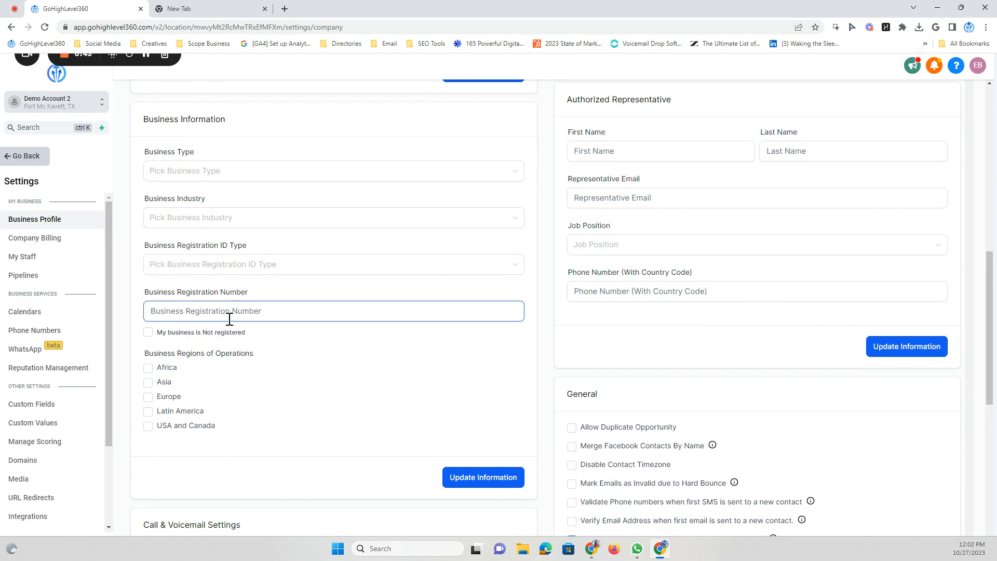
{"action": "scroll", "coordinate": [221, 318], "scroll_direction": "up", "scroll_amount": 1}
{"action": "left_click", "coordinate": [203, 225]}
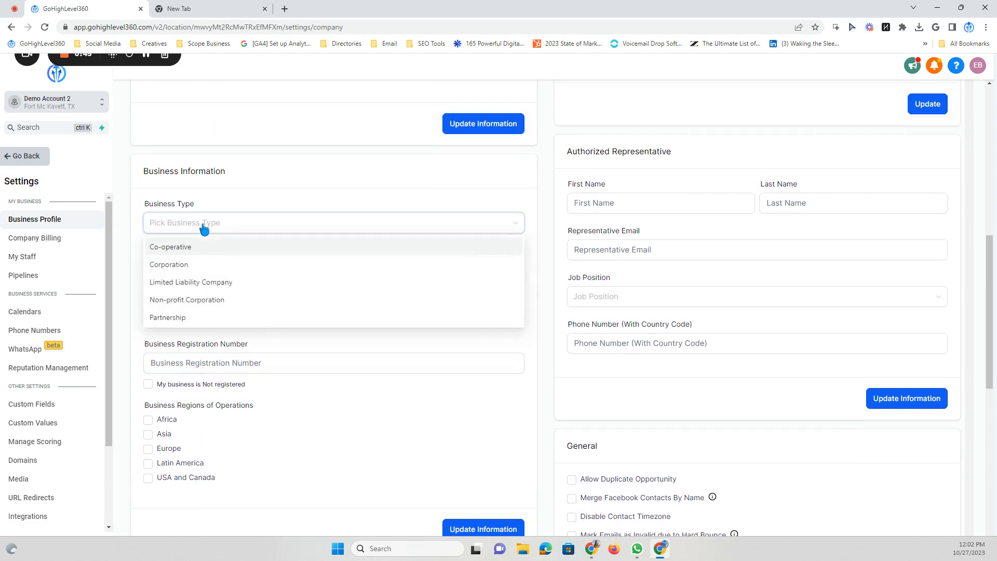
{"action": "left_click", "coordinate": [204, 225]}
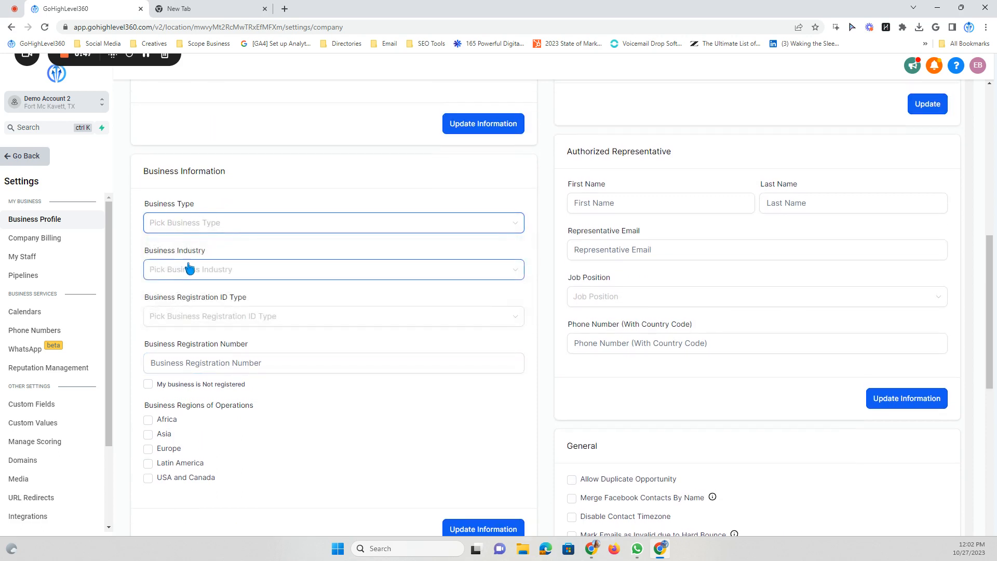
Try the not-registered and USA and Canada region checkboxes, leaving both unchecked
{"action": "scroll", "coordinate": [171, 217], "scroll_direction": "down", "scroll_amount": 2}
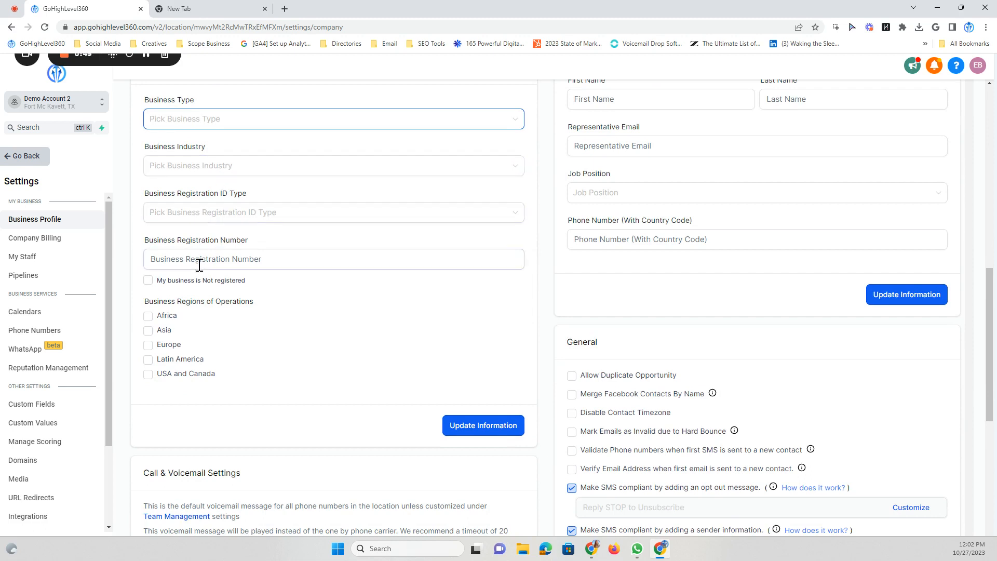
{"action": "left_click", "coordinate": [148, 280]}
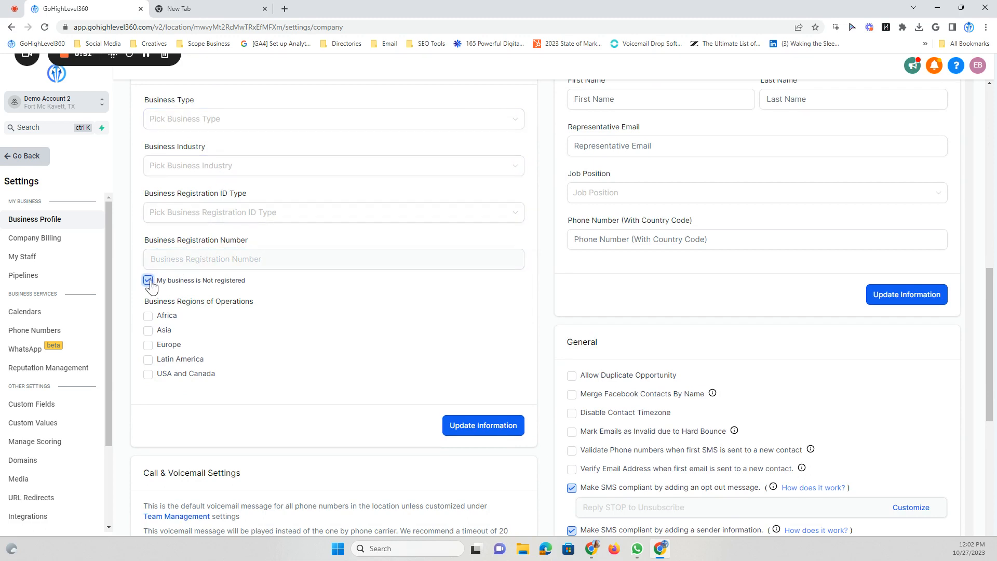
{"action": "left_click", "coordinate": [148, 280]}
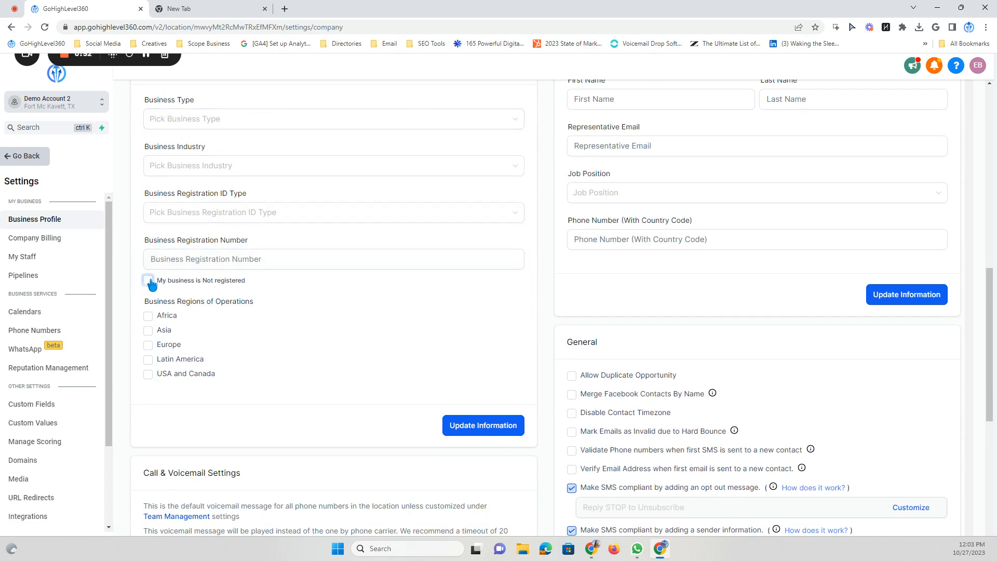
{"action": "left_click", "coordinate": [148, 374]}
{"action": "left_click", "coordinate": [149, 377]}
Scroll back to the top of Business Profile with the fields left unchanged
{"action": "scroll", "coordinate": [349, 374], "scroll_direction": "down", "scroll_amount": 1}
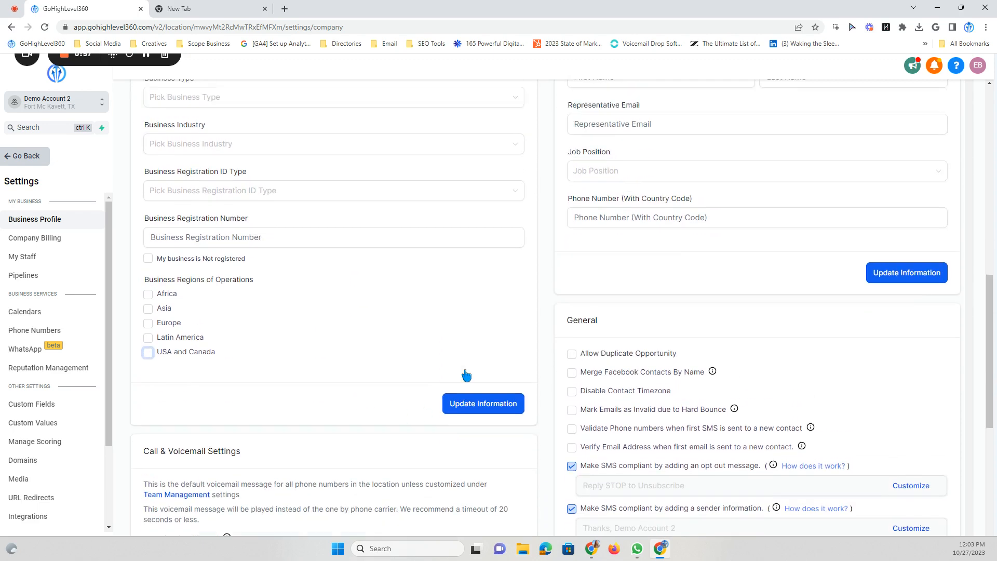
{"action": "scroll", "coordinate": [469, 374], "scroll_direction": "up", "scroll_amount": 10}
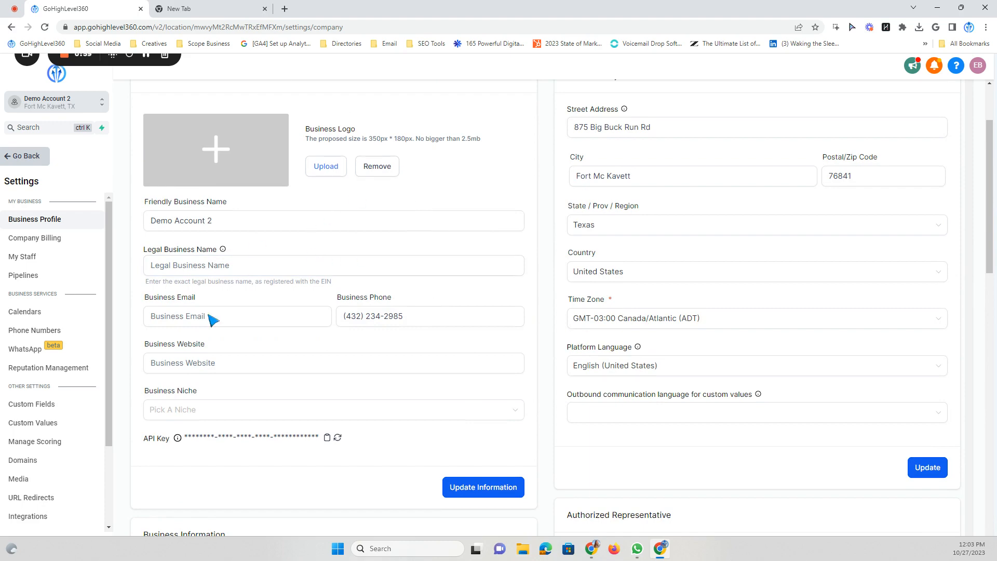
{"action": "left_click", "coordinate": [390, 229]}
{"action": "scroll", "coordinate": [381, 216], "scroll_direction": "up", "scroll_amount": 2}
{"action": "scroll", "coordinate": [232, 363], "scroll_direction": "down", "scroll_amount": 3}
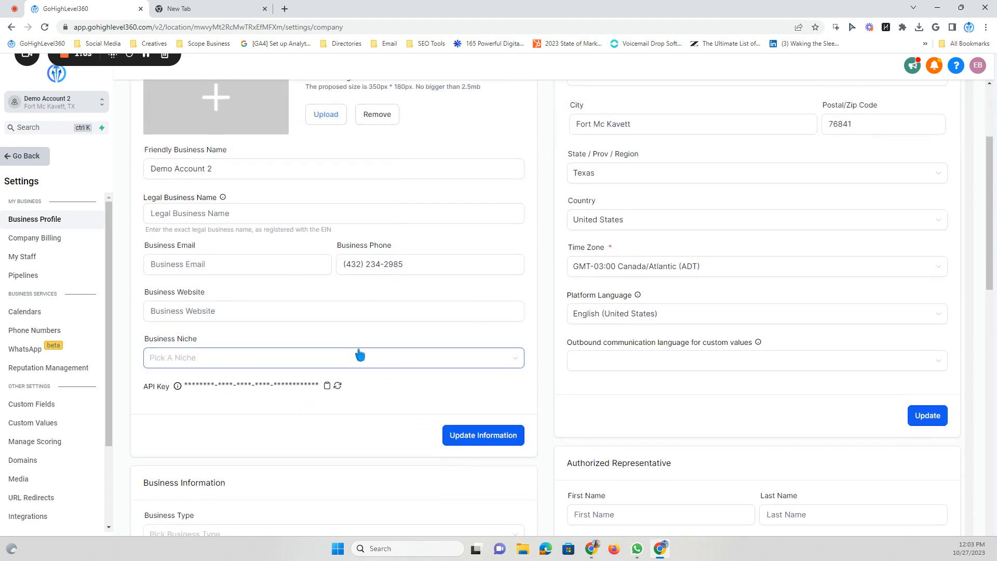
{"action": "scroll", "coordinate": [401, 372], "scroll_direction": "up", "scroll_amount": 3}
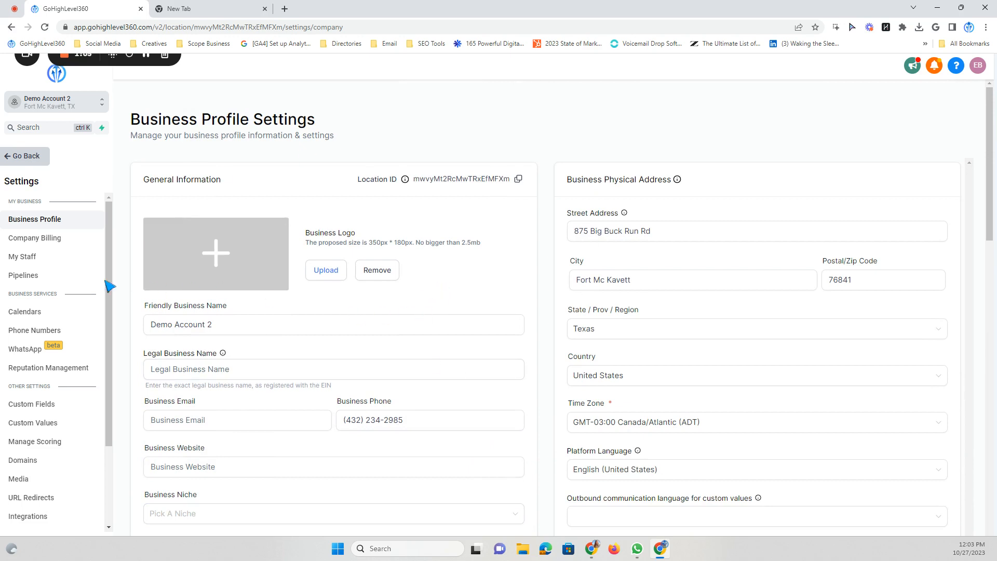
In Phone Numbers settings, choose Add Number > Add Phone Number to browse purchasable numbers
{"action": "left_click", "coordinate": [57, 333]}
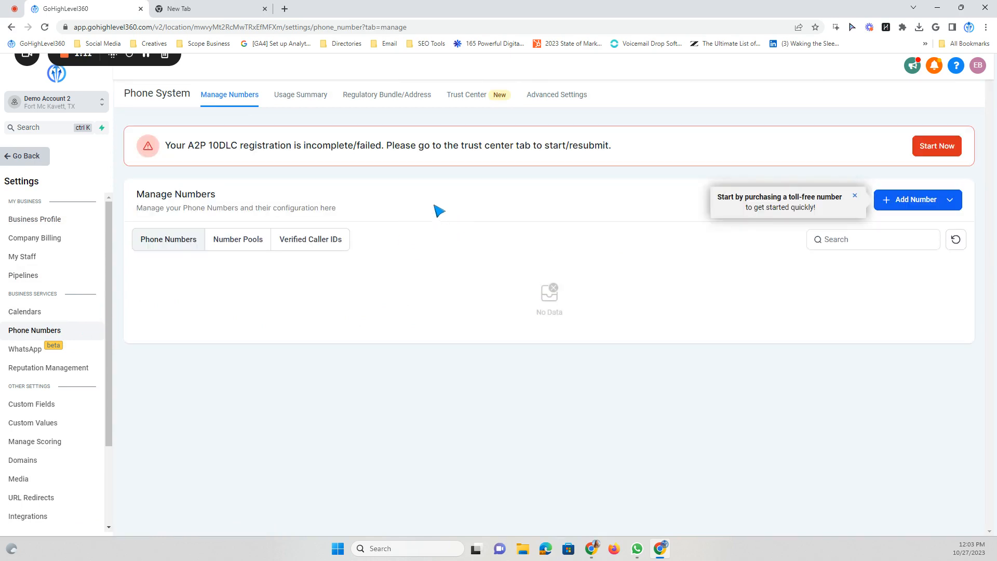
{"action": "left_click_drag", "start_coordinate": [167, 147], "coordinate": [400, 156]}
{"action": "left_click", "coordinate": [400, 157]}
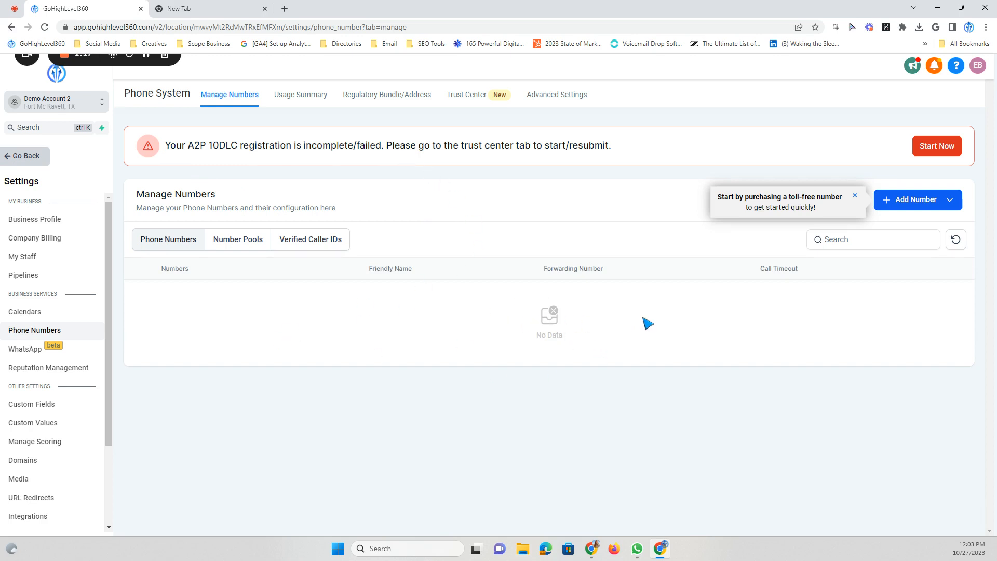
{"action": "left_click", "coordinate": [904, 204]}
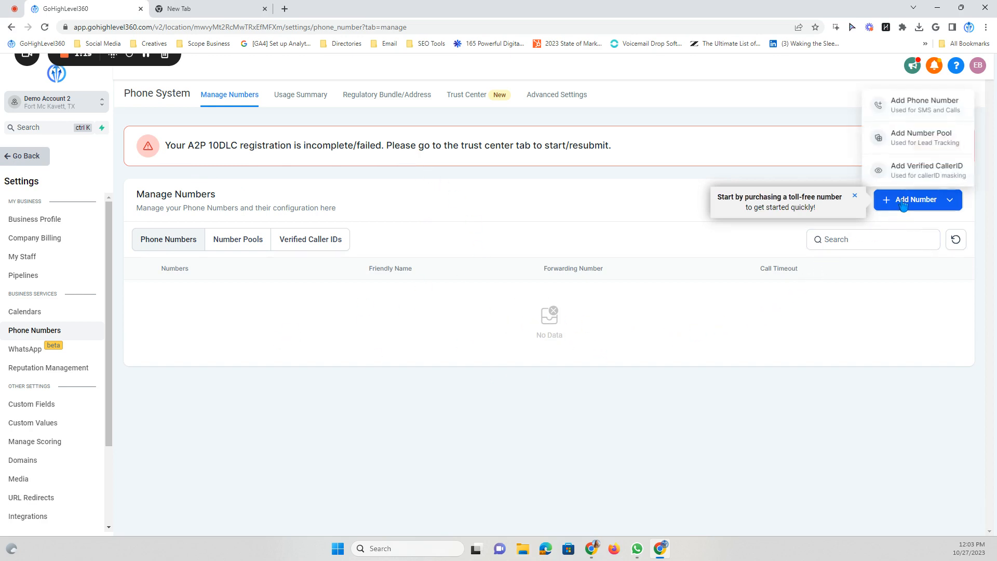
{"action": "left_click", "coordinate": [910, 107]}
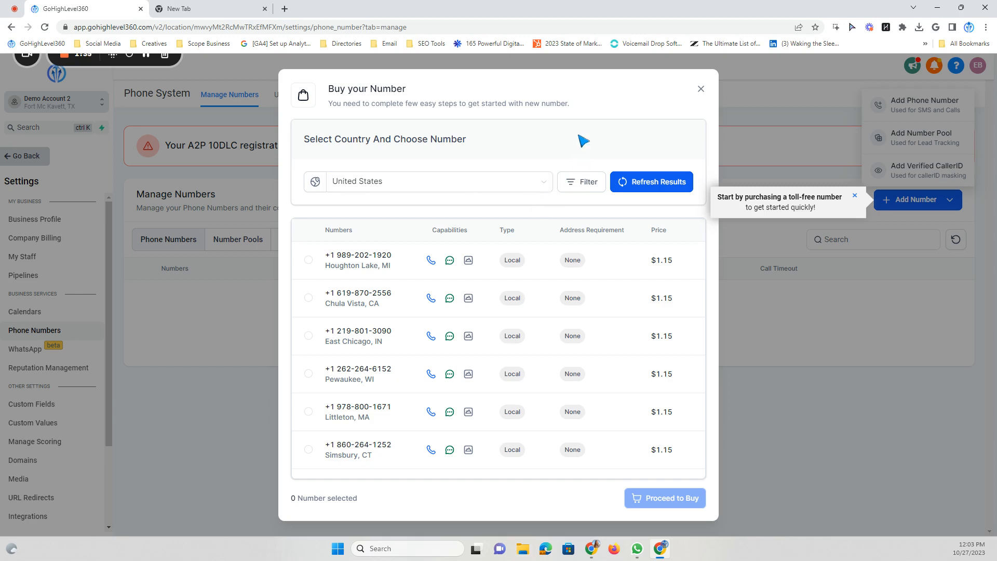
Filter available numbers to those whose first part is 855
{"action": "left_click", "coordinate": [575, 186]}
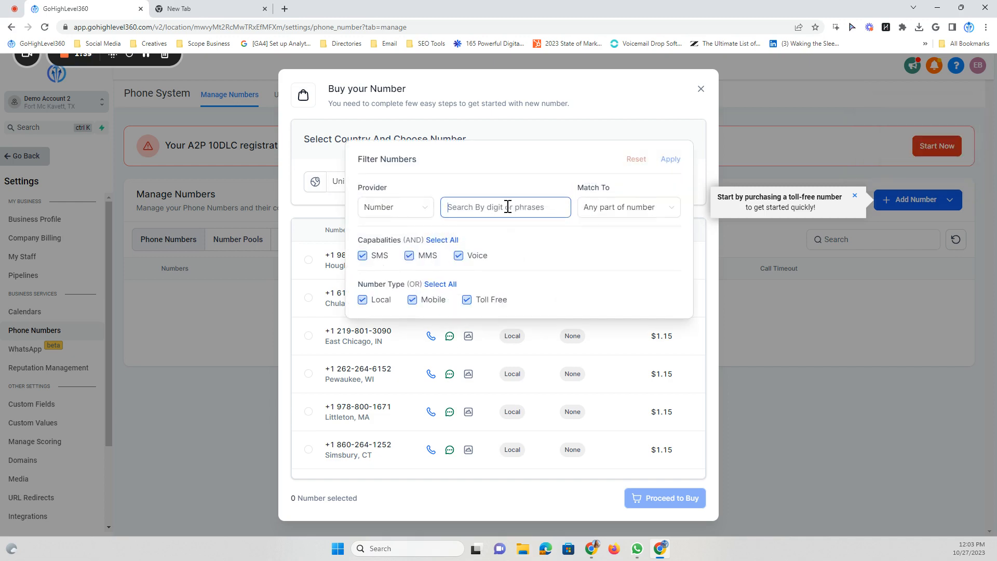
{"action": "type", "text": "855"}
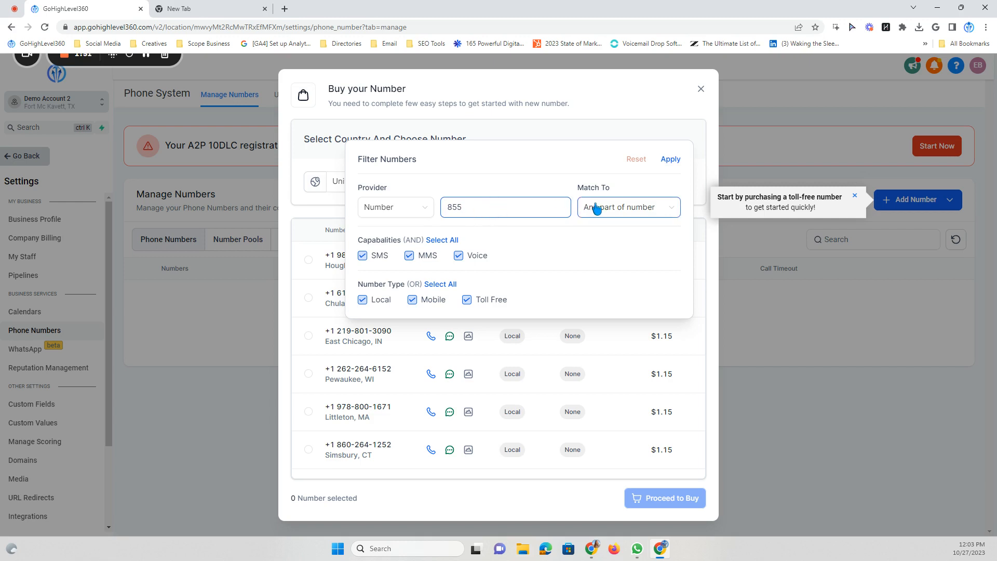
{"action": "left_click_drag", "start_coordinate": [485, 206], "coordinate": [450, 209]}
{"action": "left_click", "coordinate": [473, 208]}
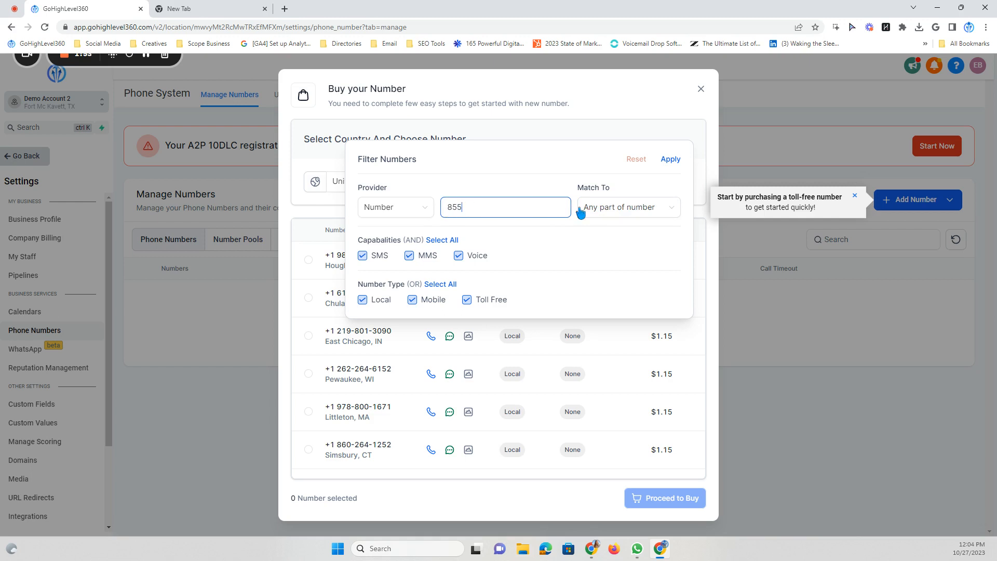
{"action": "left_click", "coordinate": [615, 207]}
{"action": "left_click", "coordinate": [624, 230]}
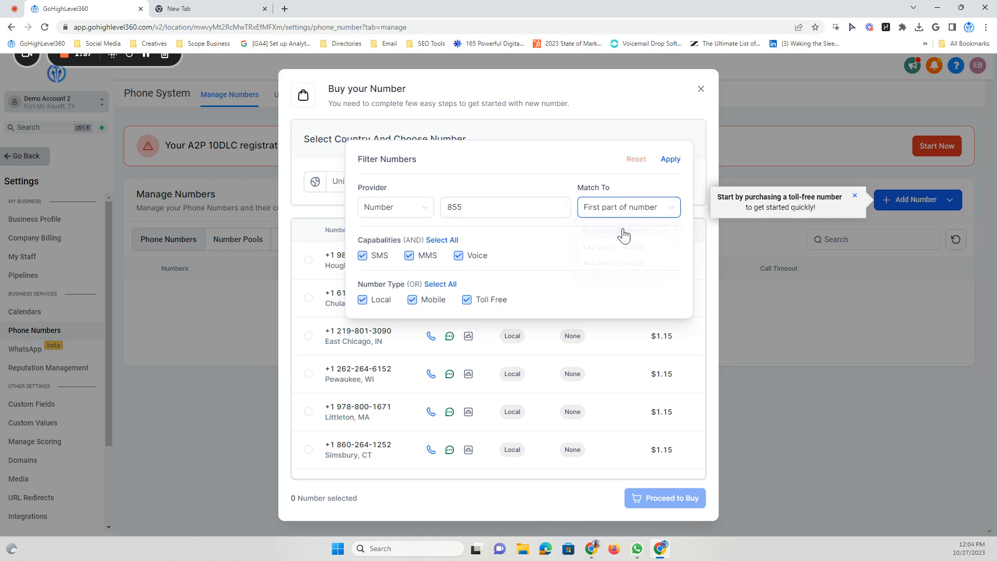
{"action": "left_click", "coordinate": [671, 161]}
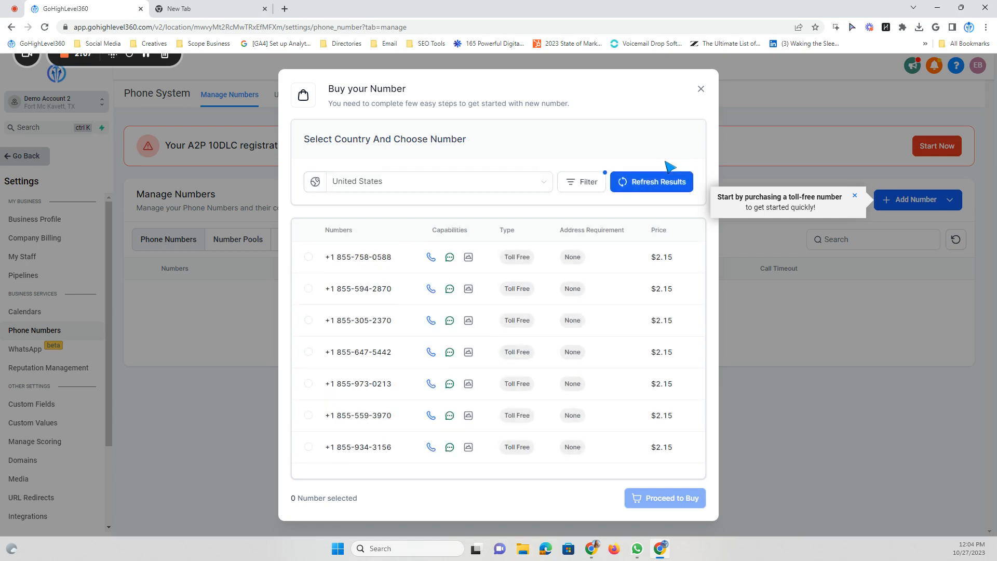
{"action": "scroll", "coordinate": [457, 285], "scroll_direction": "down", "scroll_amount": 2}
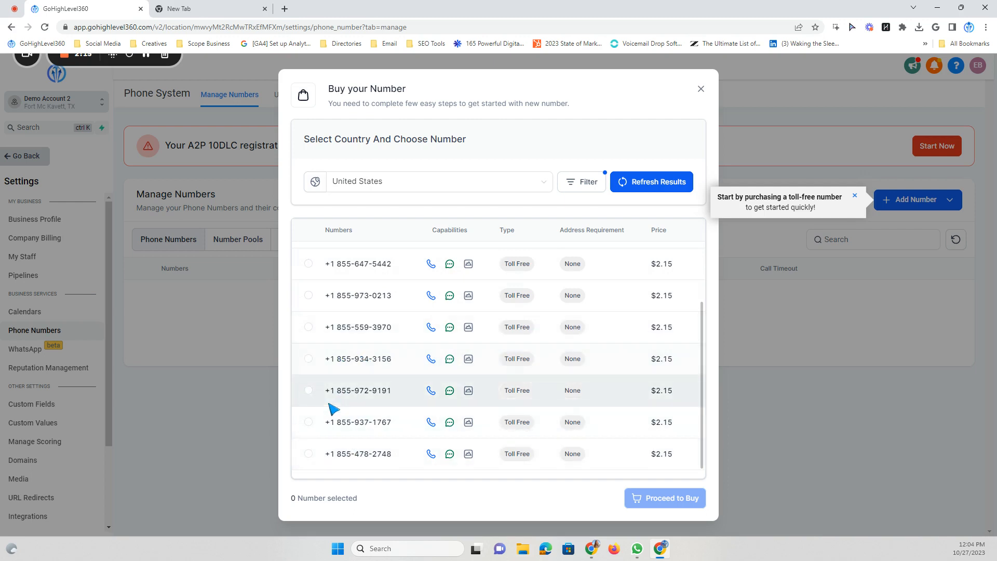
{"action": "left_click", "coordinate": [308, 391]}
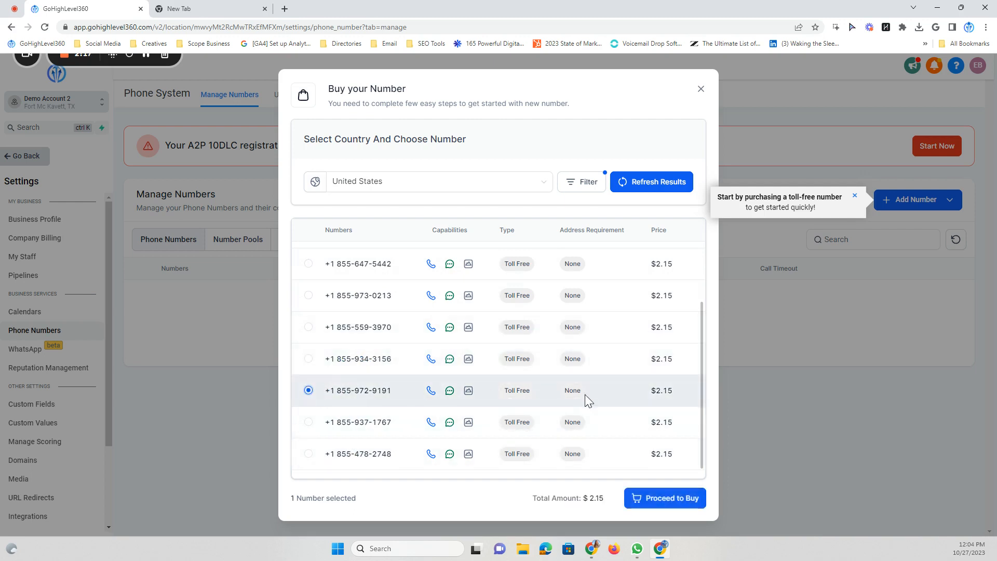
{"action": "left_click_drag", "start_coordinate": [652, 397], "coordinate": [678, 397]}
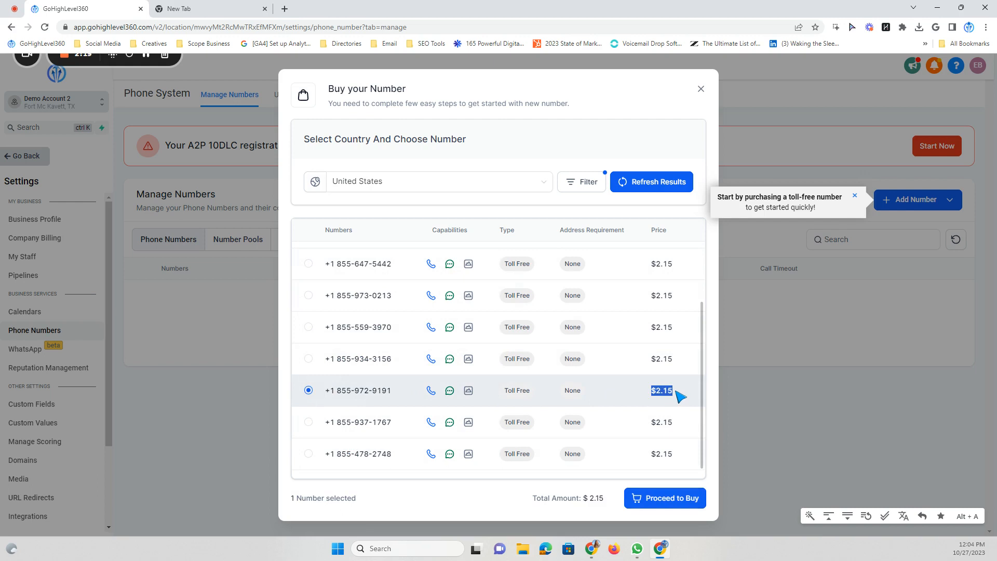
{"action": "left_click", "coordinate": [681, 396]}
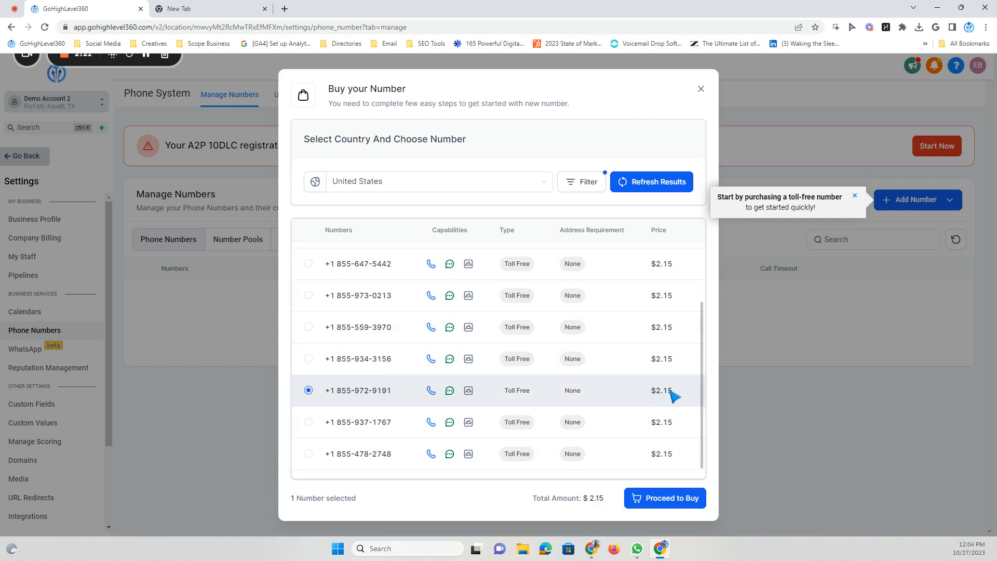
{"action": "left_click_drag", "start_coordinate": [651, 390], "coordinate": [680, 396]}
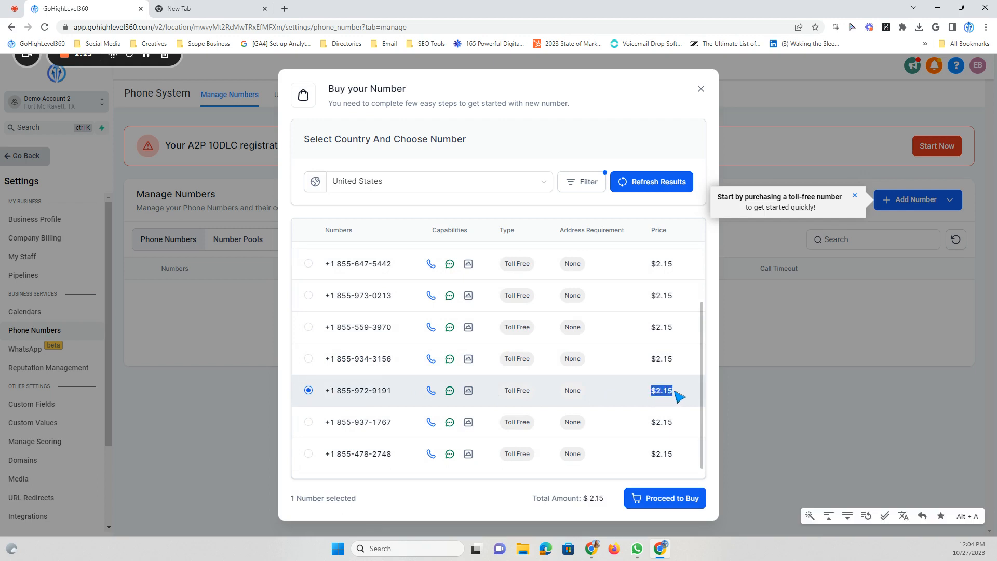
{"action": "left_click", "coordinate": [682, 396]}
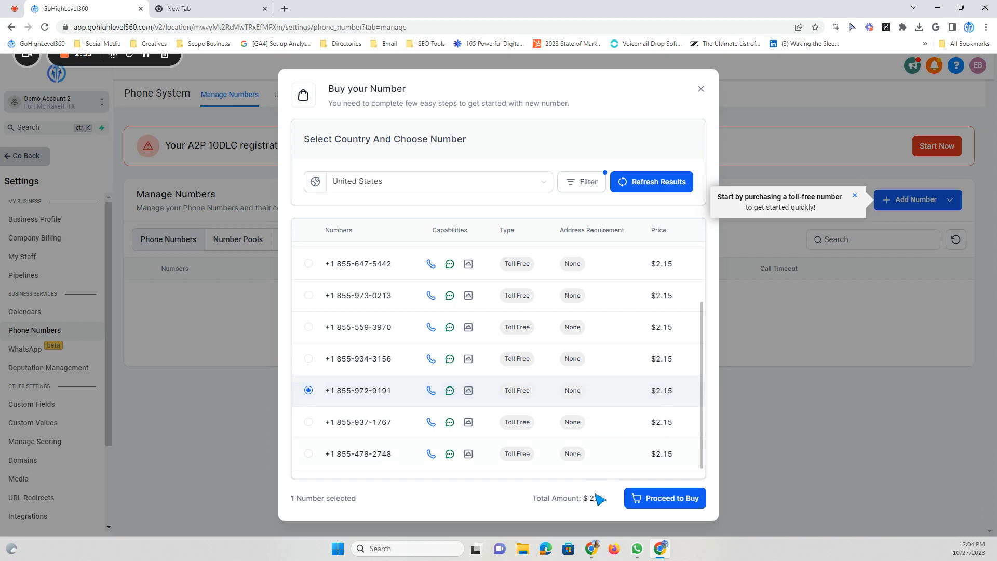
{"action": "left_click", "coordinate": [669, 499]}
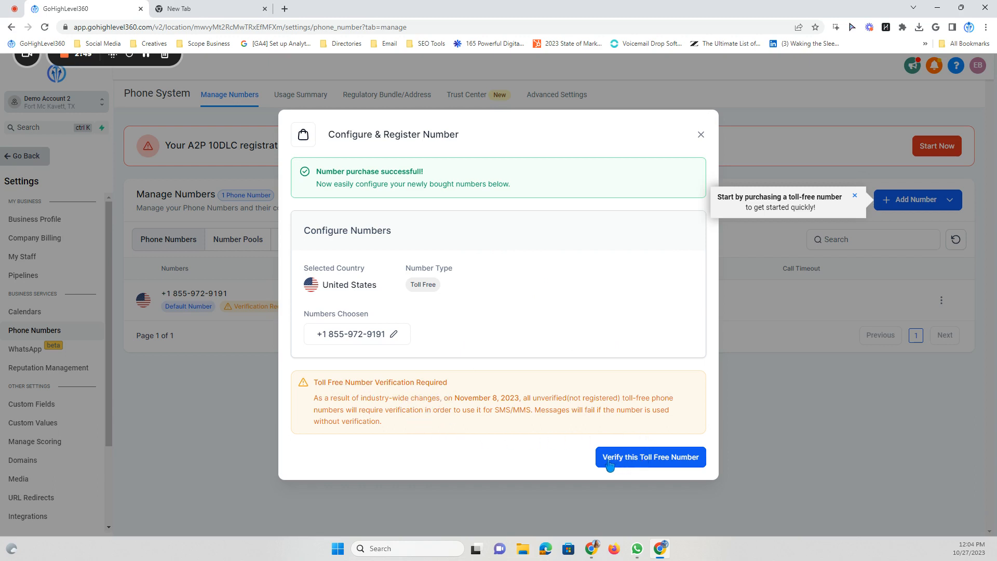
{"action": "left_click", "coordinate": [670, 462]}
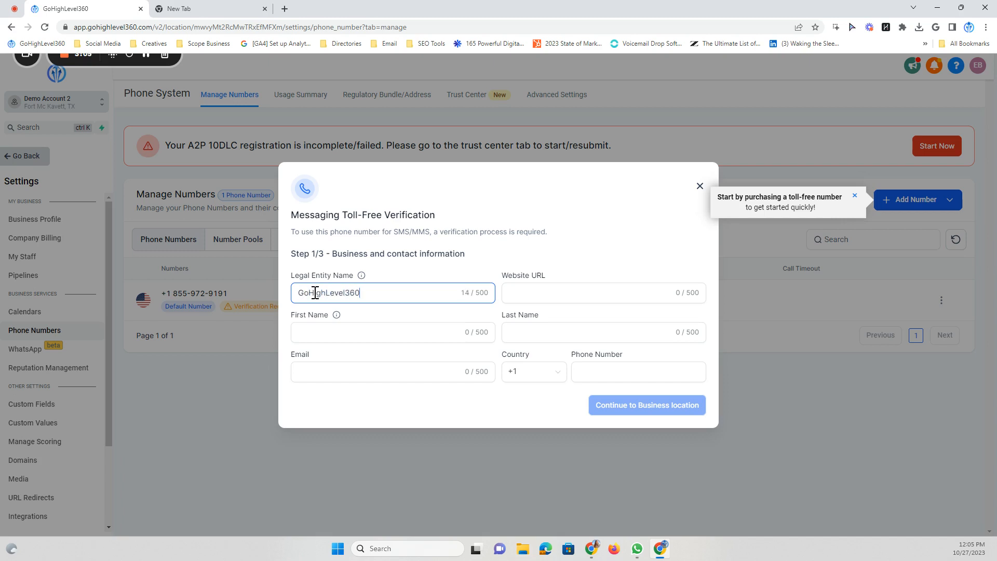
{"action": "left_click", "coordinate": [534, 290]}
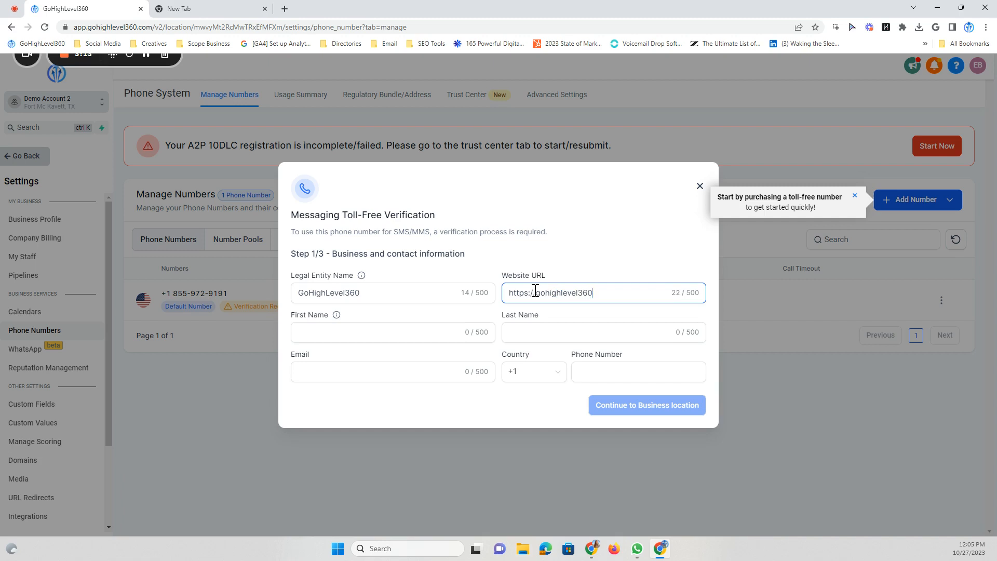
{"action": "left_click", "coordinate": [341, 332]}
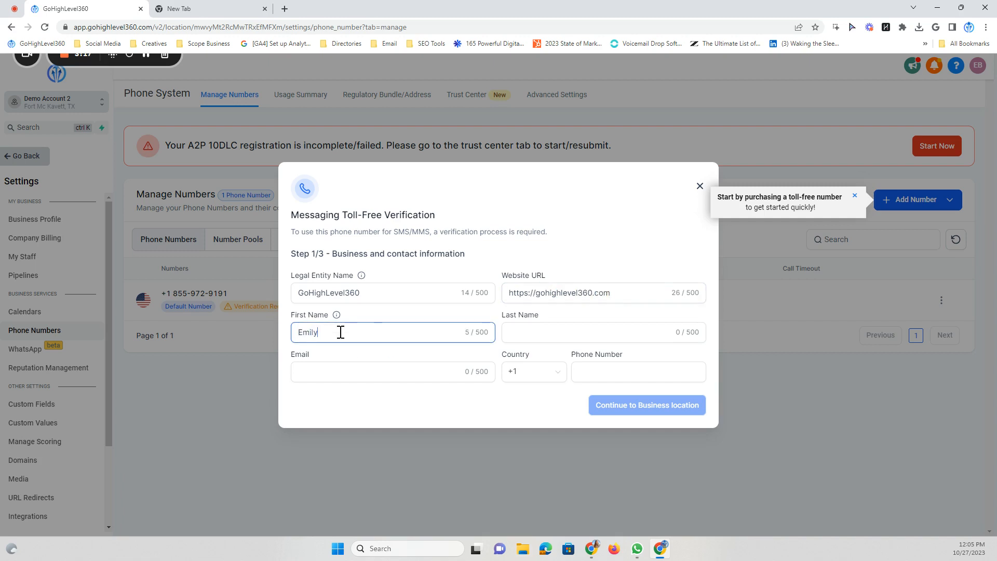
{"action": "left_click", "coordinate": [527, 337]}
{"action": "type", "text": "Bradsh"}
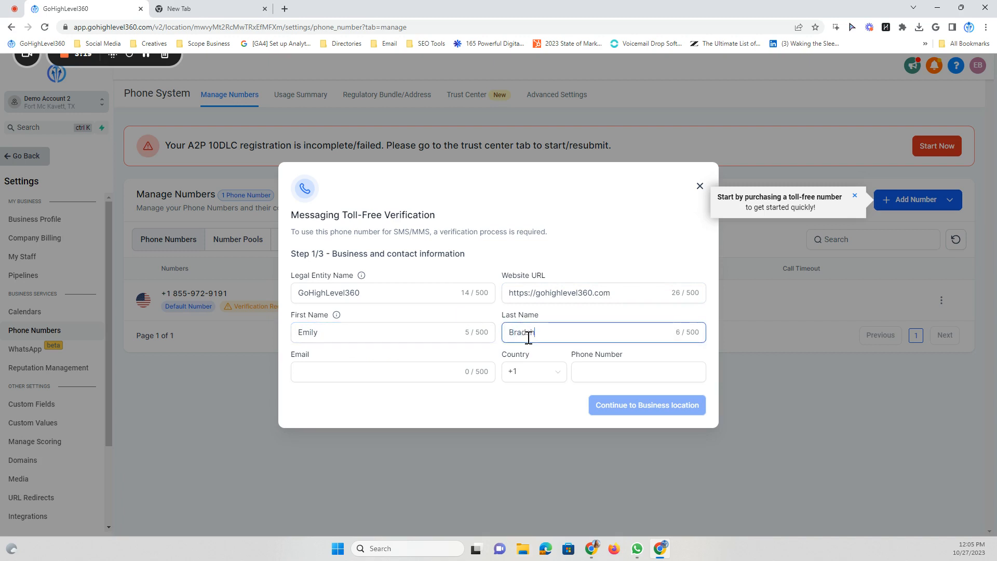
{"action": "type", "text": "aw"}
{"action": "left_click", "coordinate": [363, 366]}
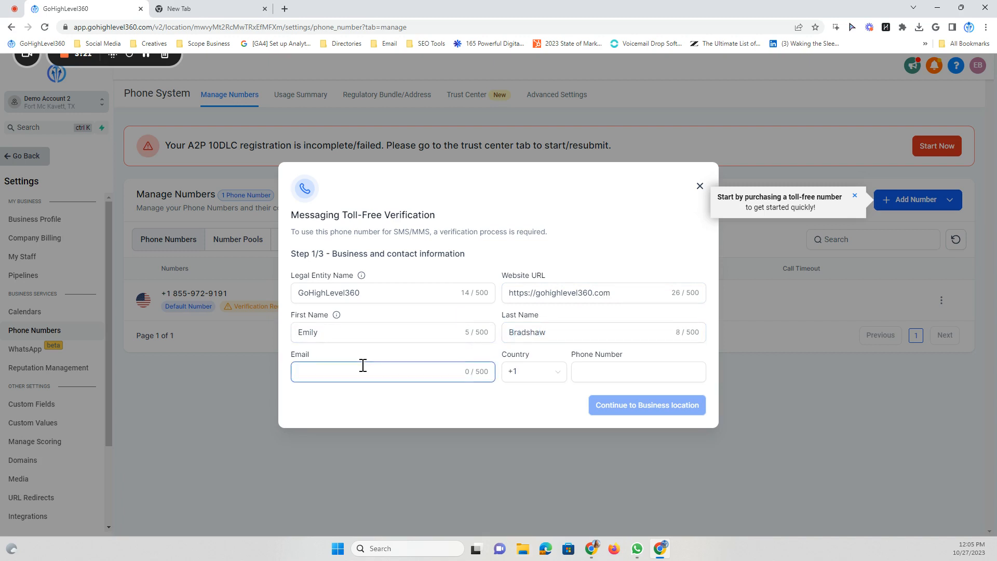
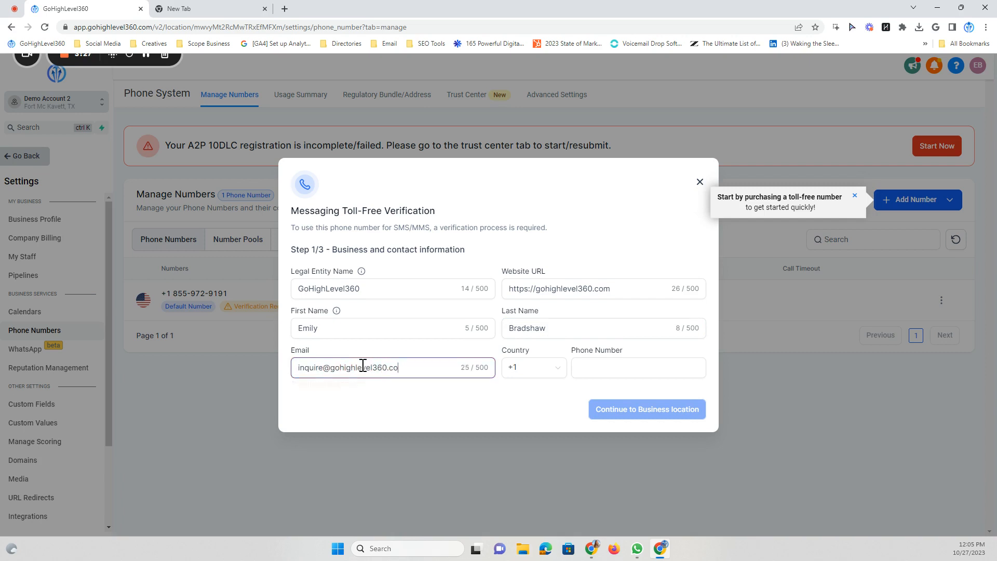
{"action": "left_click", "coordinate": [628, 373]}
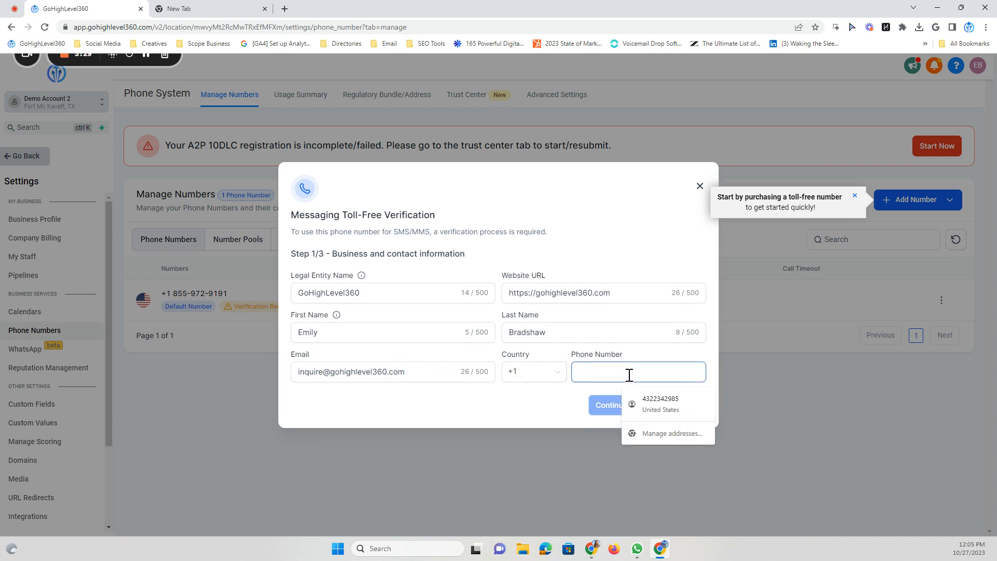
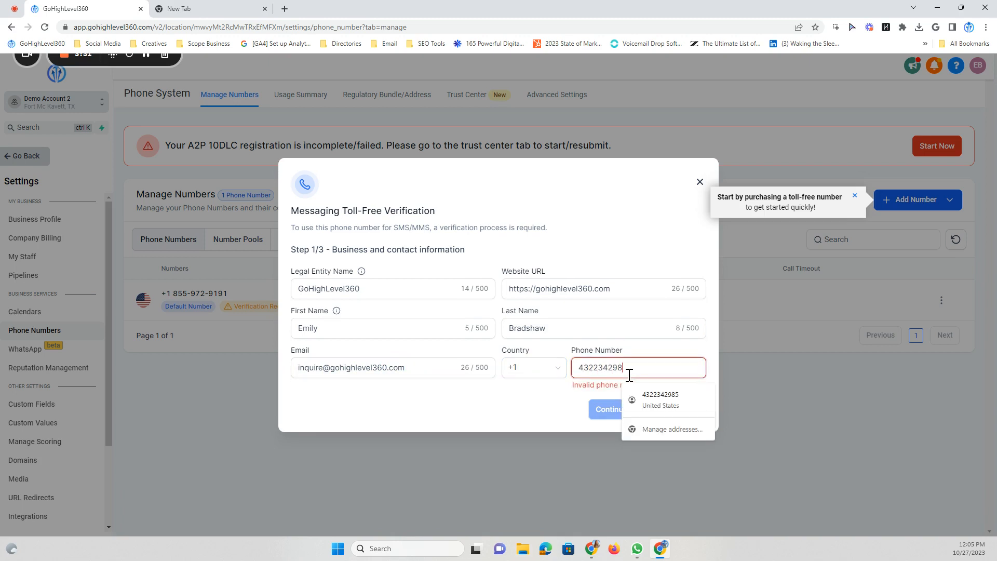
{"action": "left_click", "coordinate": [609, 406]}
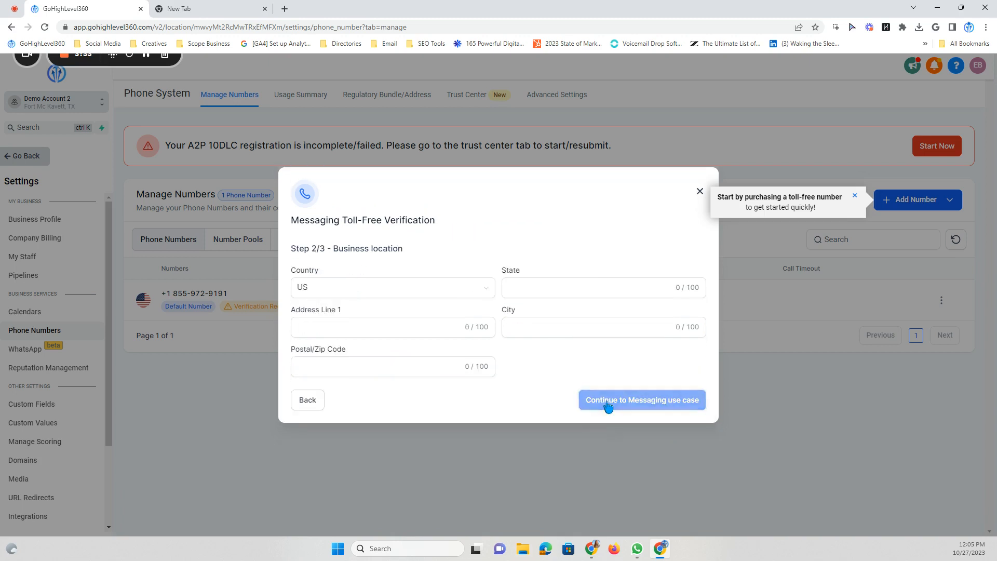
Skip the blank business location step and advance to Step 3/3, Messaging use case
{"action": "left_click", "coordinate": [438, 327]}
{"action": "left_click_drag", "start_coordinate": [290, 220], "coordinate": [445, 225]}
{"action": "left_click", "coordinate": [445, 225]}
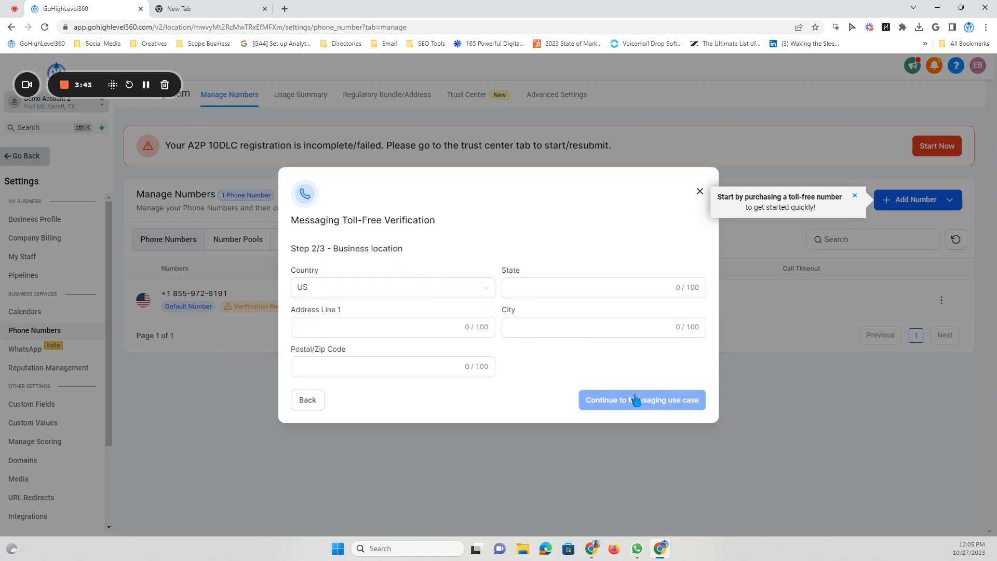
{"action": "left_click", "coordinate": [147, 92]}
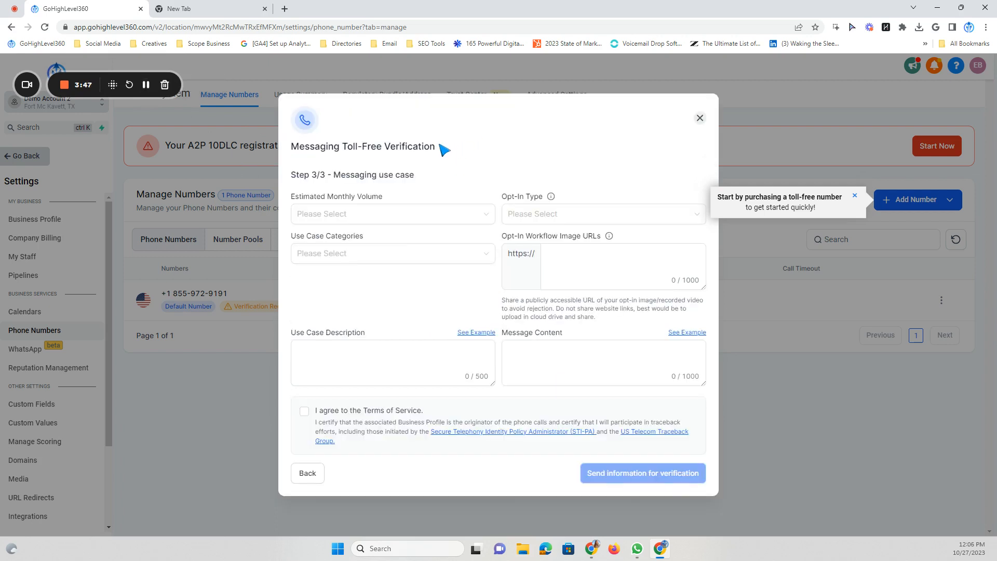
Choose 10 for Estimated Monthly Volume
{"action": "left_click_drag", "start_coordinate": [440, 146], "coordinate": [320, 146]}
{"action": "left_click", "coordinate": [322, 149]}
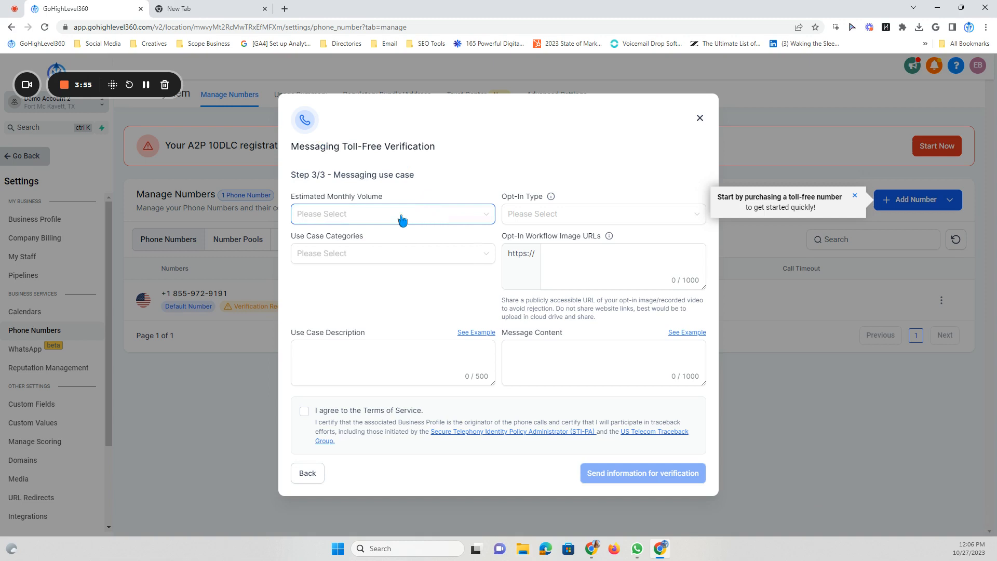
{"action": "left_click", "coordinate": [321, 214]}
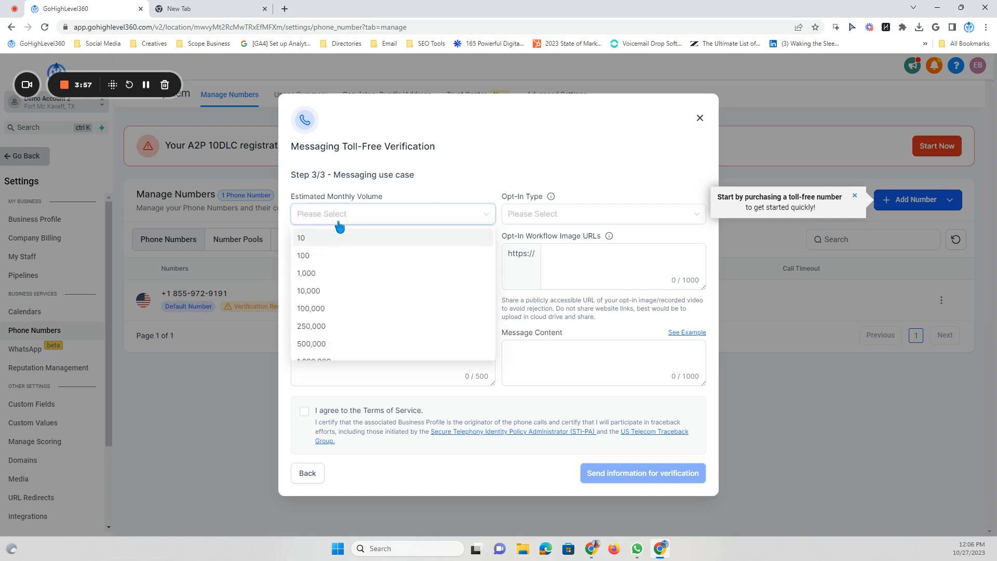
{"action": "scroll", "coordinate": [358, 343], "scroll_direction": "down", "scroll_amount": 2}
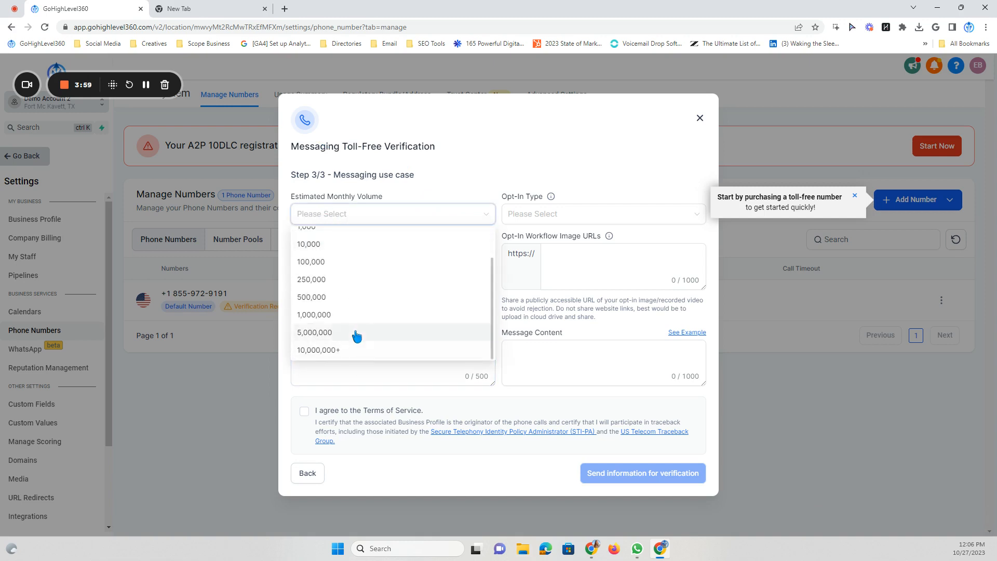
{"action": "scroll", "coordinate": [357, 332], "scroll_direction": "up", "scroll_amount": 2}
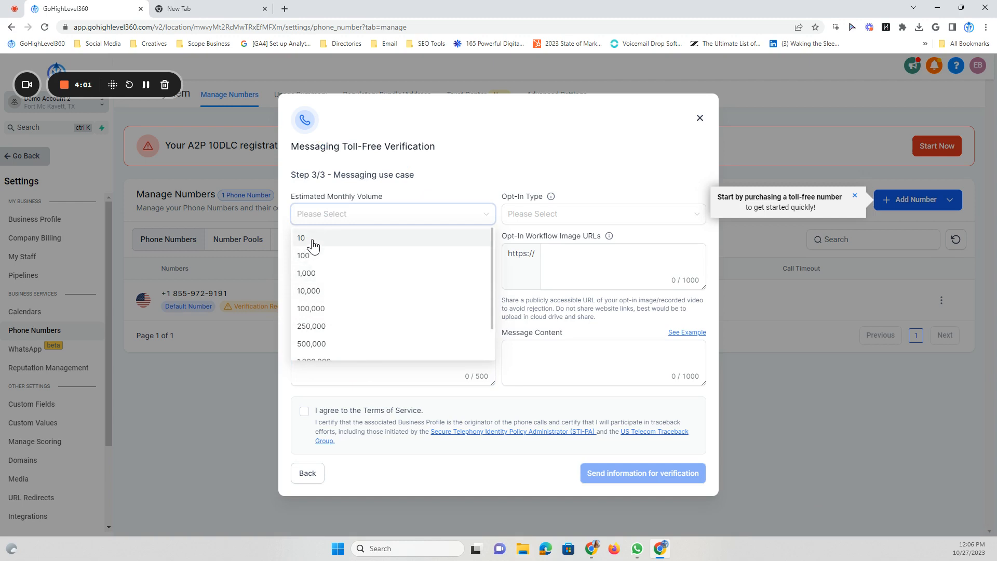
{"action": "left_click", "coordinate": [344, 245]}
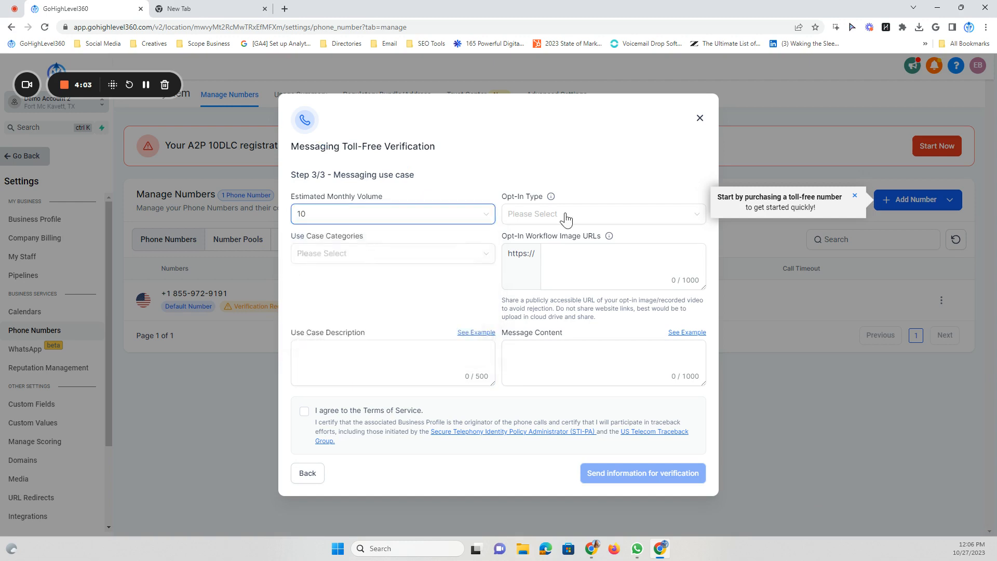
{"action": "left_click", "coordinate": [562, 217]}
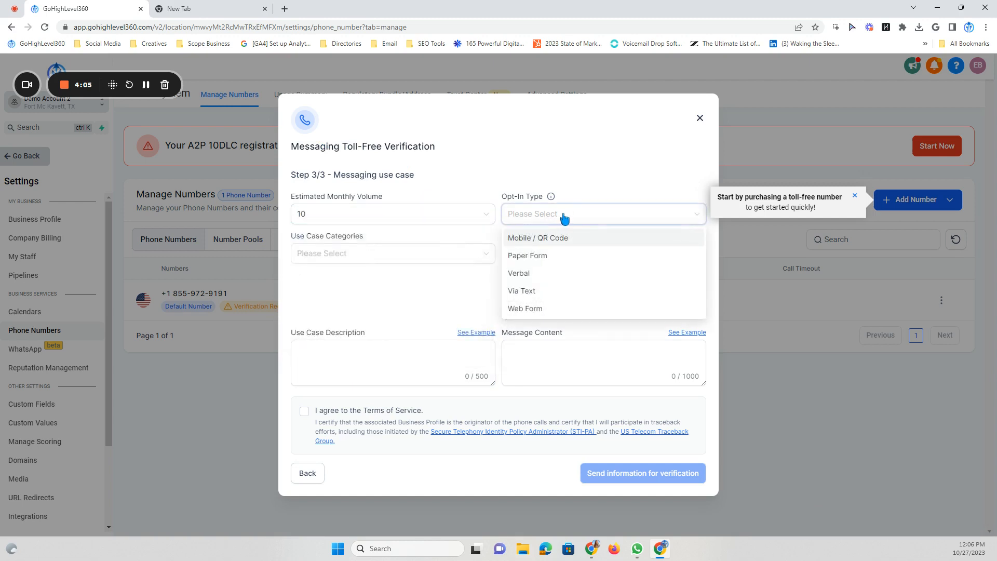
{"action": "mouse_move", "coordinate": [552, 198]}
Set Opt-In Type to Web Form and add Account Notifications, Customer Care and Marketing categories
{"action": "left_click", "coordinate": [548, 310]}
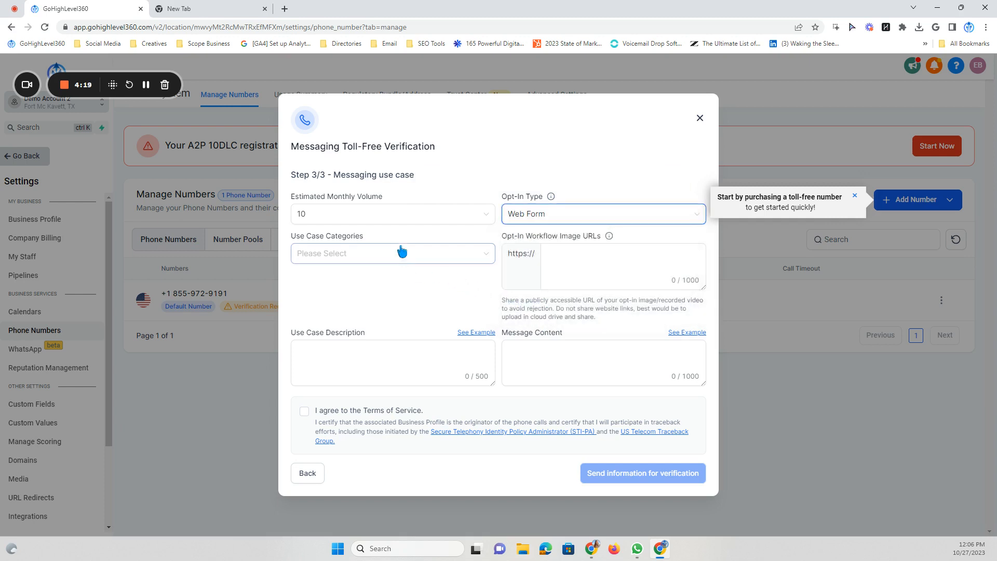
{"action": "left_click", "coordinate": [402, 253]}
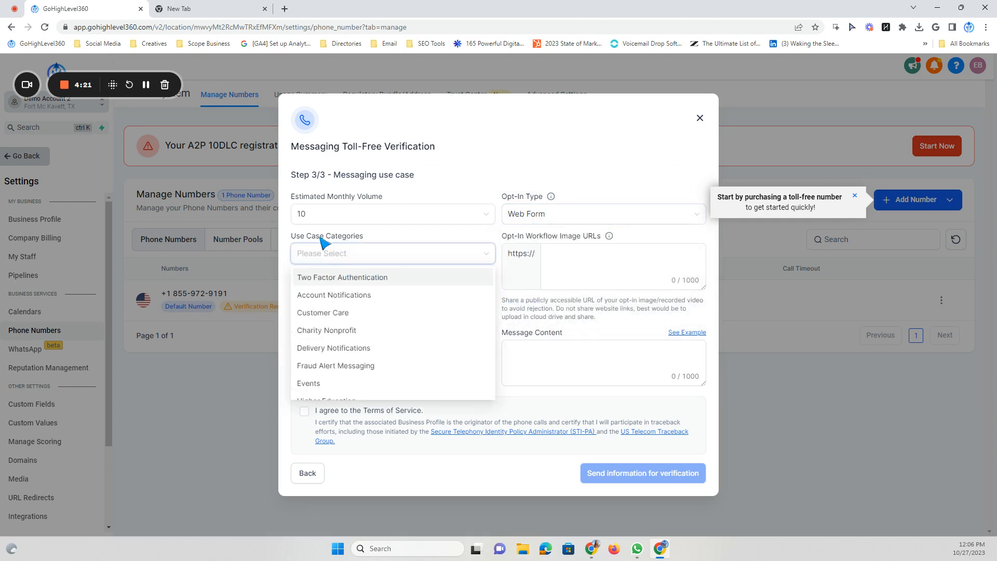
{"action": "scroll", "coordinate": [392, 302], "scroll_direction": "down", "scroll_amount": 2}
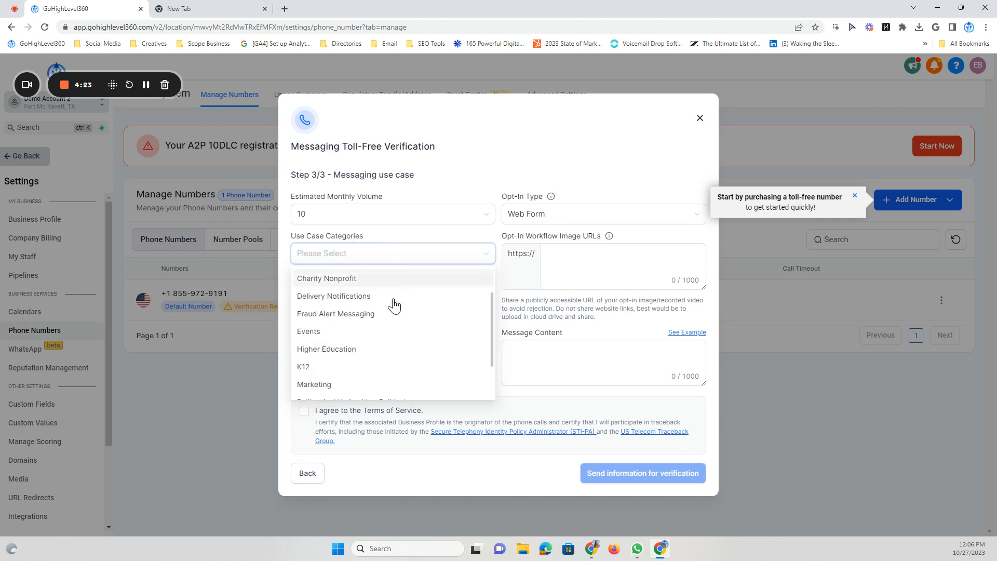
{"action": "scroll", "coordinate": [352, 373], "scroll_direction": "up", "scroll_amount": 3}
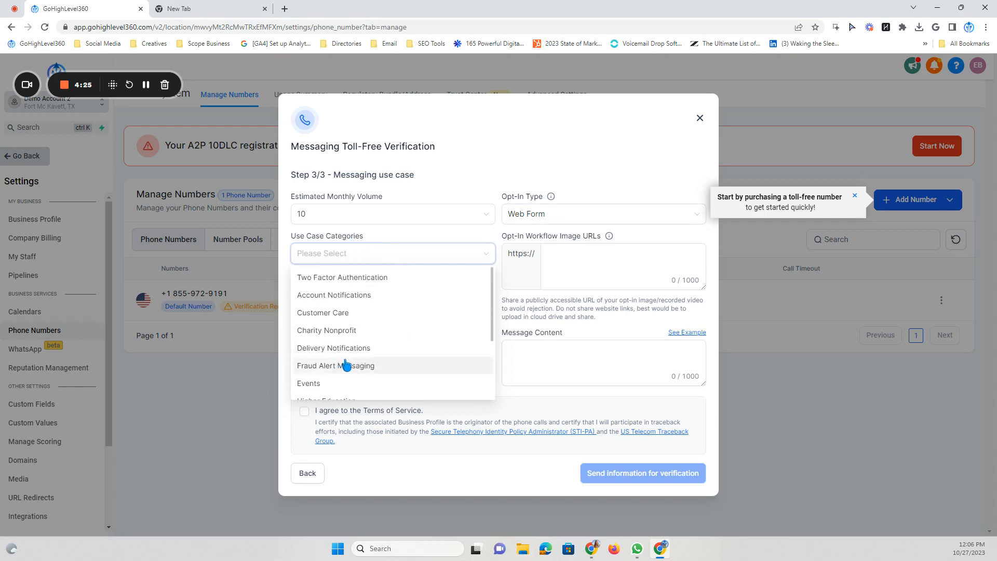
{"action": "left_click", "coordinate": [344, 300]}
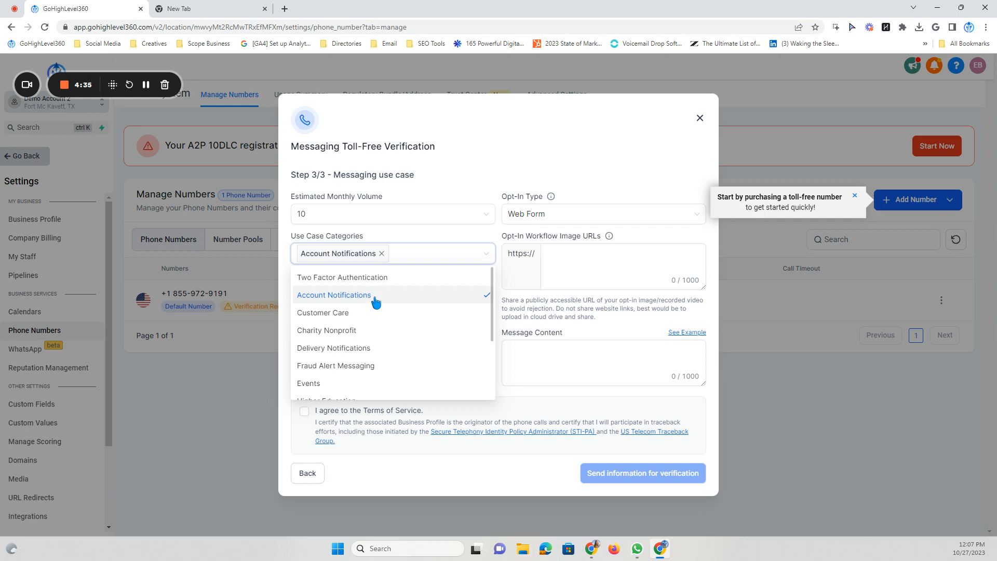
{"action": "left_click", "coordinate": [346, 318]}
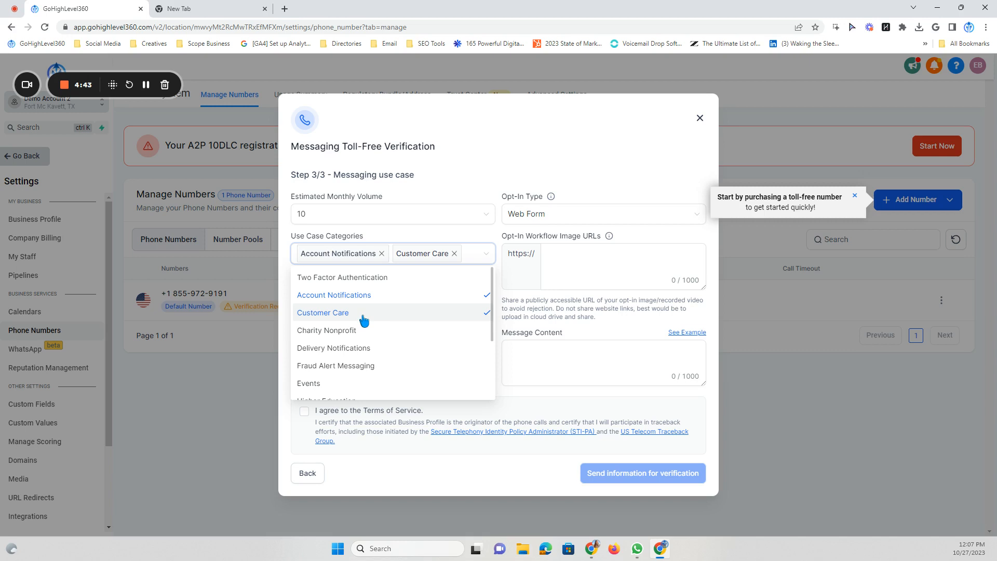
{"action": "scroll", "coordinate": [363, 321], "scroll_direction": "down", "scroll_amount": 3}
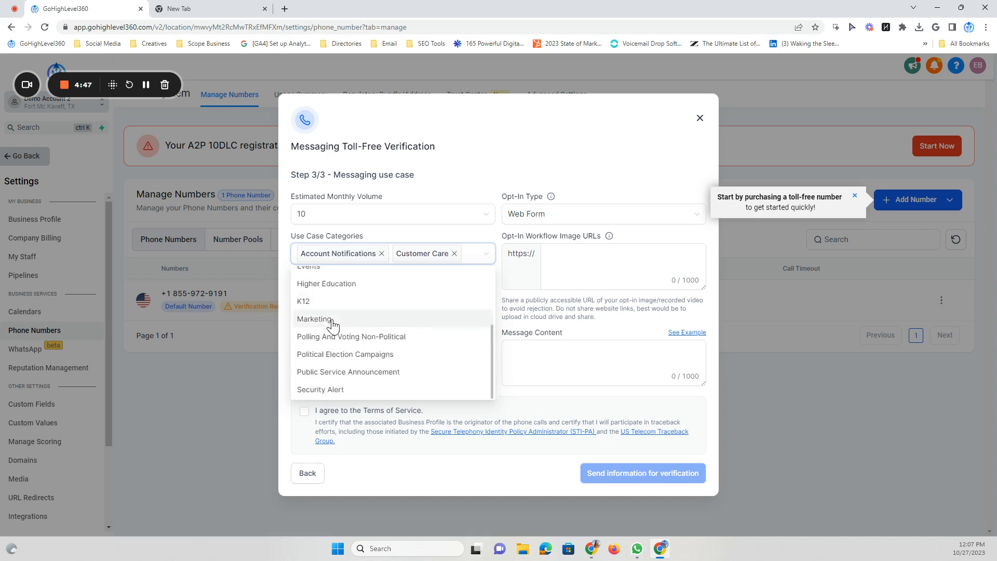
{"action": "left_click", "coordinate": [333, 324]}
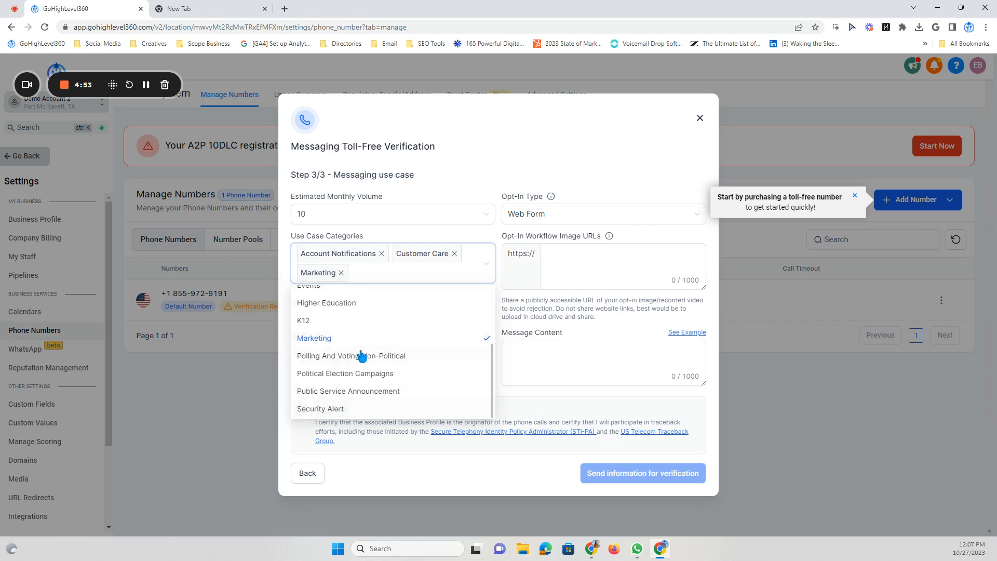
{"action": "scroll", "coordinate": [359, 345], "scroll_direction": "up", "scroll_amount": 3}
{"action": "scroll", "coordinate": [363, 346], "scroll_direction": "up", "scroll_amount": 1}
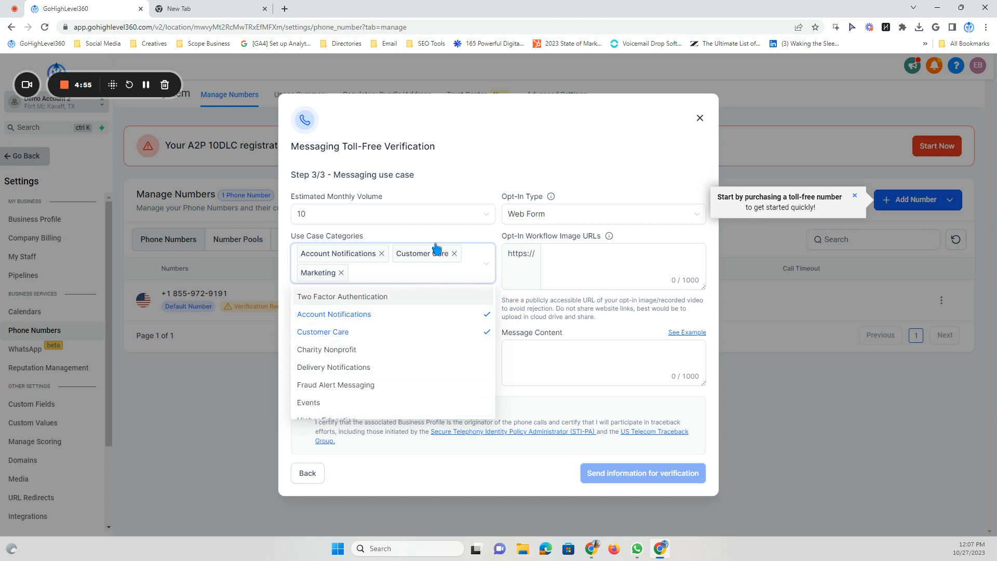
{"action": "left_click", "coordinate": [460, 235]}
{"action": "left_click", "coordinate": [581, 259]}
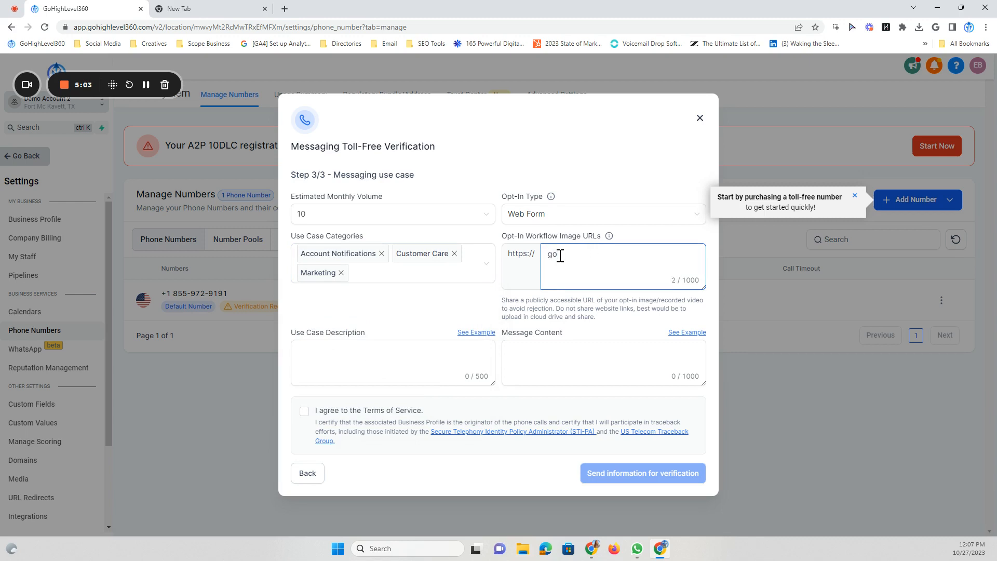
Enter gohighlevel360.com/contact-us and gohighlevel360.com/demo as the opt-in workflow image URLs
{"action": "type", "text": "gohighlevel360/co"}
{"action": "type", "text": "ntact-us"}
{"action": "type", "text": " gohighlev"}
{"action": "type", "text": "el360"}
{"action": "type", "text": ".com/"}
{"action": "type", "text": "demo"}
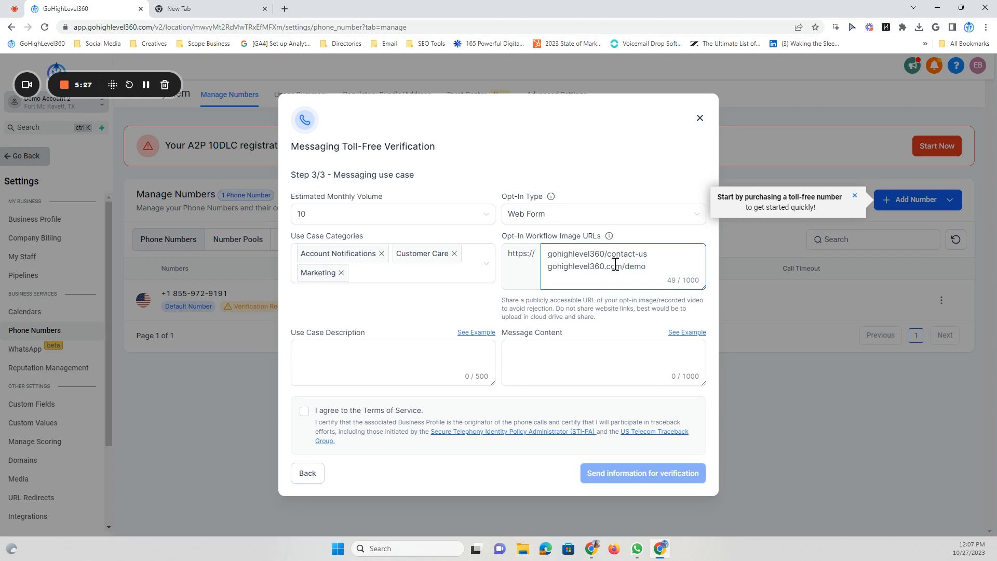
{"action": "left_click", "coordinate": [607, 253]}
{"action": "type", "text": ".com"}
{"action": "left_click", "coordinate": [324, 345]}
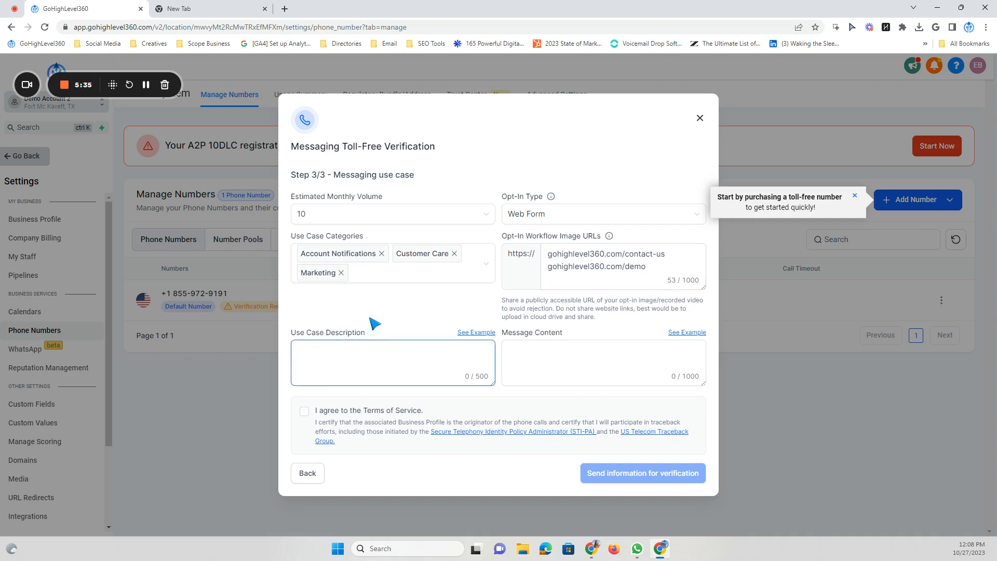
Copy the first appointment-confirmation example into the Use Case Description, reaching 234/500 characters
{"action": "left_click", "coordinate": [525, 345]}
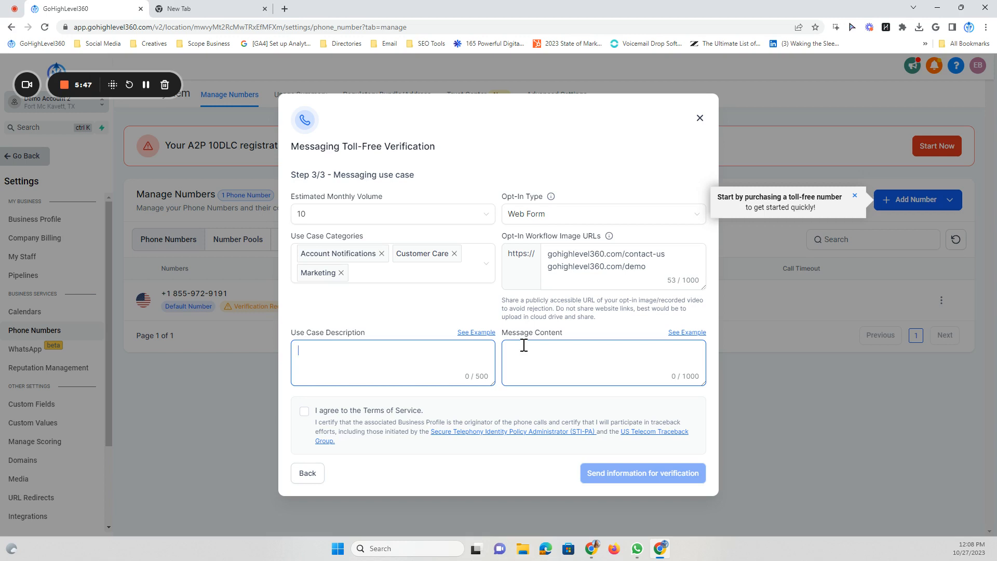
{"action": "left_click", "coordinate": [488, 333]}
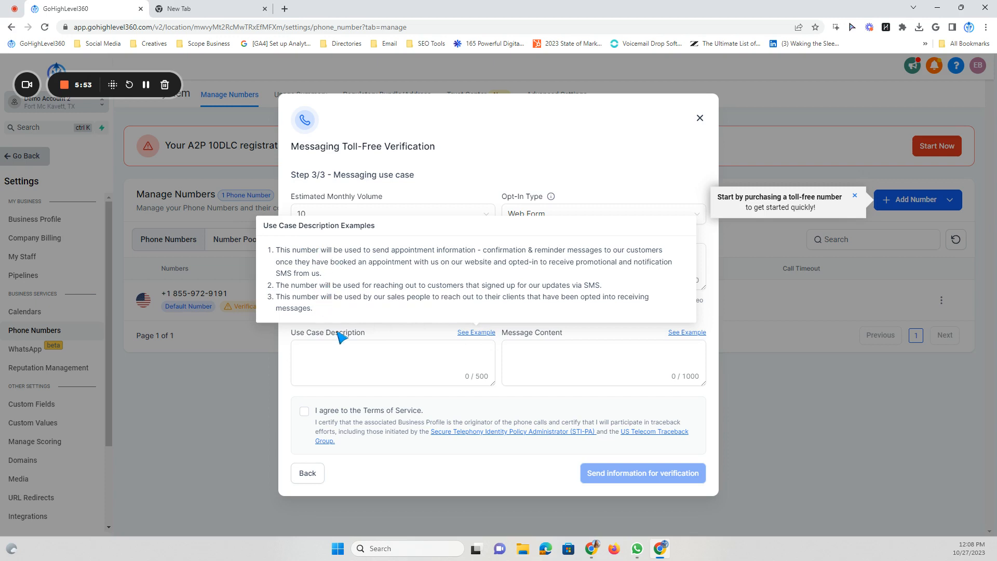
{"action": "left_click_drag", "start_coordinate": [323, 274], "coordinate": [277, 250]}
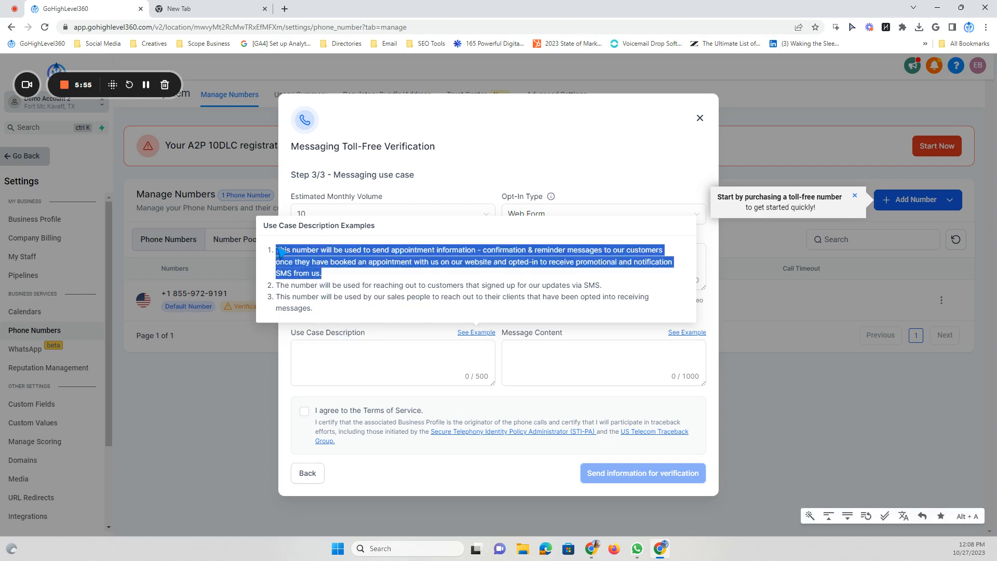
{"action": "right_click", "coordinate": [288, 251]}
{"action": "left_click", "coordinate": [315, 258]}
{"action": "left_click", "coordinate": [370, 366]}
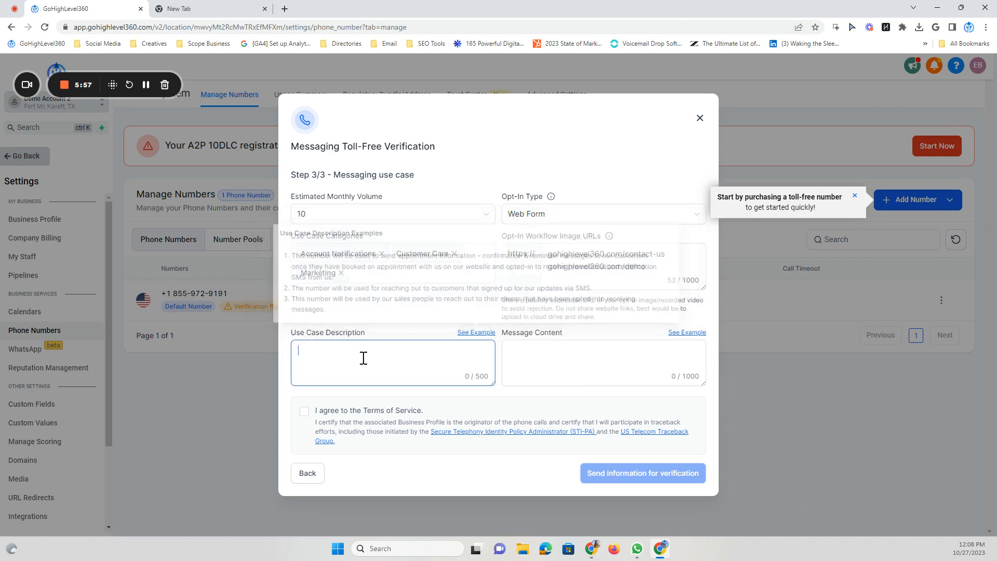
{"action": "right_click", "coordinate": [314, 349]}
{"action": "left_click", "coordinate": [330, 255]}
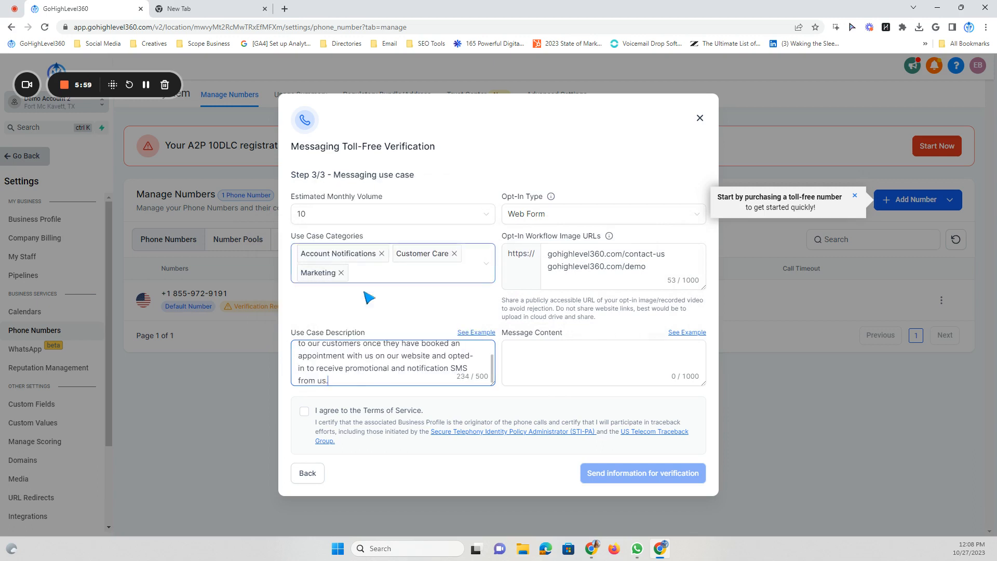
{"action": "scroll", "coordinate": [370, 360], "scroll_direction": "up", "scroll_amount": 2}
{"action": "scroll", "coordinate": [370, 361], "scroll_direction": "down", "scroll_amount": 2}
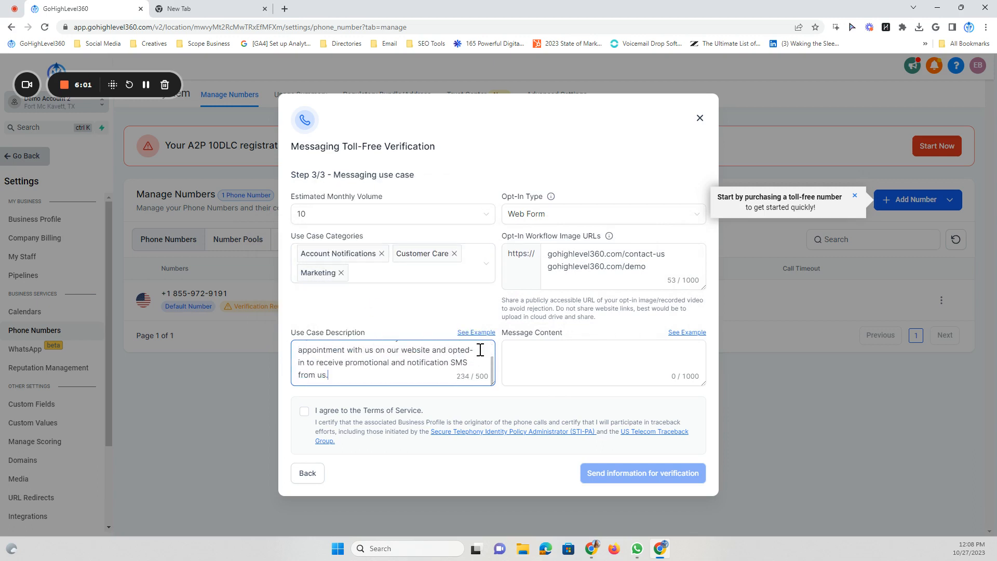
{"action": "left_click", "coordinate": [548, 354]}
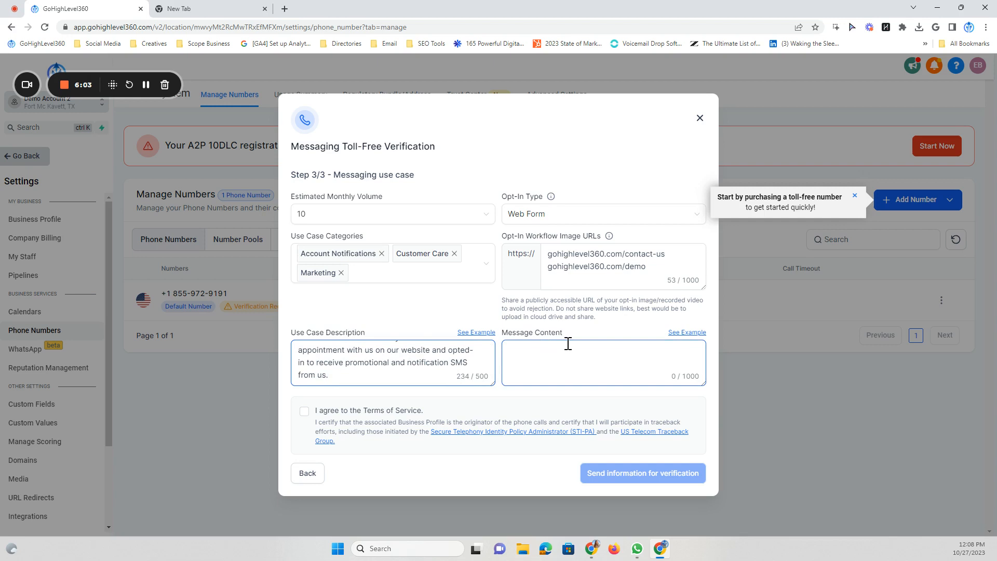
Paste the second example message into the Message Content box
{"action": "left_click", "coordinate": [685, 332]}
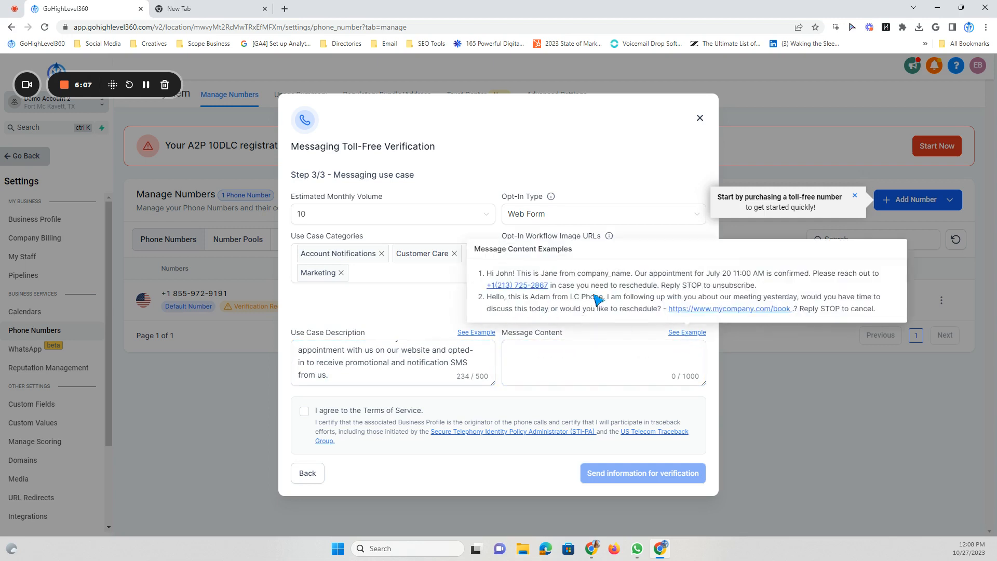
{"action": "left_click_drag", "start_coordinate": [881, 311], "coordinate": [503, 302]}
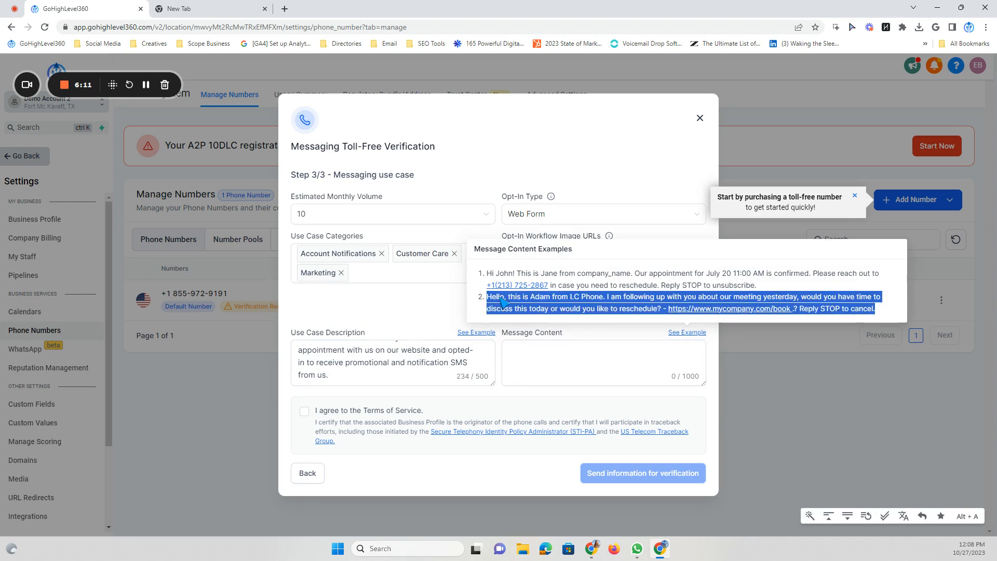
{"action": "right_click", "coordinate": [501, 300]}
{"action": "left_click", "coordinate": [519, 304]}
{"action": "left_click", "coordinate": [528, 349]}
{"action": "right_click", "coordinate": [520, 349]}
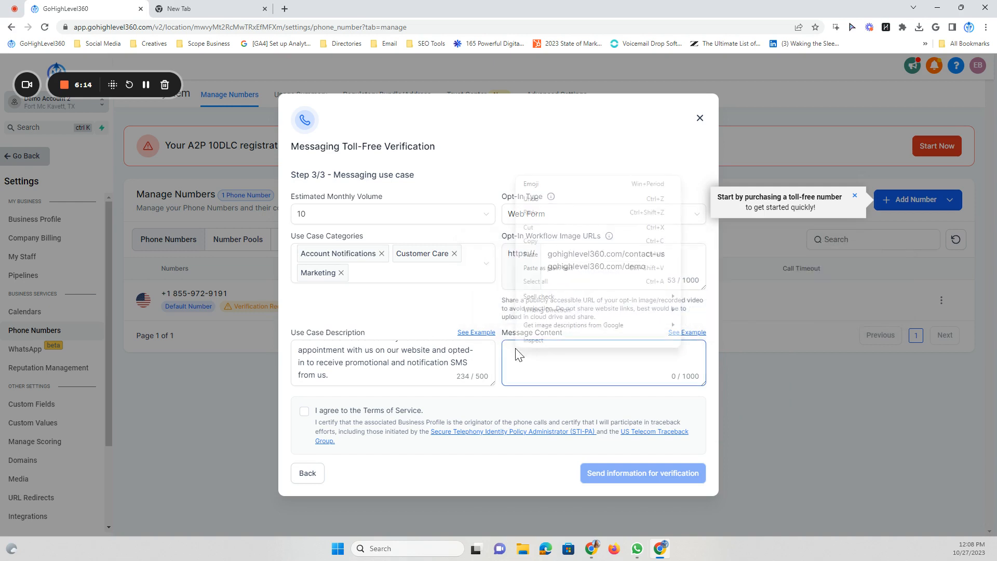
{"action": "left_click", "coordinate": [531, 254]}
{"action": "scroll", "coordinate": [558, 362], "scroll_direction": "up", "scroll_amount": 2}
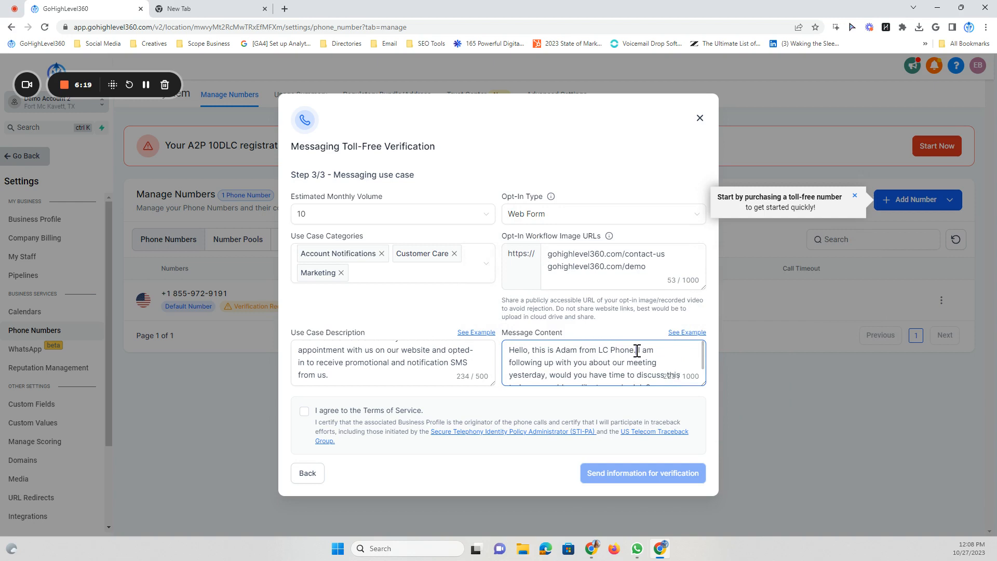
Replace the example's opening greeting with a personal greeting from the sender at GoHighLevel360
{"action": "left_click_drag", "start_coordinate": [635, 351], "coordinate": [509, 352]}
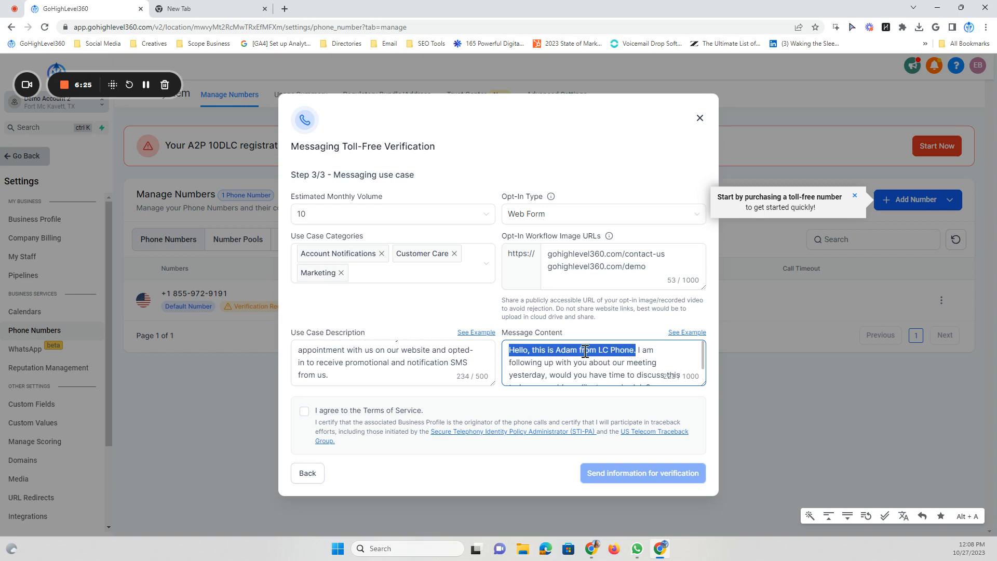
{"action": "key", "text": "BackSpace"}
{"action": "type", "text": "Hey"}
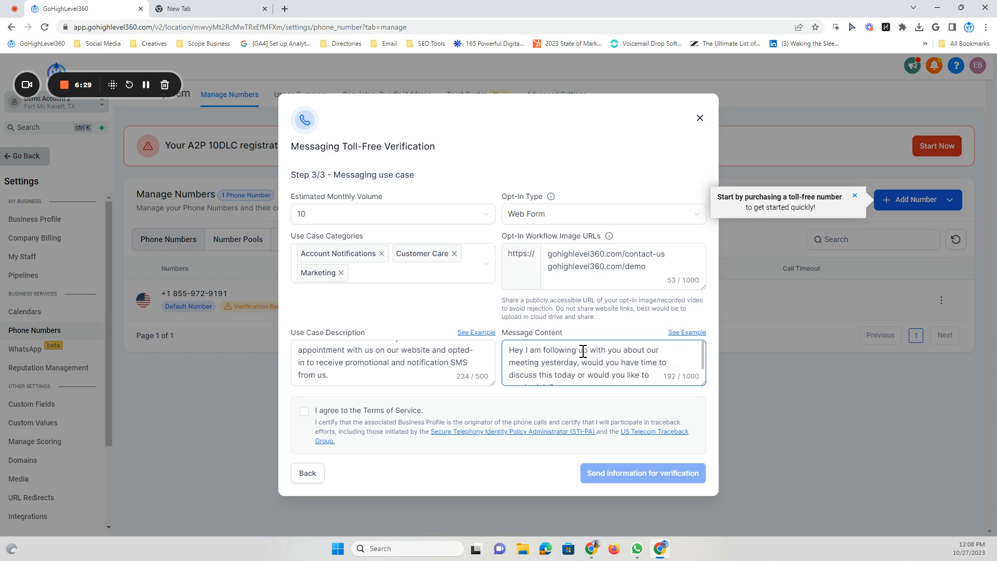
{"action": "type", "text": " Jane,"}
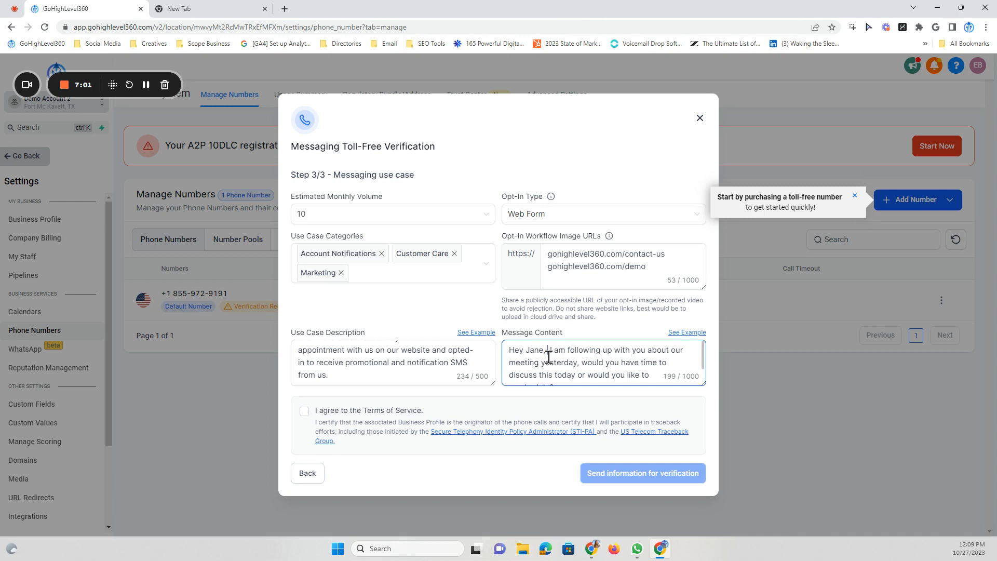
{"action": "type", "text": "this is "}
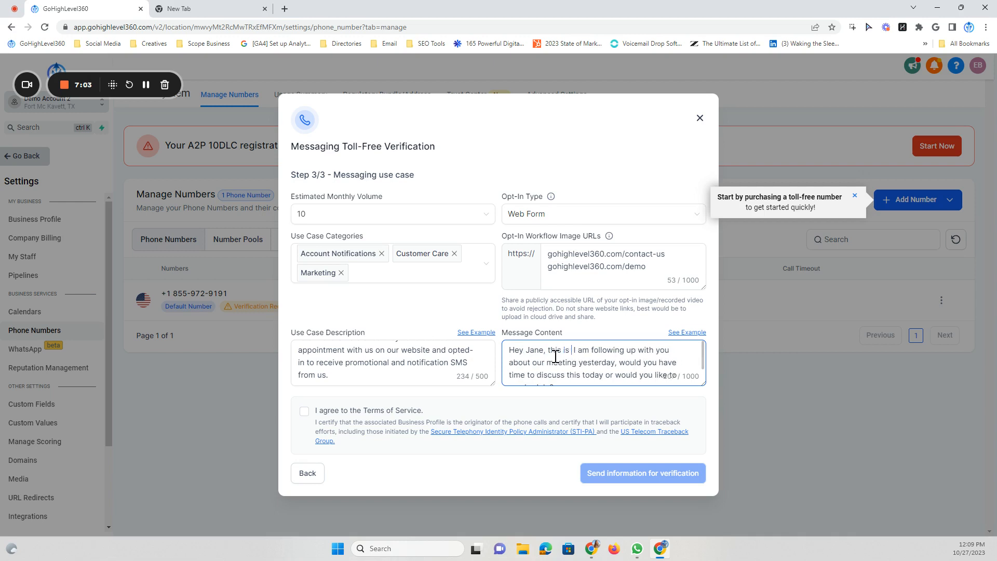
{"action": "type", "text": "Emily"}
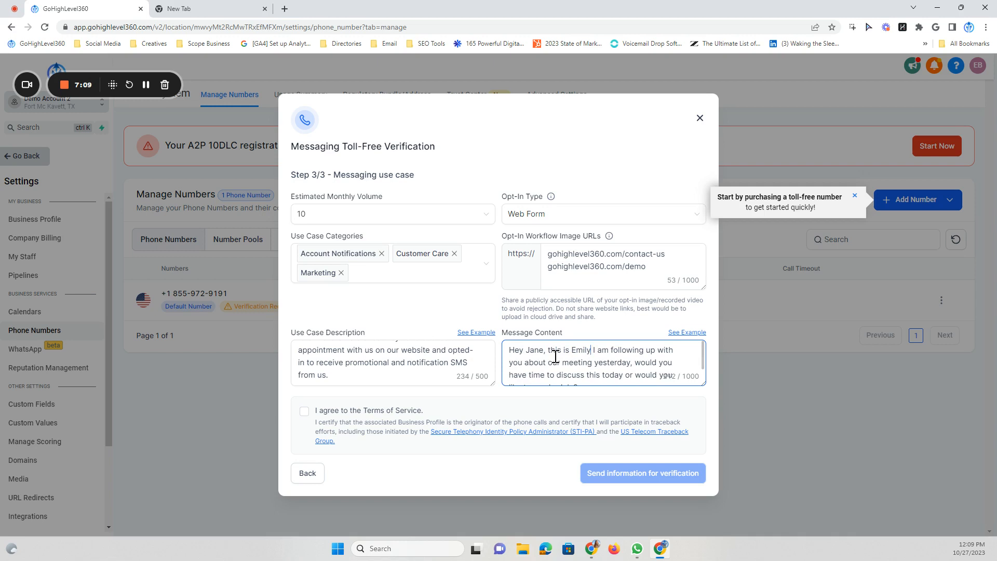
{"action": "type", "text": "with"}
{"action": "type", "text": " GoHighL"}
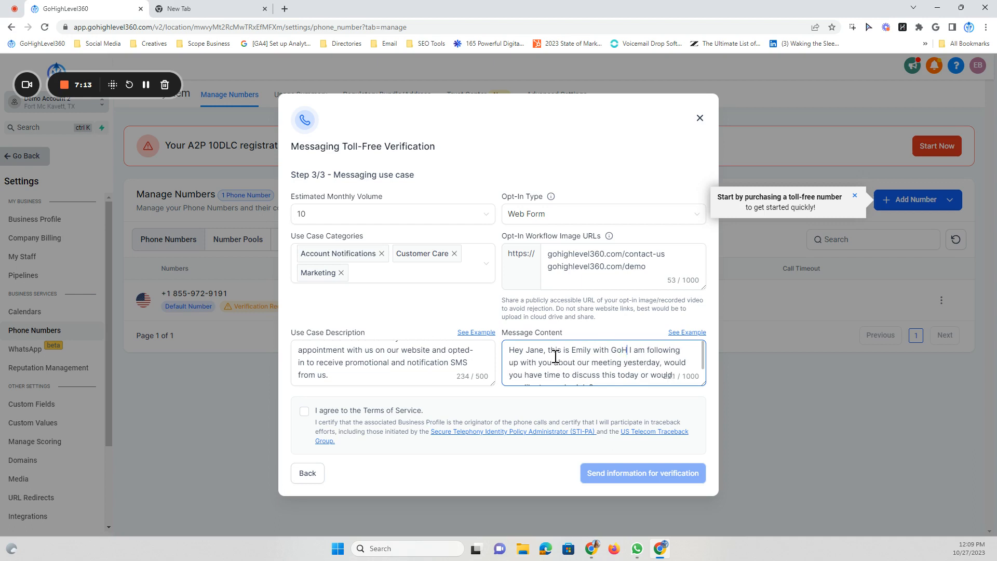
{"action": "type", "text": "evel360."}
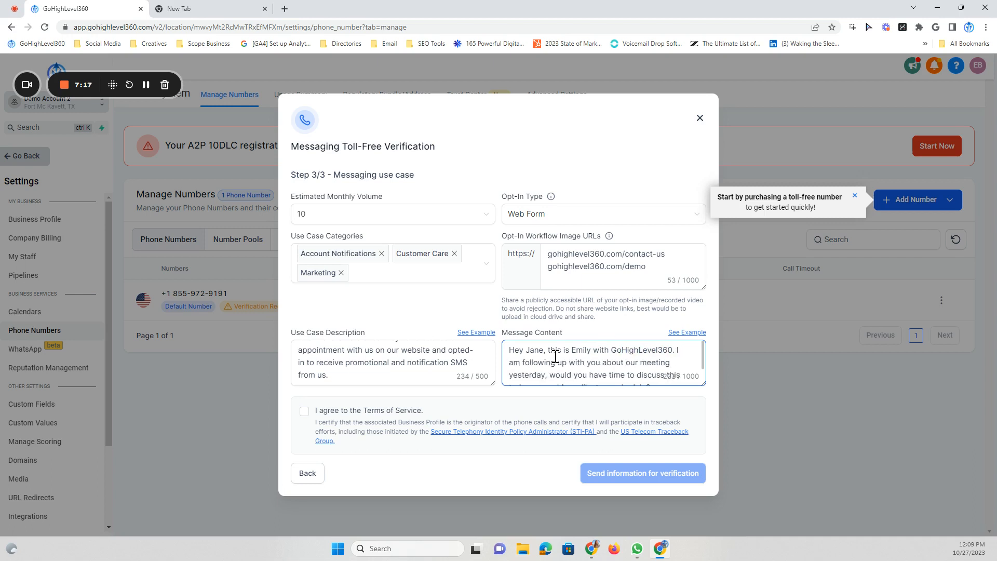
Remove the sample booking link, move the opt-out to its own line, and change 'cancel' to 'Unsubscribe'
{"action": "scroll", "coordinate": [598, 359], "scroll_direction": "down", "scroll_amount": 3}
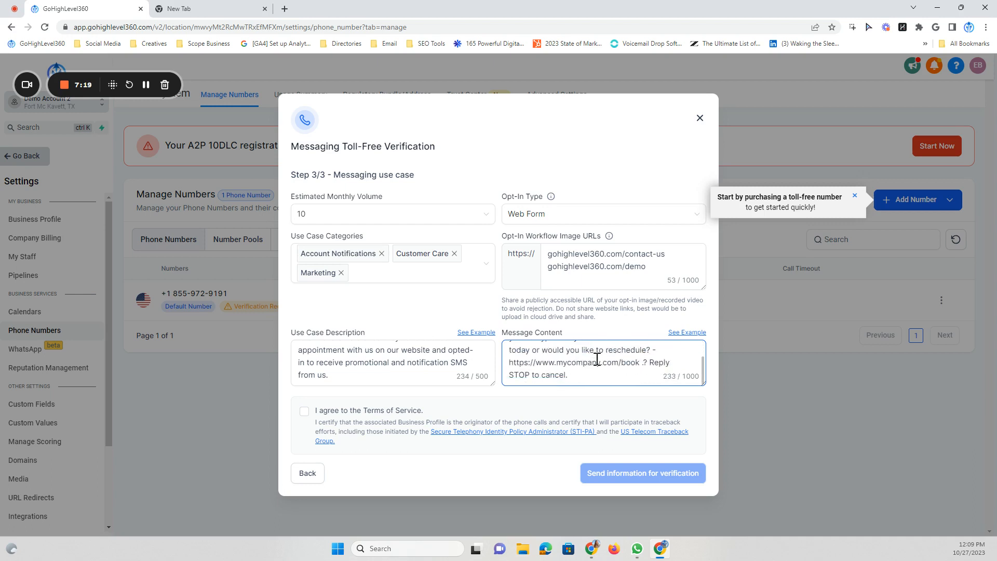
{"action": "scroll", "coordinate": [647, 358], "scroll_direction": "up", "scroll_amount": 3}
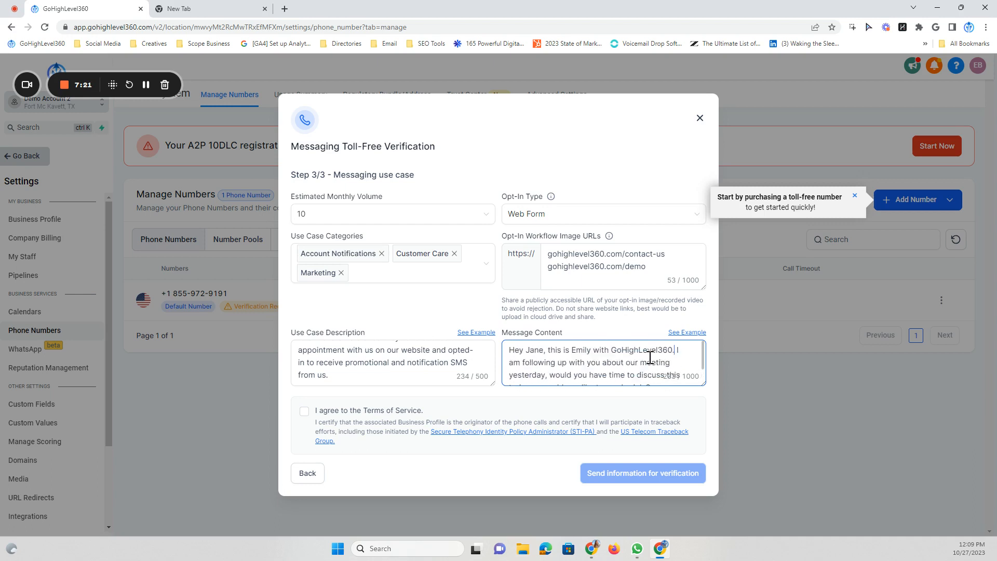
{"action": "scroll", "coordinate": [647, 358], "scroll_direction": "down", "scroll_amount": 3}
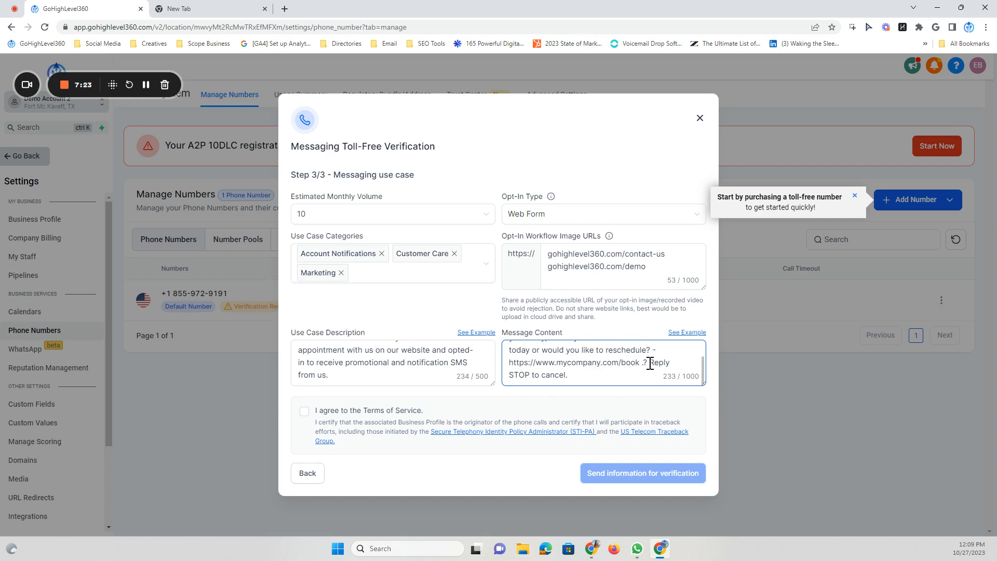
{"action": "left_click_drag", "start_coordinate": [650, 363], "coordinate": [505, 364]}
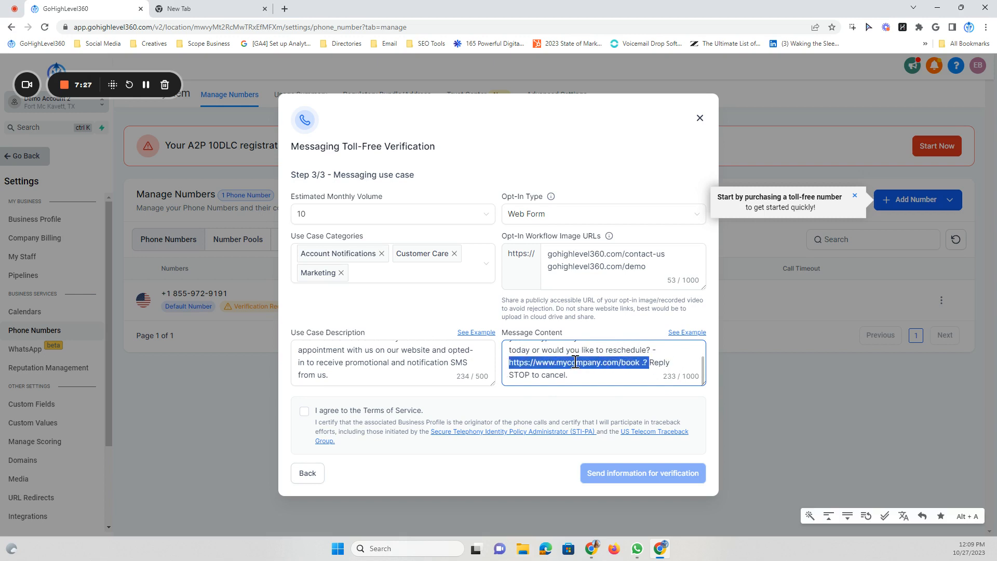
{"action": "left_click", "coordinate": [665, 363]}
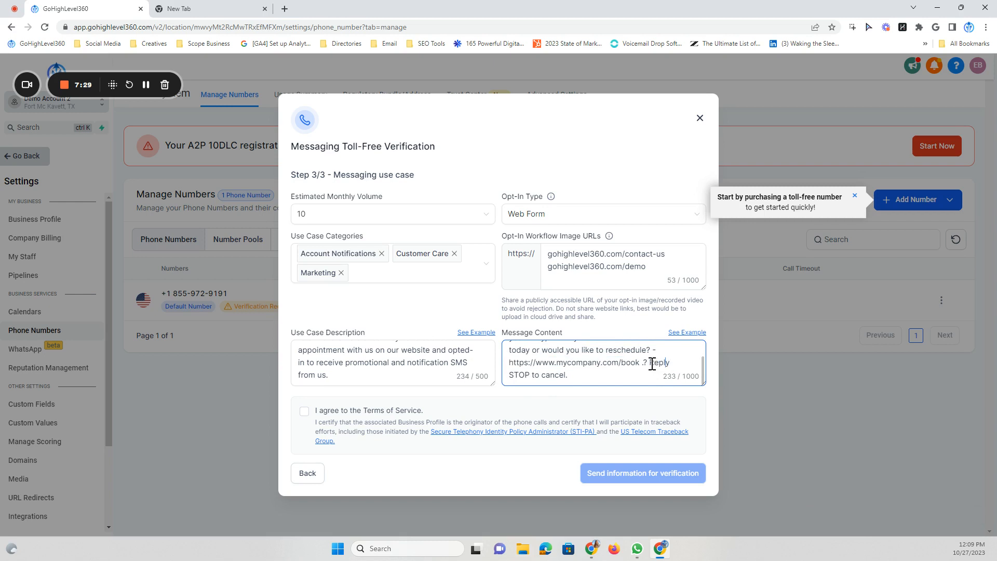
{"action": "mouse_move", "coordinate": [653, 363]}
{"action": "left_mouse_down"}
{"action": "mouse_move", "coordinate": [639, 362]}
{"action": "mouse_move", "coordinate": [653, 351]}
{"action": "left_mouse_up"}
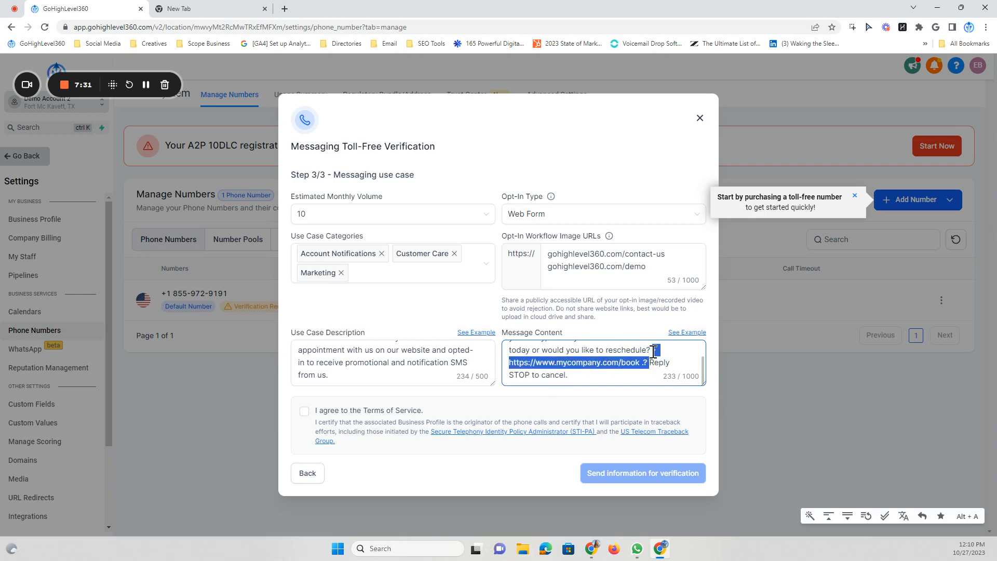
{"action": "key", "text": "BackSpace"}
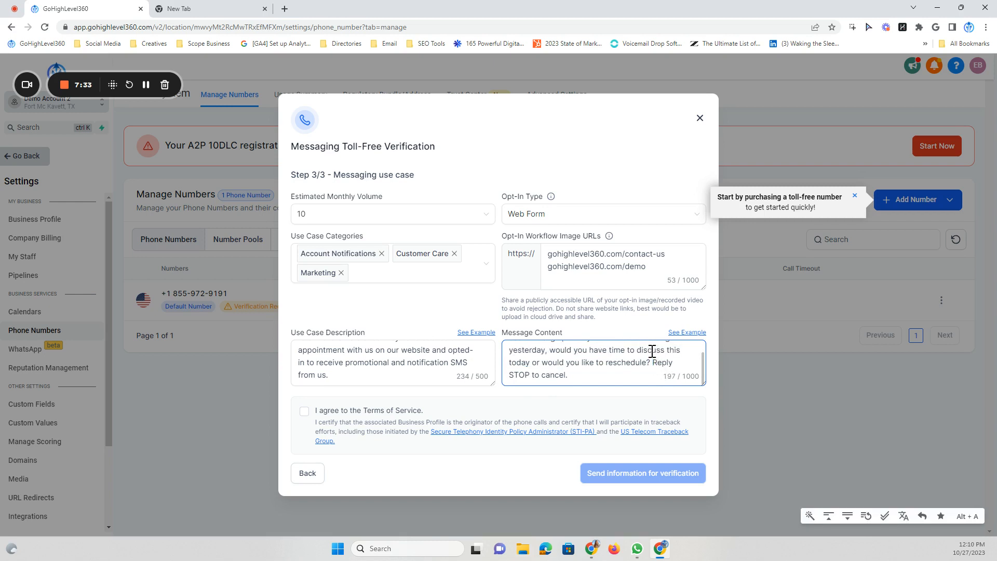
{"action": "key", "text": "Return"}
{"action": "key", "text": "Return"}
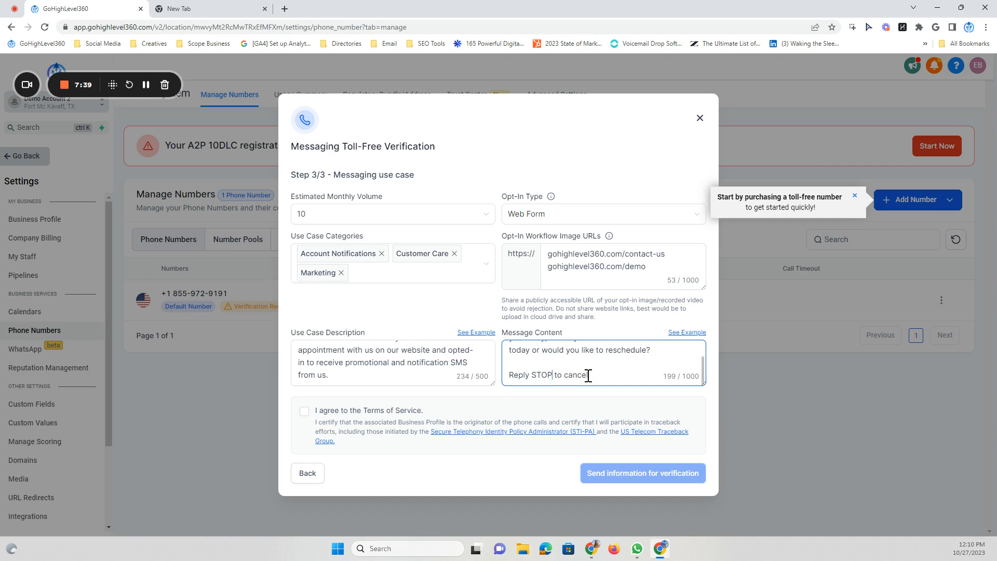
{"action": "left_click_drag", "start_coordinate": [588, 374], "coordinate": [566, 375]}
{"action": "type", "text": "Unsubsc"}
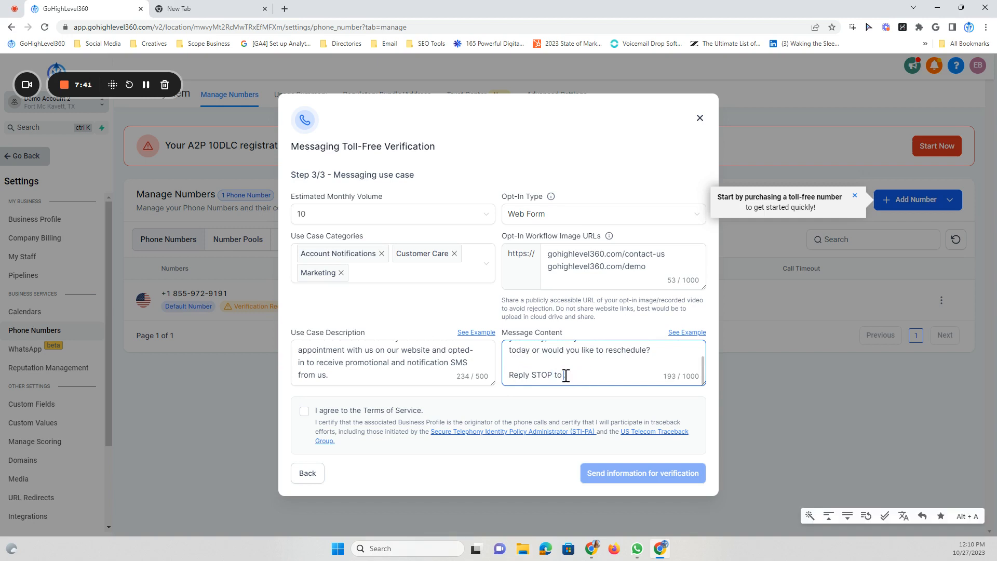
{"action": "type", "text": "ribe."}
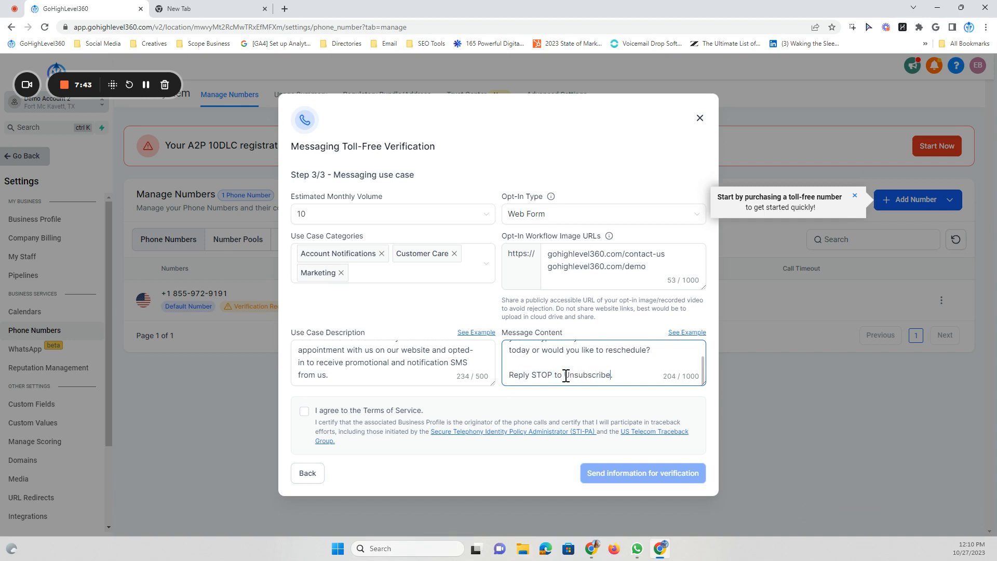
{"action": "scroll", "coordinate": [587, 376], "scroll_direction": "up", "scroll_amount": 3}
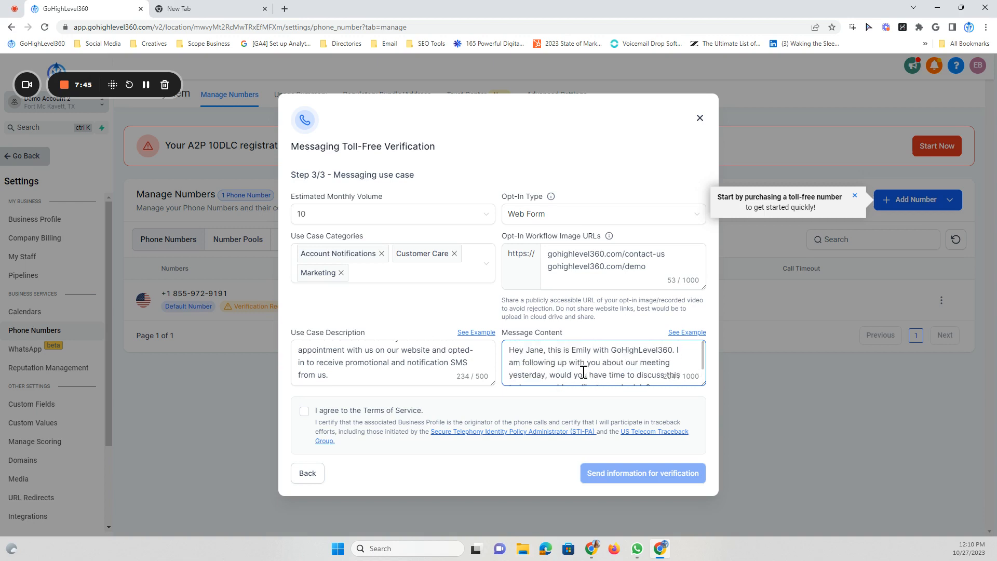
{"action": "scroll", "coordinate": [590, 366], "scroll_direction": "down", "scroll_amount": 3}
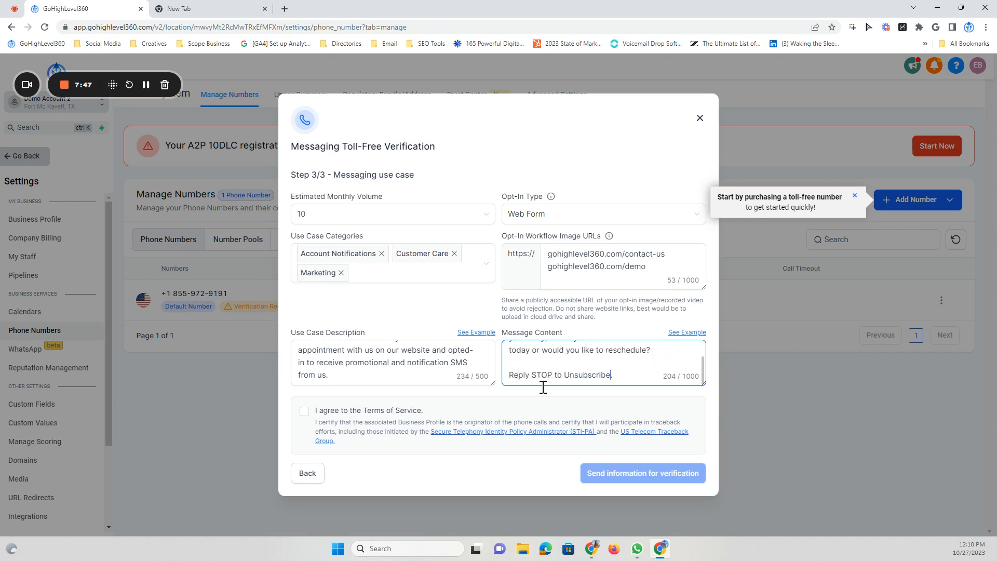
Accept the Terms of Service, send the toll-free number for verification, and start A2P registration
{"action": "left_click", "coordinate": [304, 413]}
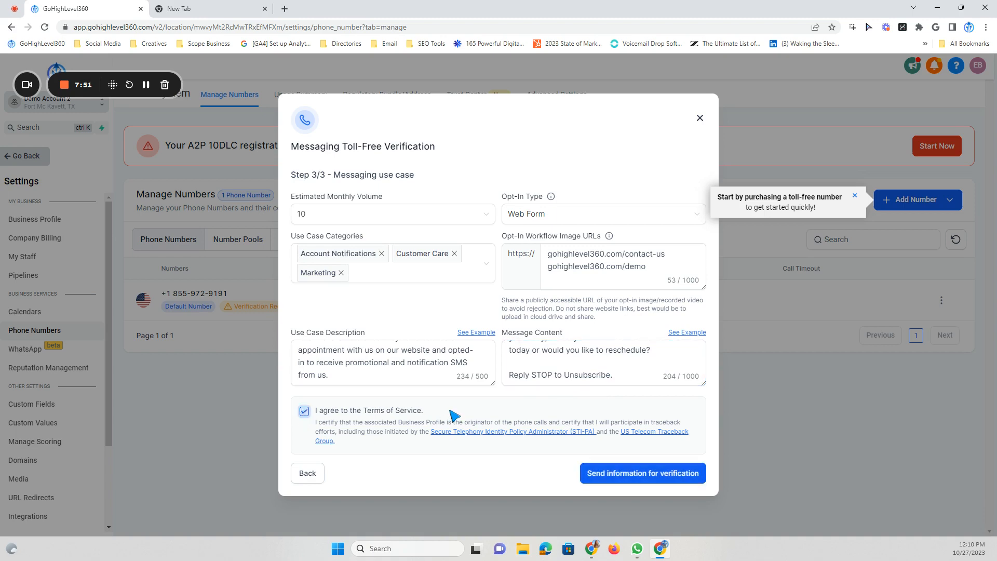
{"action": "left_click", "coordinate": [650, 474]}
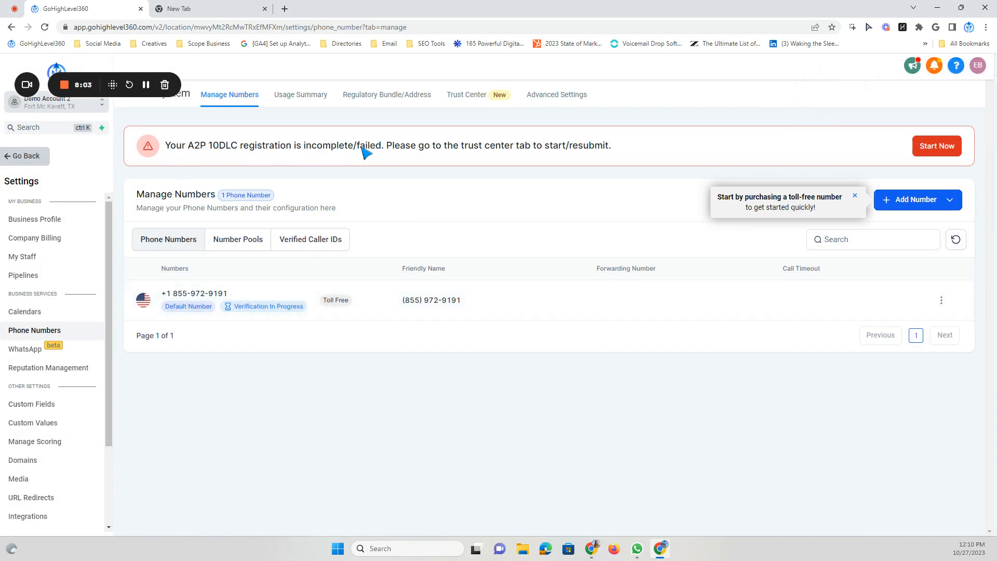
{"action": "left_click", "coordinate": [931, 148]}
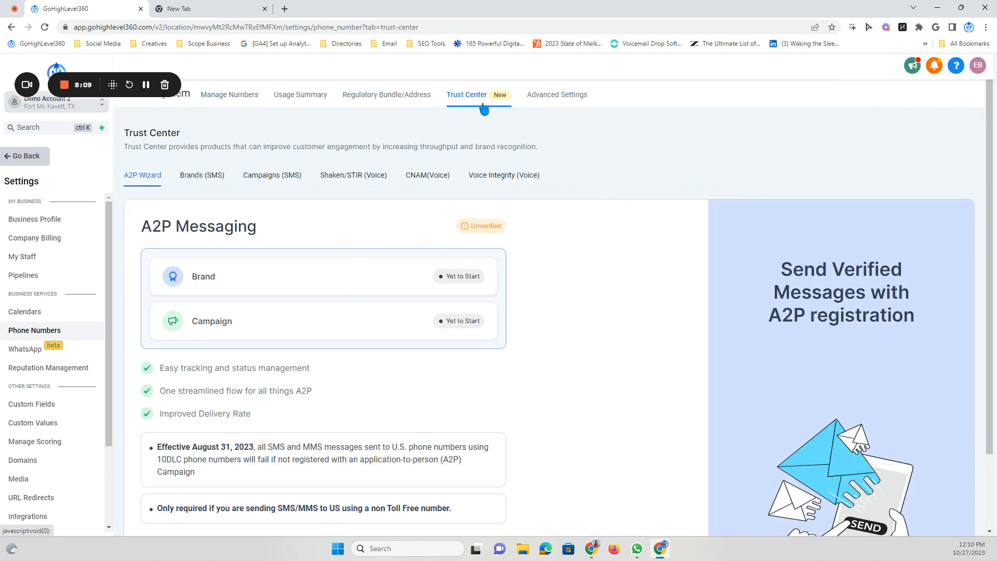
Launch the A2P registration from the Trust Center's A2P Wizard
{"action": "scroll", "coordinate": [507, 161], "scroll_direction": "down", "scroll_amount": 2}
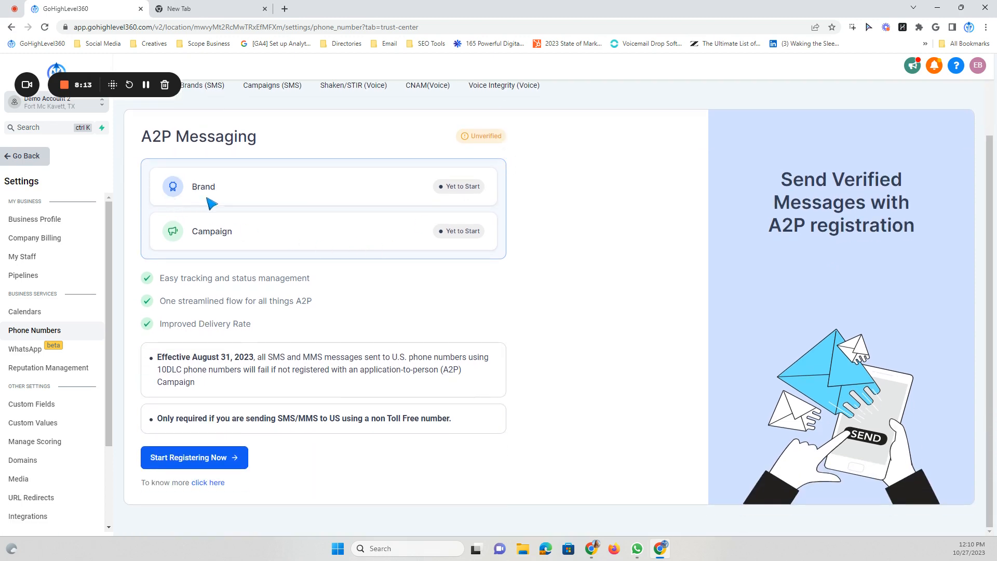
{"action": "left_click", "coordinate": [167, 459]}
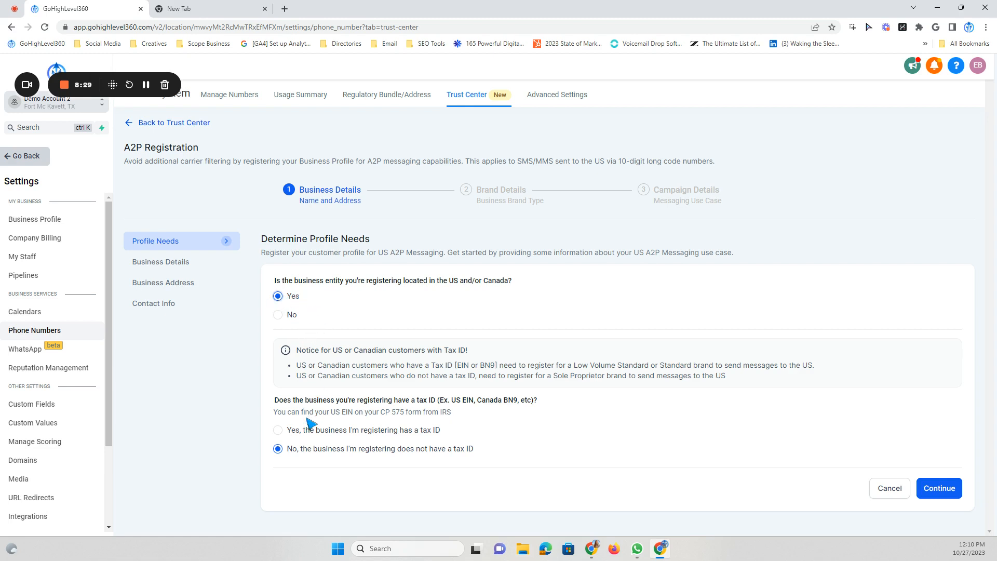
Mark the business as having no tax ID and enter business name GoHighLevel360
{"action": "left_click", "coordinate": [278, 431]}
{"action": "left_click", "coordinate": [278, 449]}
{"action": "left_click", "coordinate": [931, 489]}
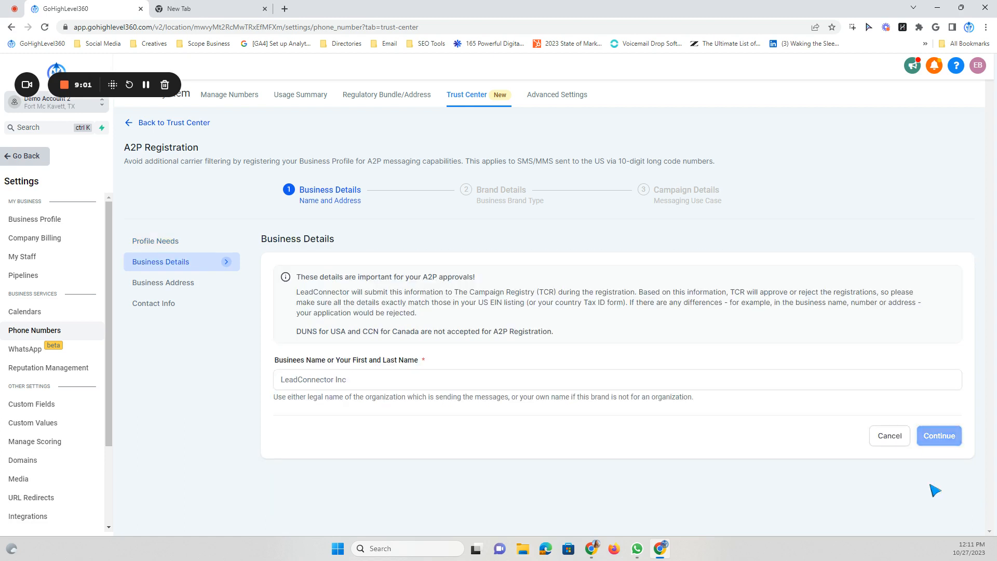
{"action": "left_click", "coordinate": [300, 382]}
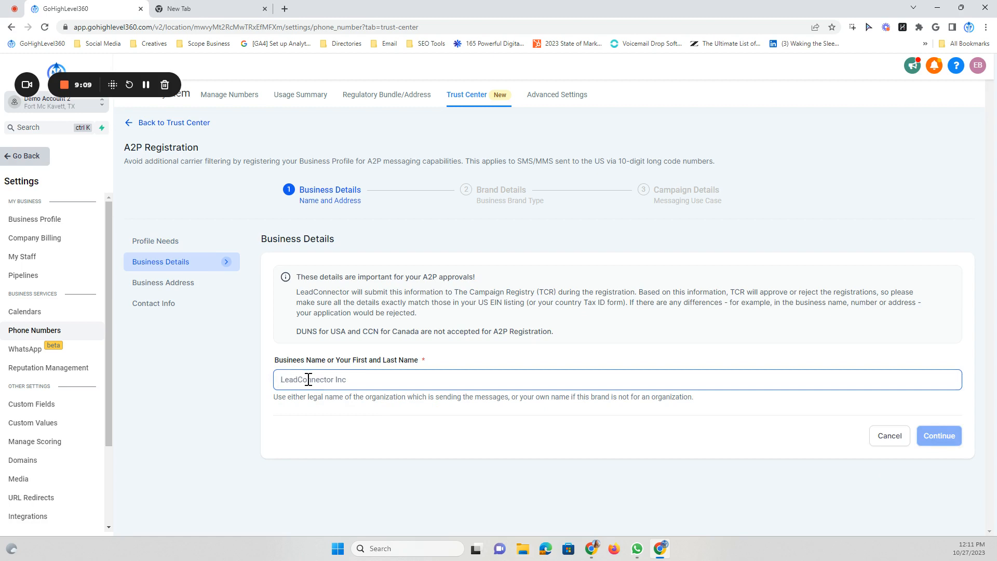
{"action": "type", "text": "Go"}
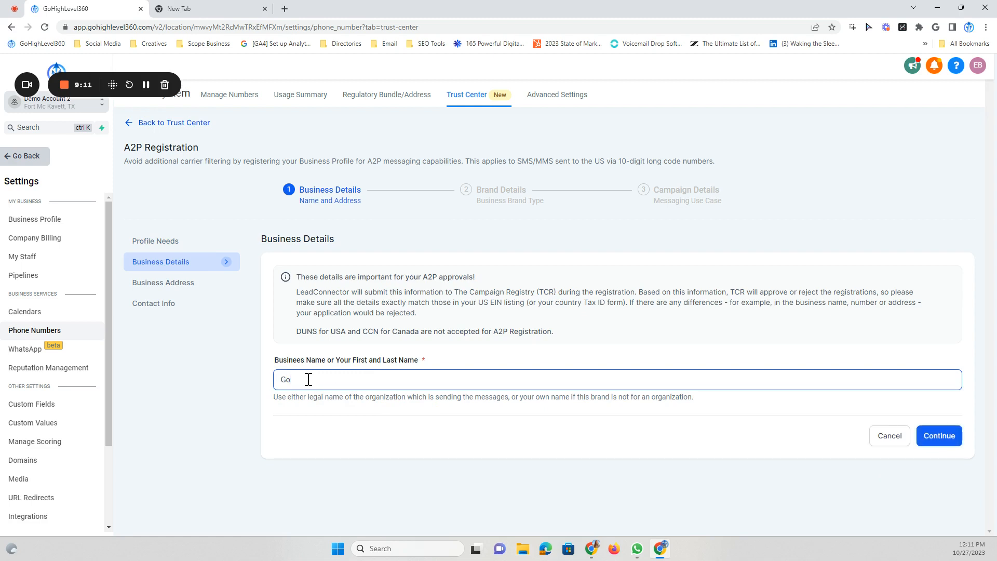
{"action": "type", "text": "HighLevel360"}
{"action": "left_click", "coordinate": [931, 445]}
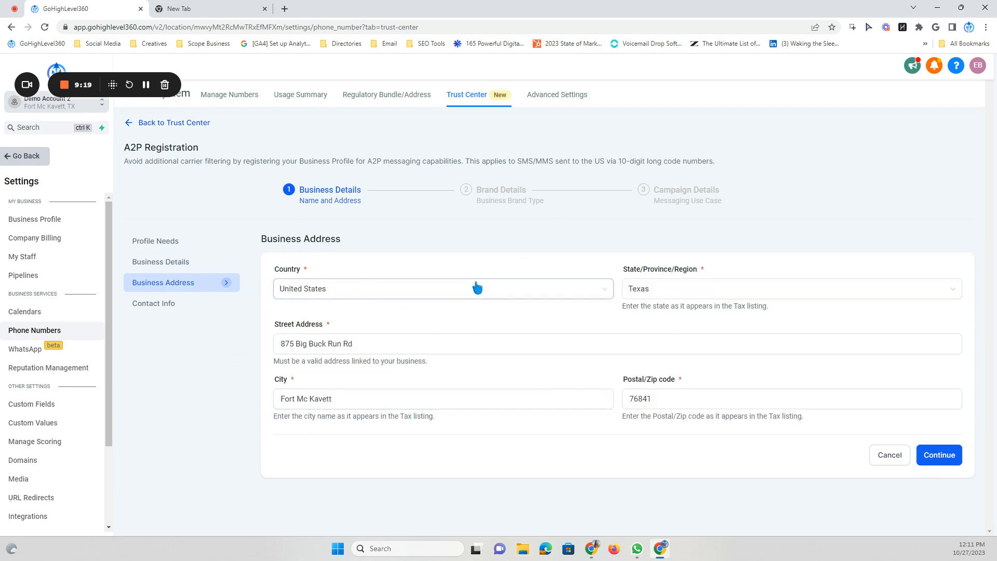
Enter the representative's name, e-mail and phone number, and set job position to Director
{"action": "left_click", "coordinate": [939, 456]}
{"action": "left_click", "coordinate": [343, 310]}
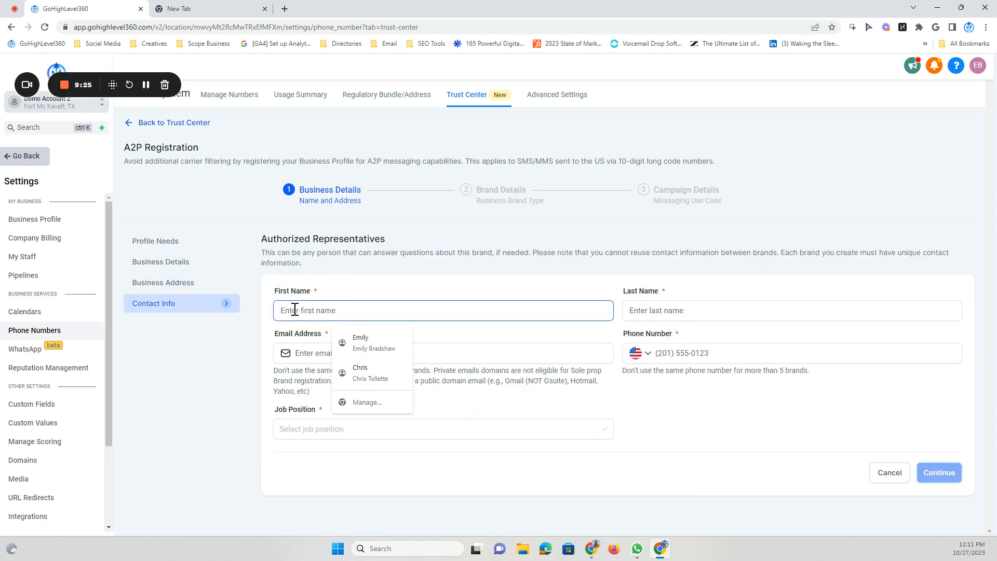
{"action": "left_click", "coordinate": [364, 335]}
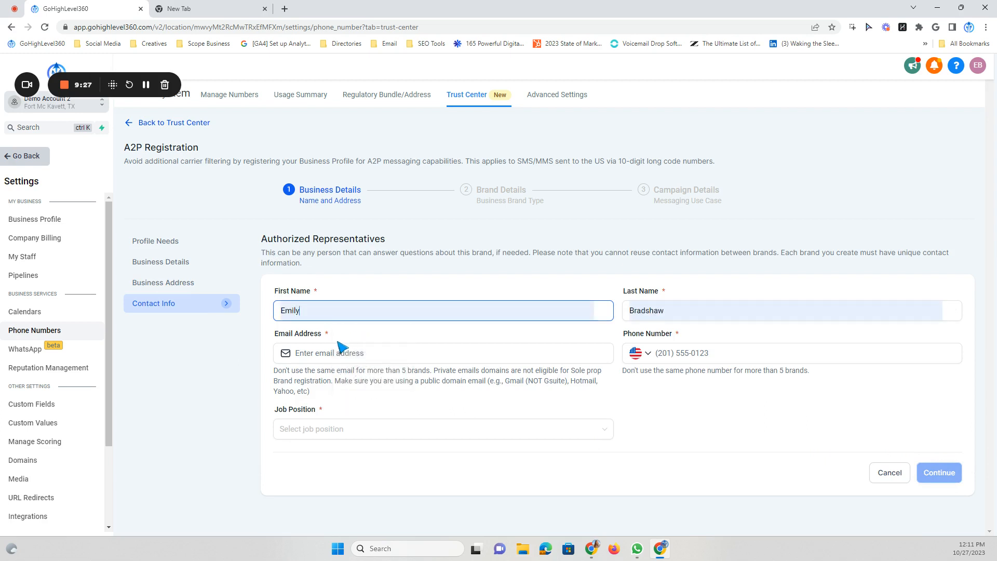
{"action": "left_click", "coordinate": [323, 353]}
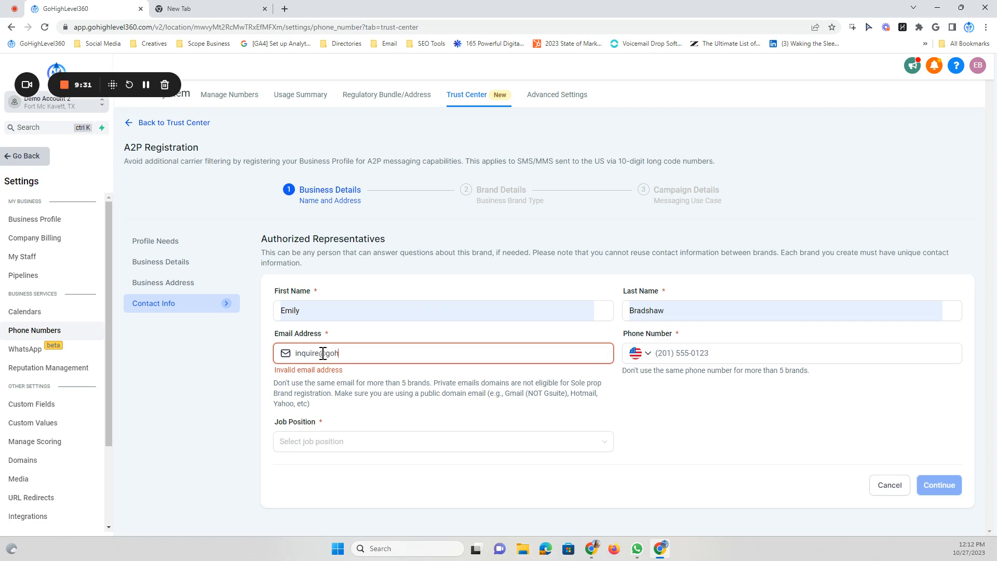
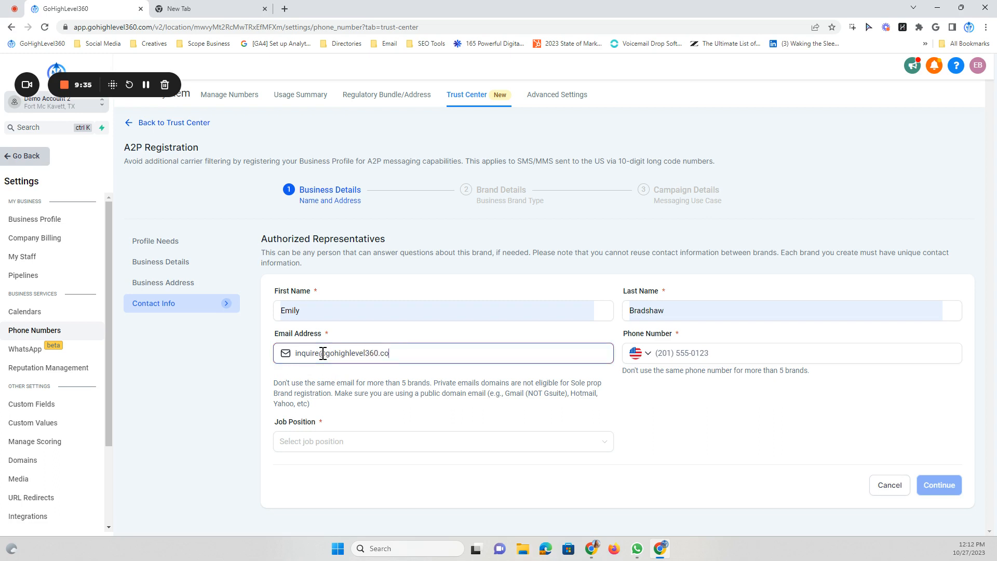
{"action": "left_click", "coordinate": [730, 359]}
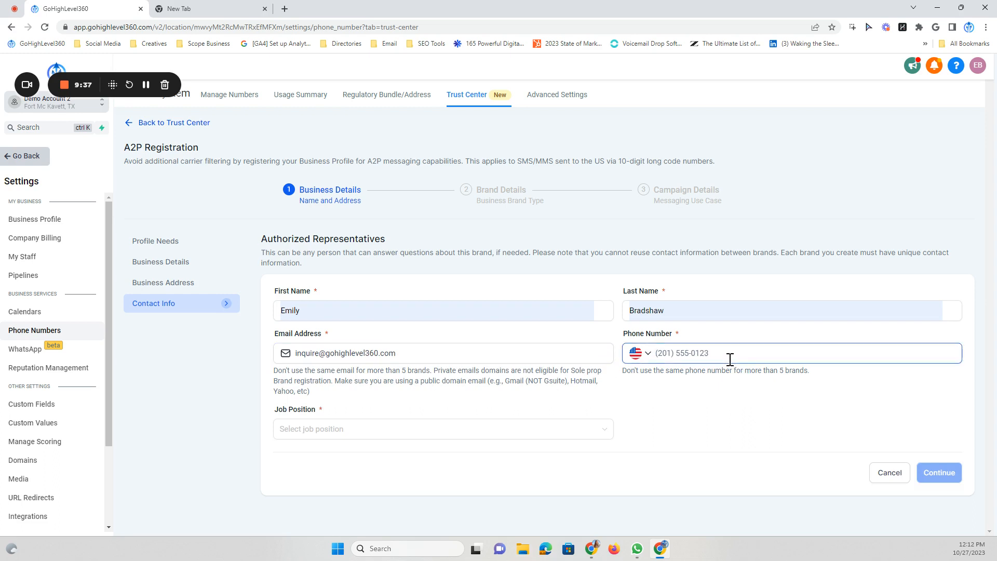
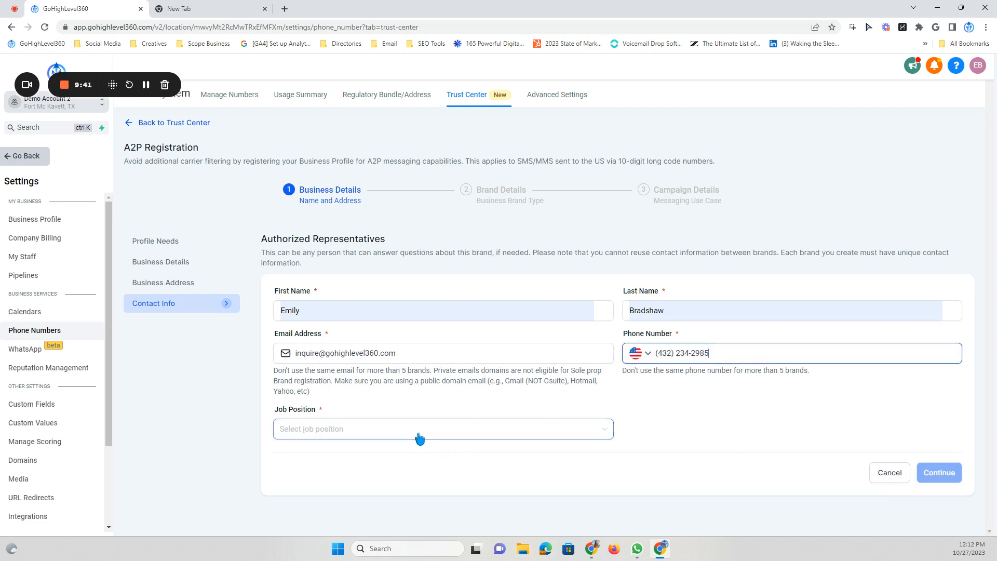
{"action": "left_click", "coordinate": [420, 439]}
{"action": "left_click", "coordinate": [313, 309]}
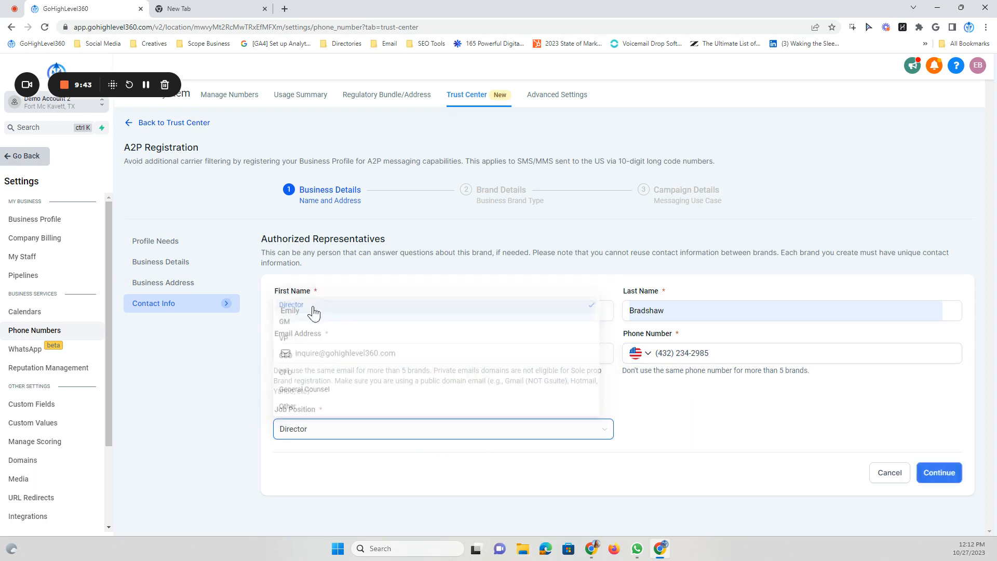
{"action": "left_click", "coordinate": [941, 473]}
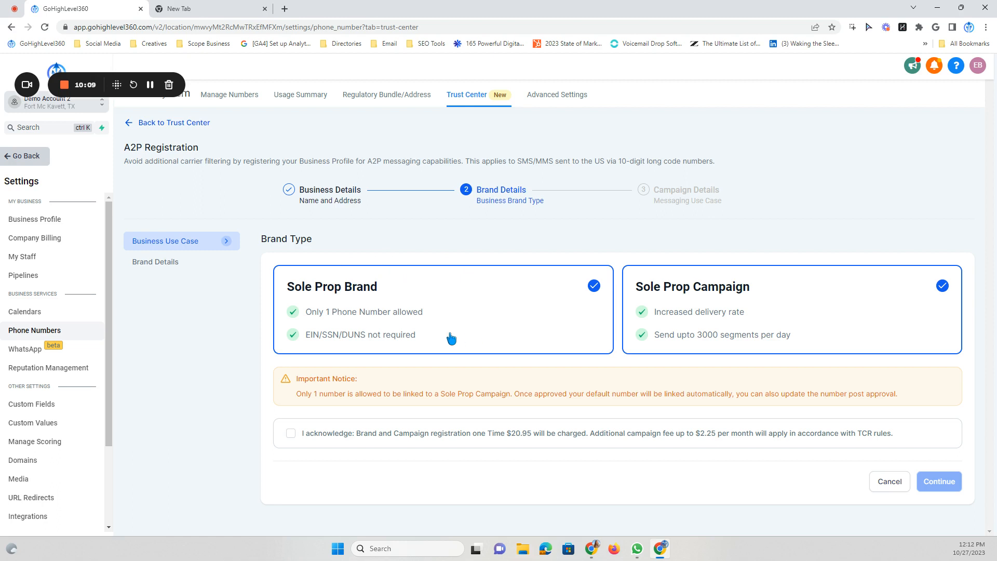
Acknowledge the registration fees and set brand name 'Go High Level 360' with industry Technology
{"action": "left_click", "coordinate": [291, 435]}
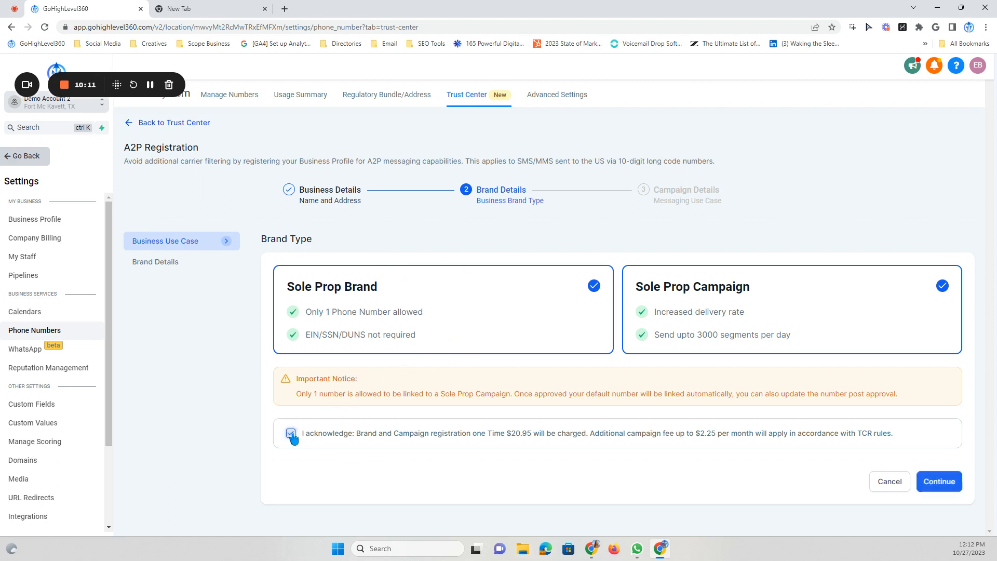
{"action": "left_click", "coordinate": [933, 482]}
{"action": "left_click", "coordinate": [341, 289]}
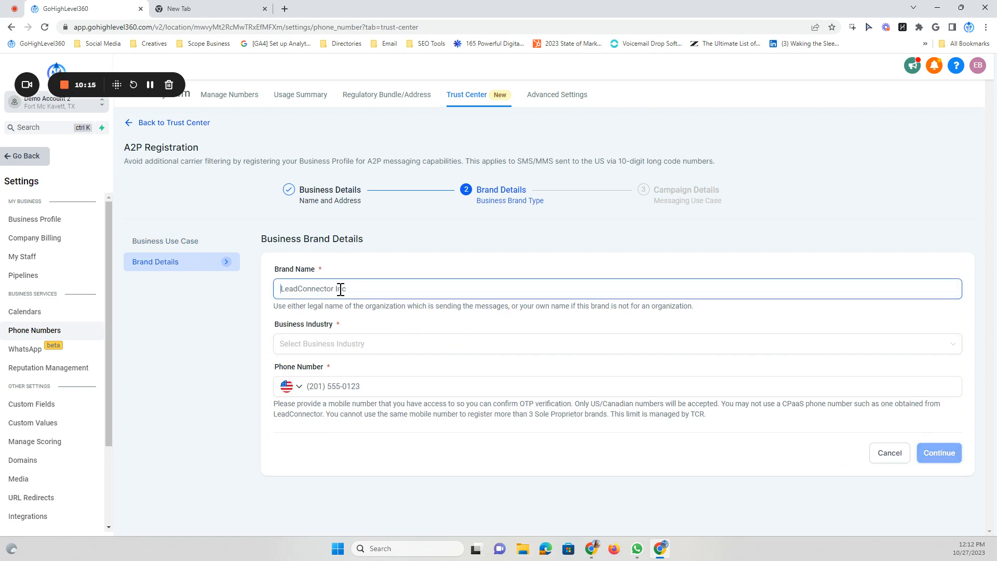
{"action": "type", "text": "Go High Level 360"}
{"action": "left_click", "coordinate": [327, 342]}
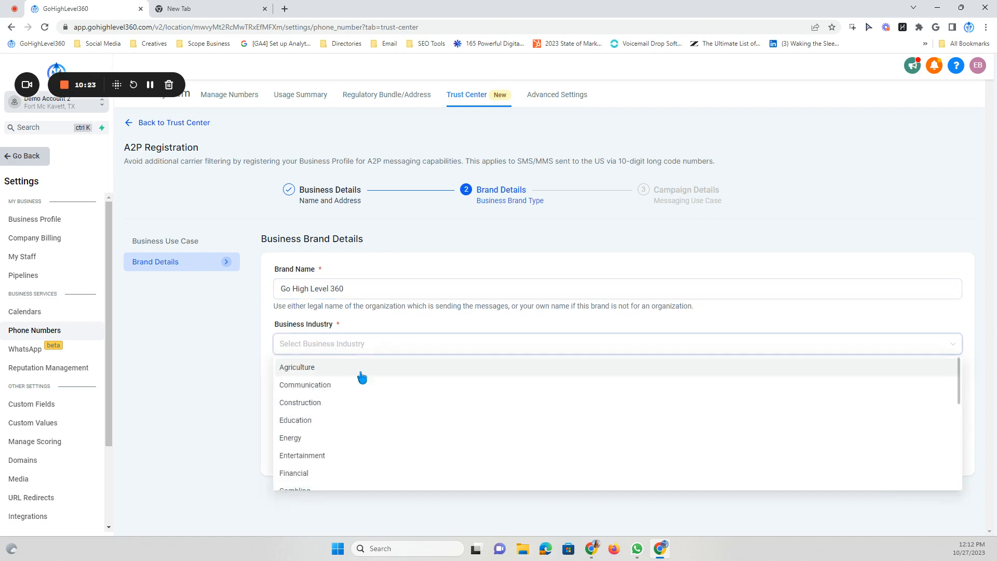
{"action": "scroll", "coordinate": [338, 403], "scroll_direction": "down", "scroll_amount": 6}
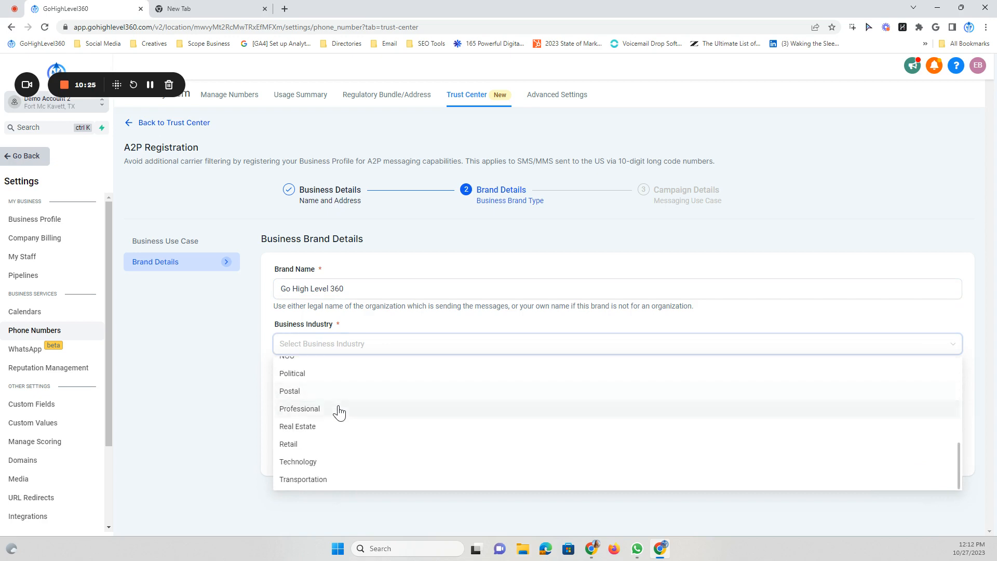
{"action": "left_click", "coordinate": [323, 461]}
Enter and verify the brand's phone number, then continue to Campaign Details
{"action": "left_click", "coordinate": [335, 385]}
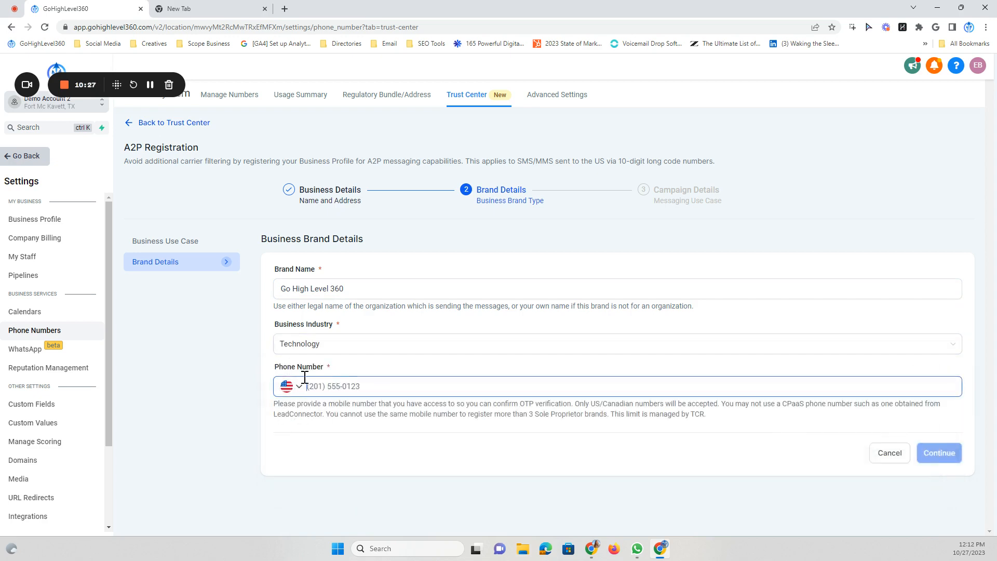
{"action": "left_click_drag", "start_coordinate": [332, 370], "coordinate": [280, 367]}
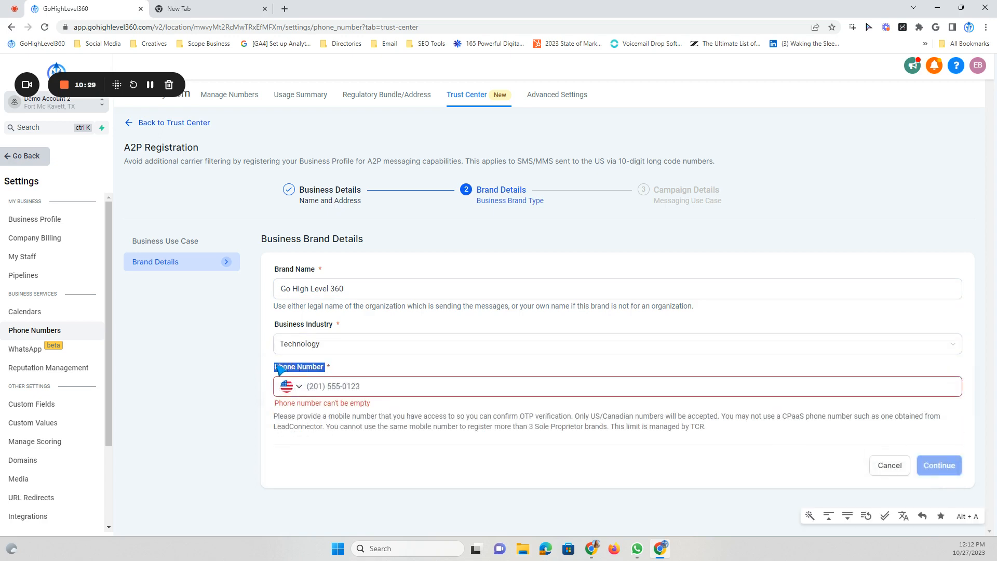
{"action": "left_click", "coordinate": [337, 372]}
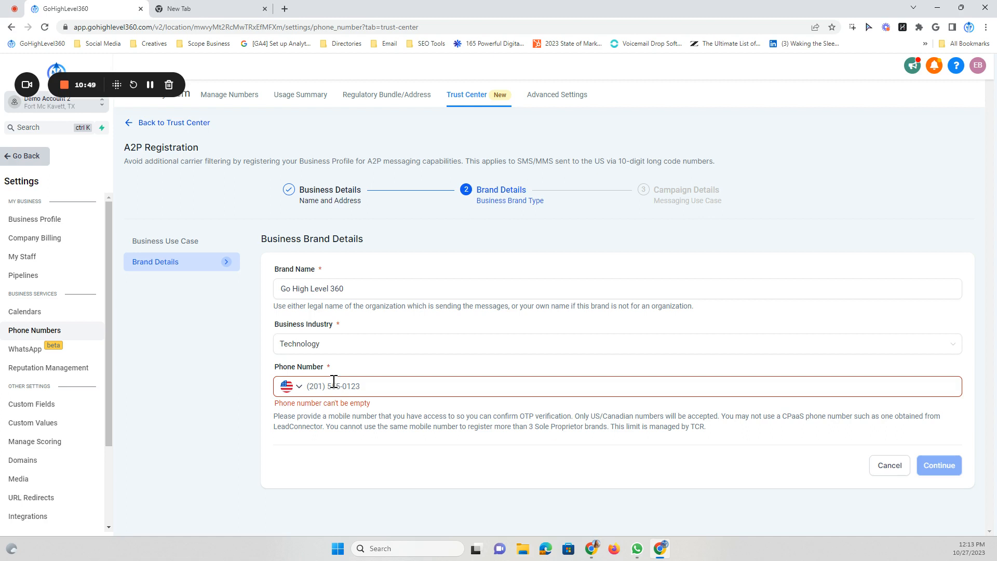
{"action": "left_click", "coordinate": [340, 382]}
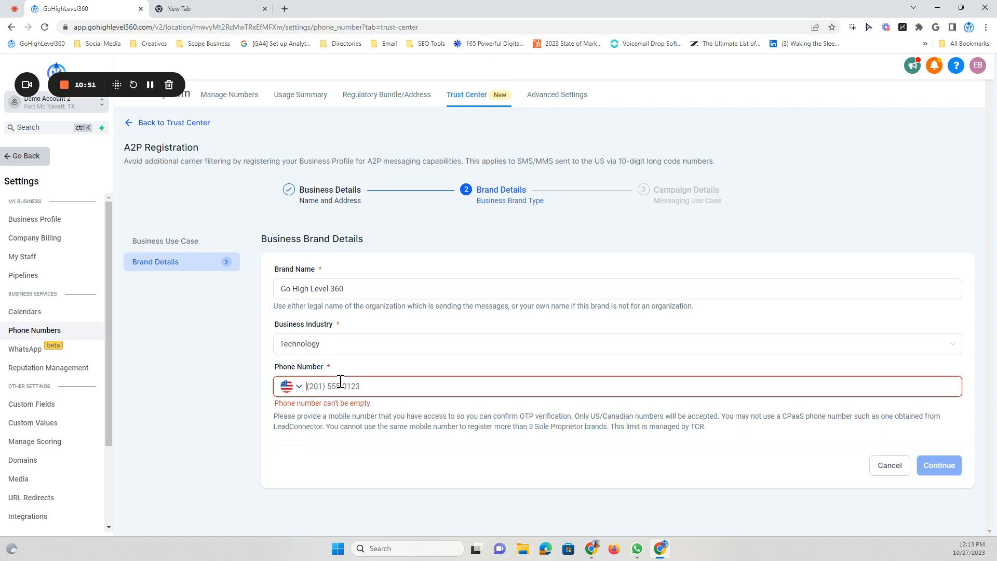
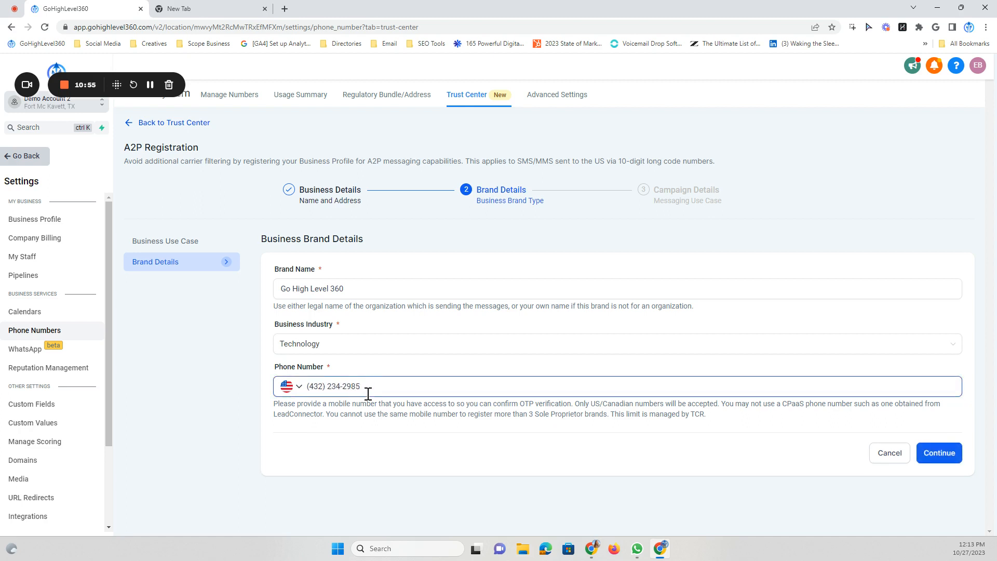
{"action": "left_click_drag", "start_coordinate": [370, 382], "coordinate": [306, 385]}
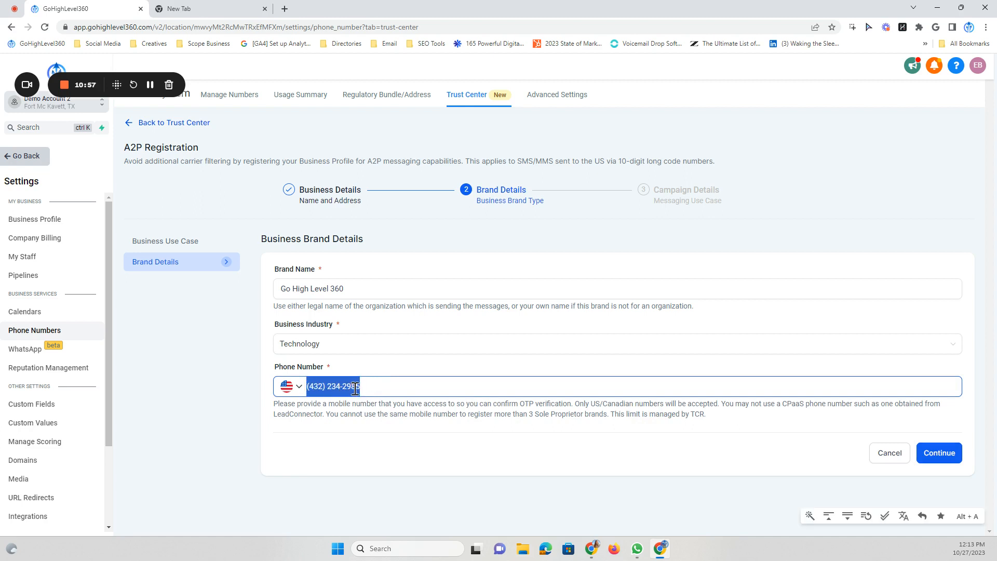
{"action": "left_click", "coordinate": [373, 388]}
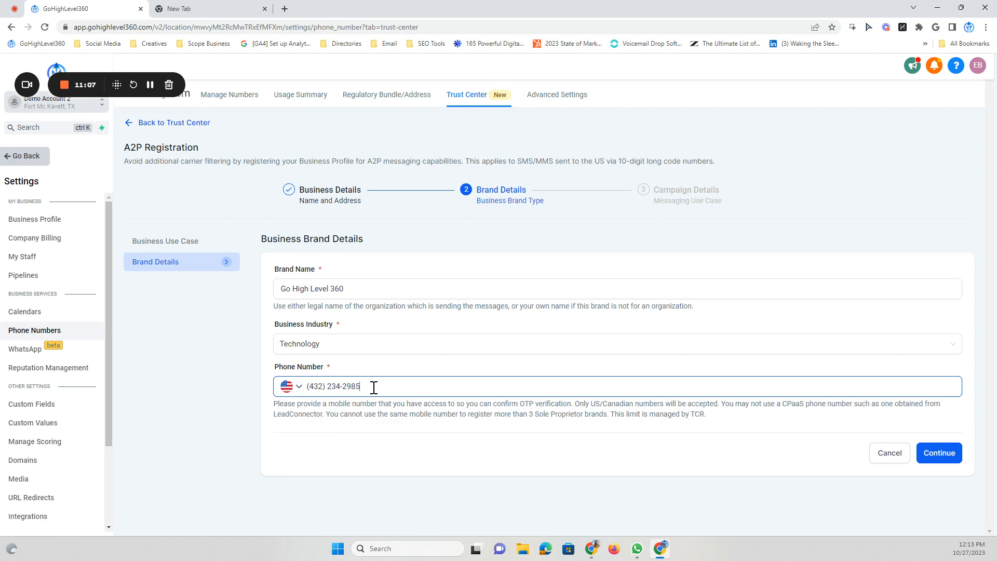
{"action": "left_click_drag", "start_coordinate": [362, 388], "coordinate": [313, 387]}
{"action": "left_click", "coordinate": [364, 387]}
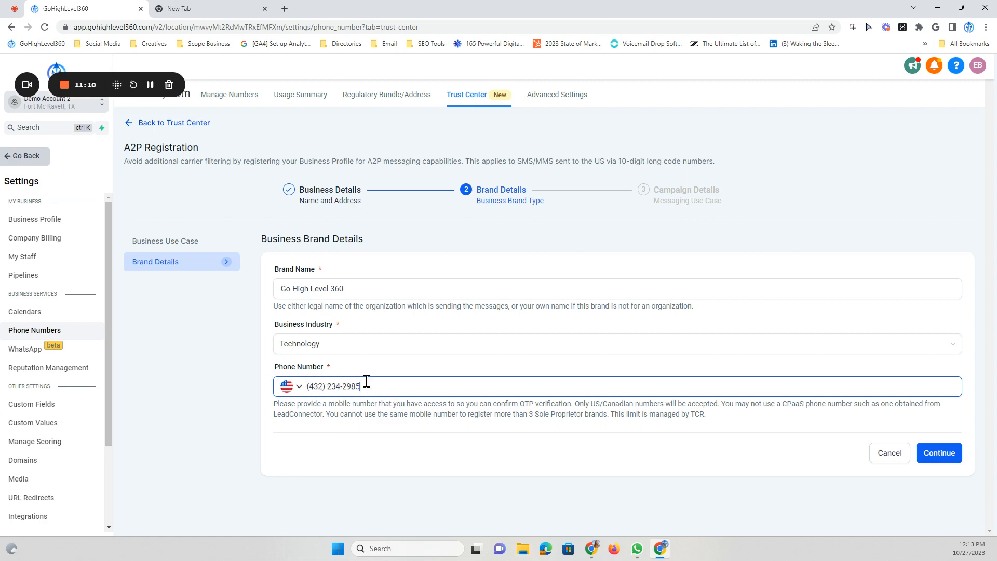
{"action": "left_click", "coordinate": [938, 453]}
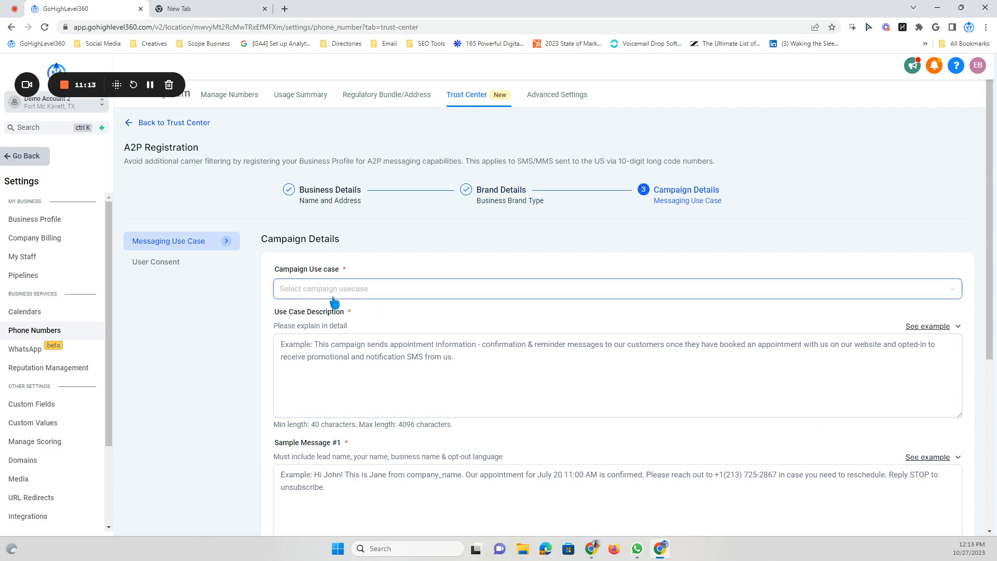
Set the campaign use case to Sole Proprietor
{"action": "scroll", "coordinate": [312, 307], "scroll_direction": "down", "scroll_amount": 1}
{"action": "left_click", "coordinate": [319, 238]}
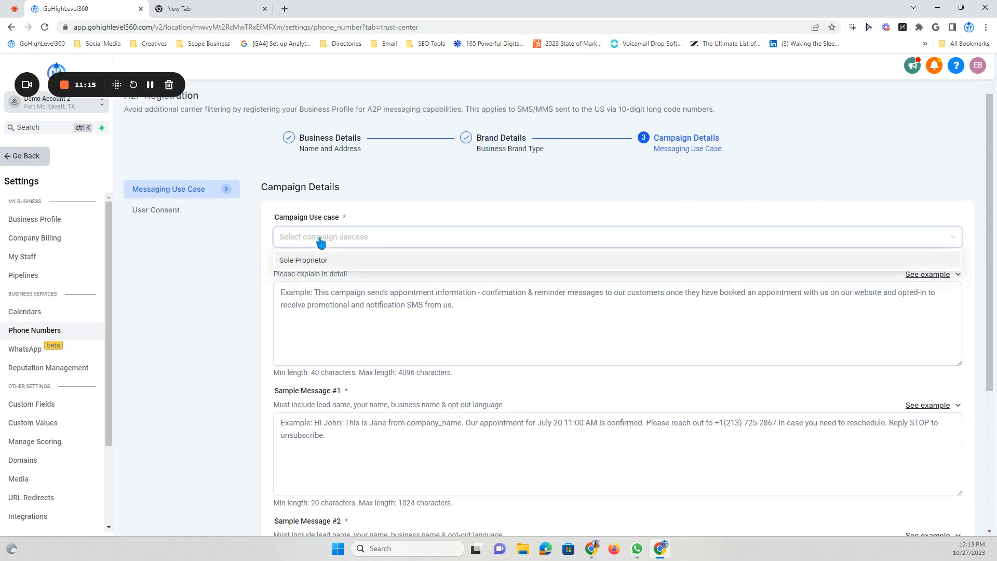
{"action": "left_click", "coordinate": [295, 264]}
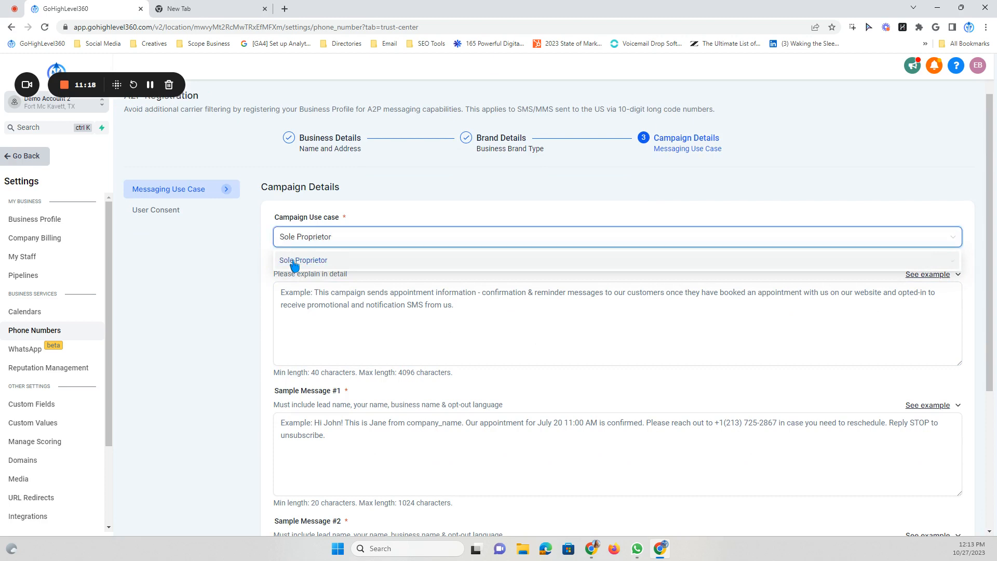
{"action": "left_click", "coordinate": [345, 244]}
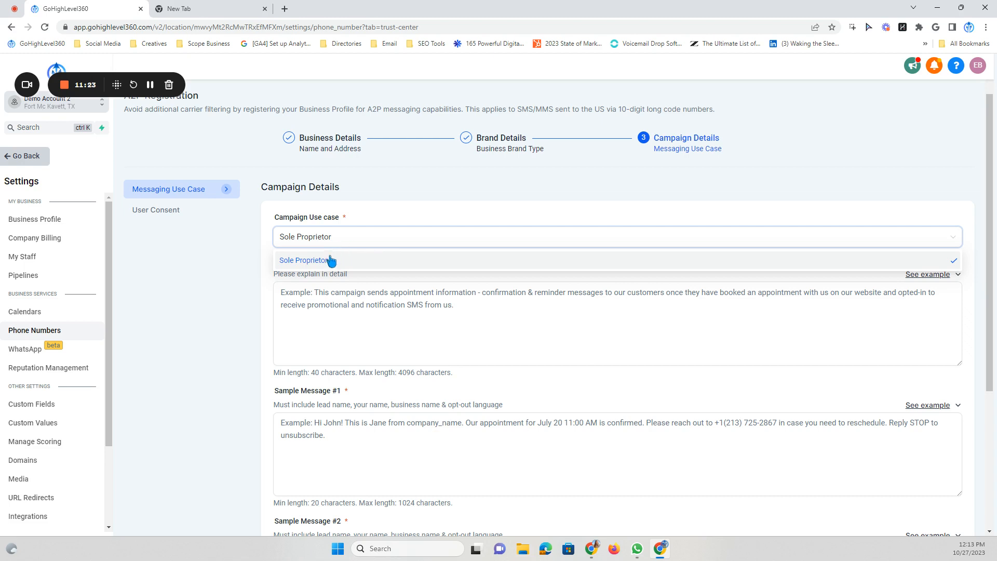
{"action": "left_click", "coordinate": [349, 269]}
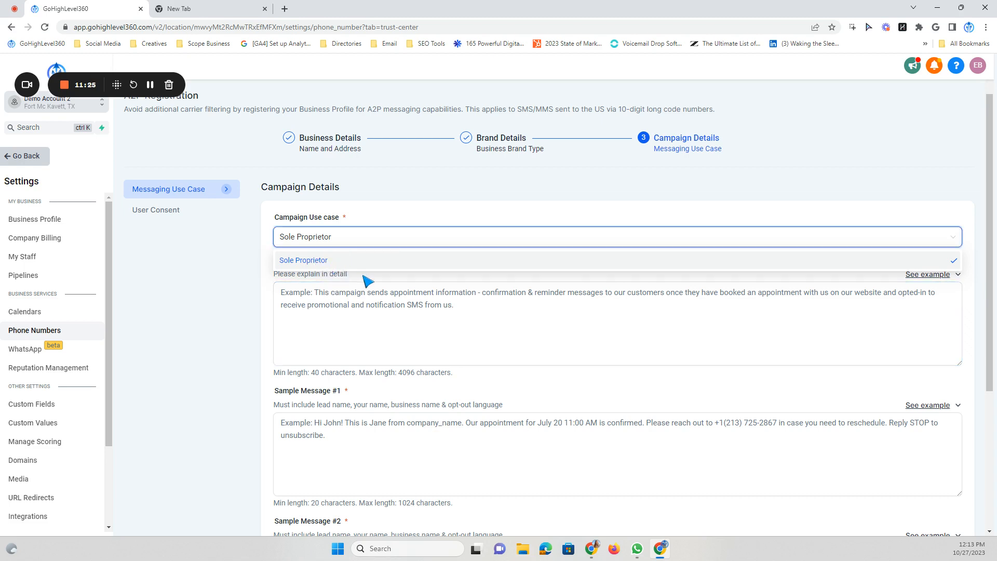
Paste the first appointment-information example into the Use Case Description
{"action": "left_click", "coordinate": [319, 305]}
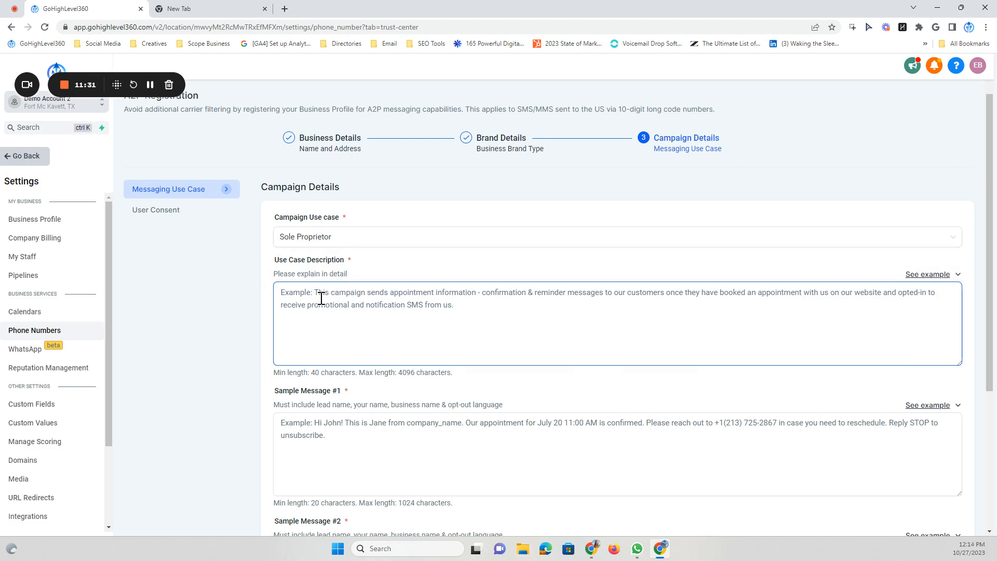
{"action": "left_click", "coordinate": [932, 276]}
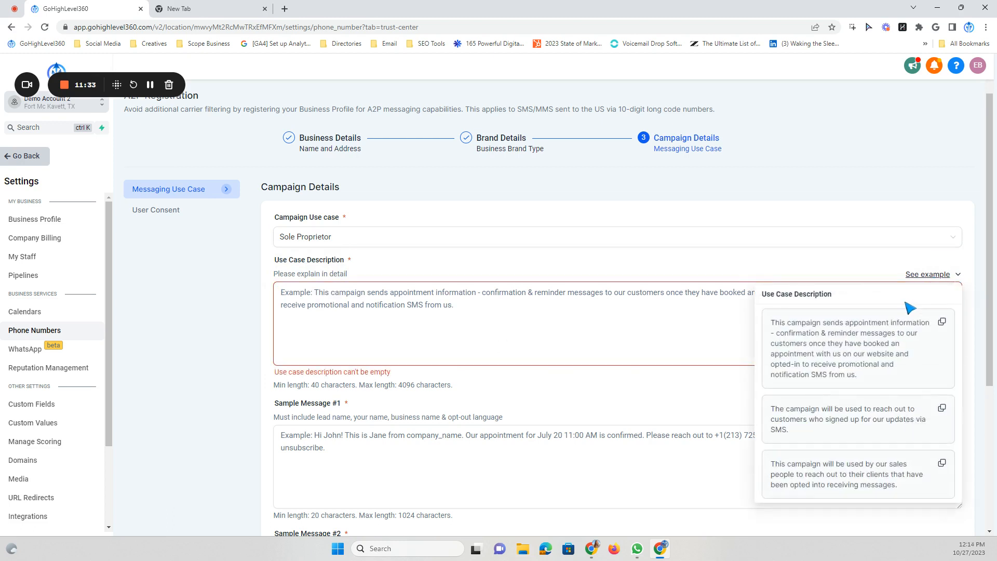
{"action": "left_click", "coordinate": [942, 322]}
{"action": "left_click", "coordinate": [295, 295]}
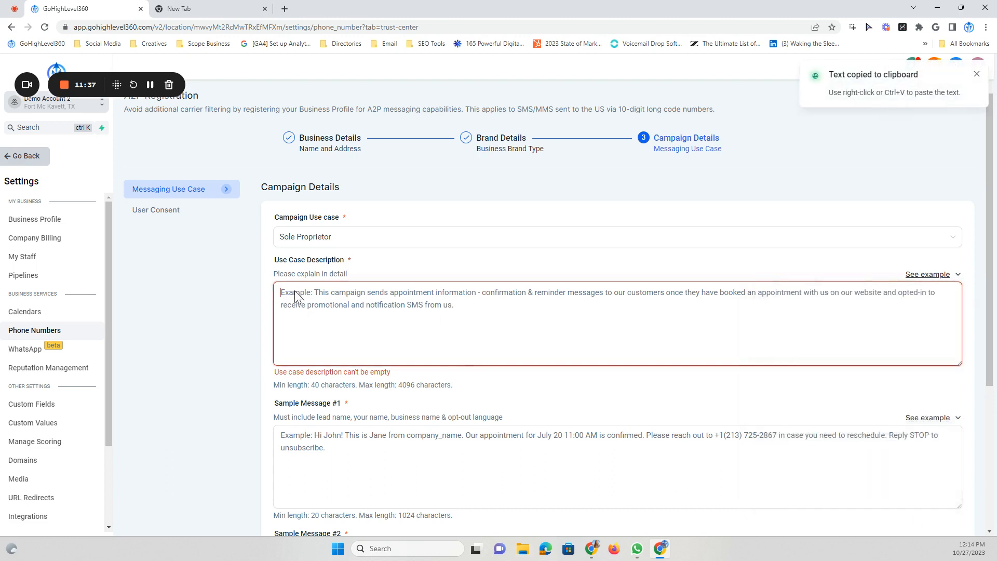
{"action": "right_click", "coordinate": [295, 295]}
{"action": "left_click", "coordinate": [322, 364]}
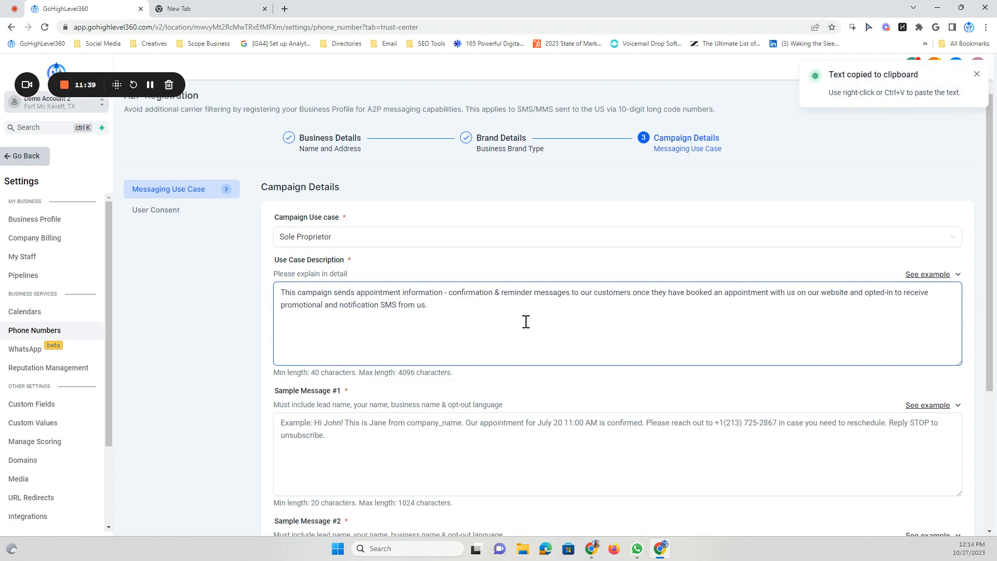
{"action": "scroll", "coordinate": [516, 323], "scroll_direction": "down", "scroll_amount": 3}
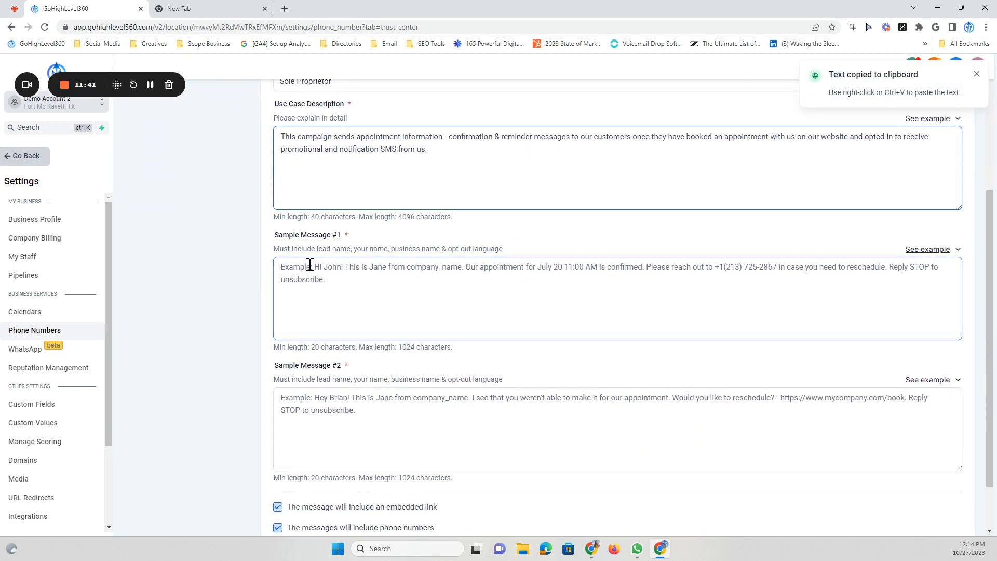
Paste the second example message into Sample Message #1
{"action": "left_click", "coordinate": [938, 256]}
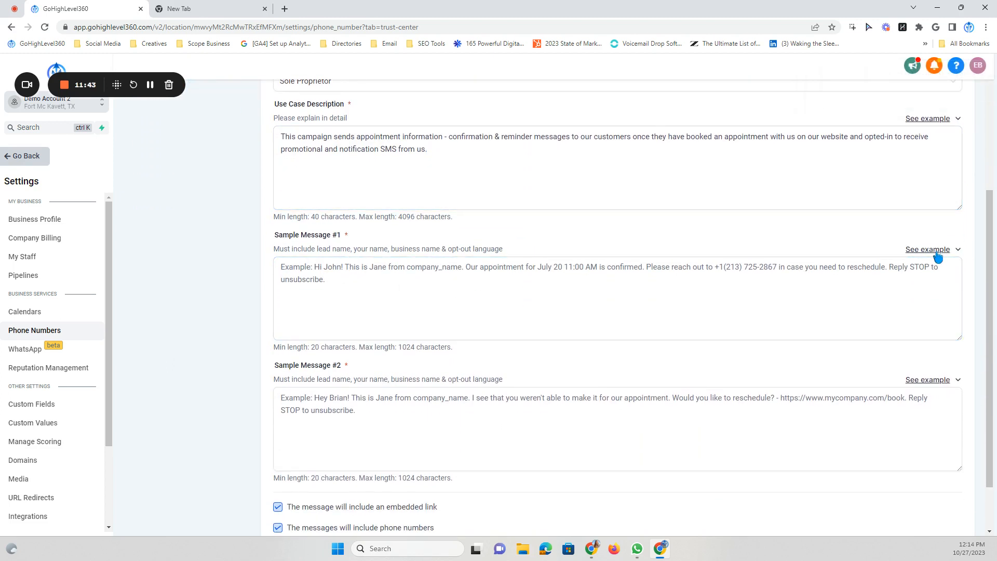
{"action": "left_click", "coordinate": [938, 256]}
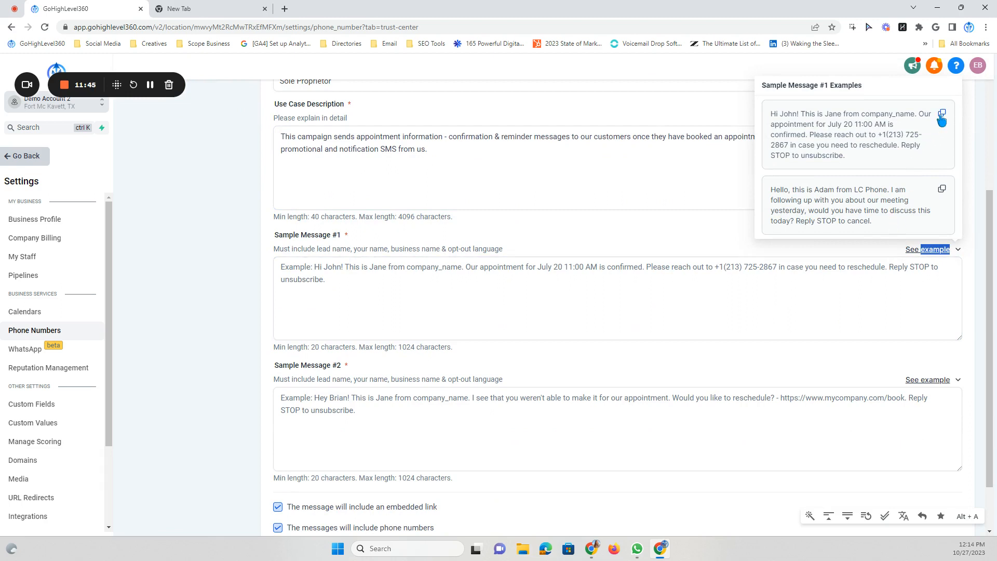
{"action": "left_click", "coordinate": [942, 192]}
{"action": "left_click", "coordinate": [383, 281]}
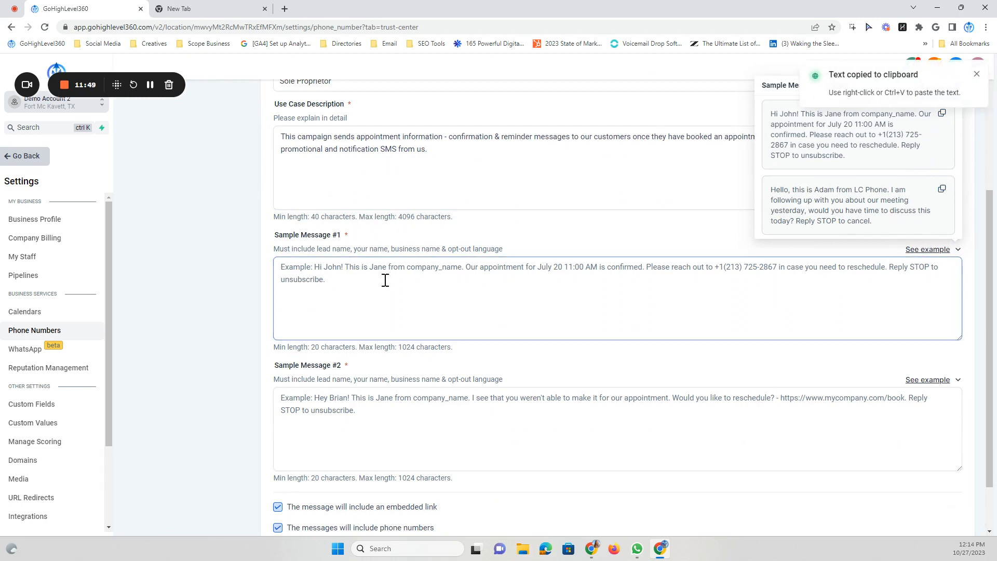
{"action": "right_click", "coordinate": [304, 269]}
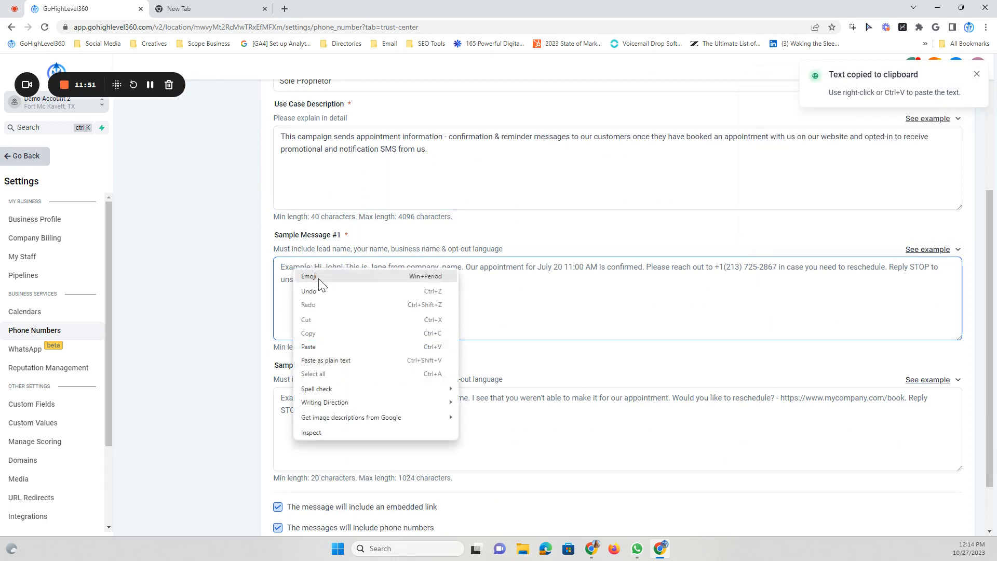
{"action": "left_click", "coordinate": [321, 346]}
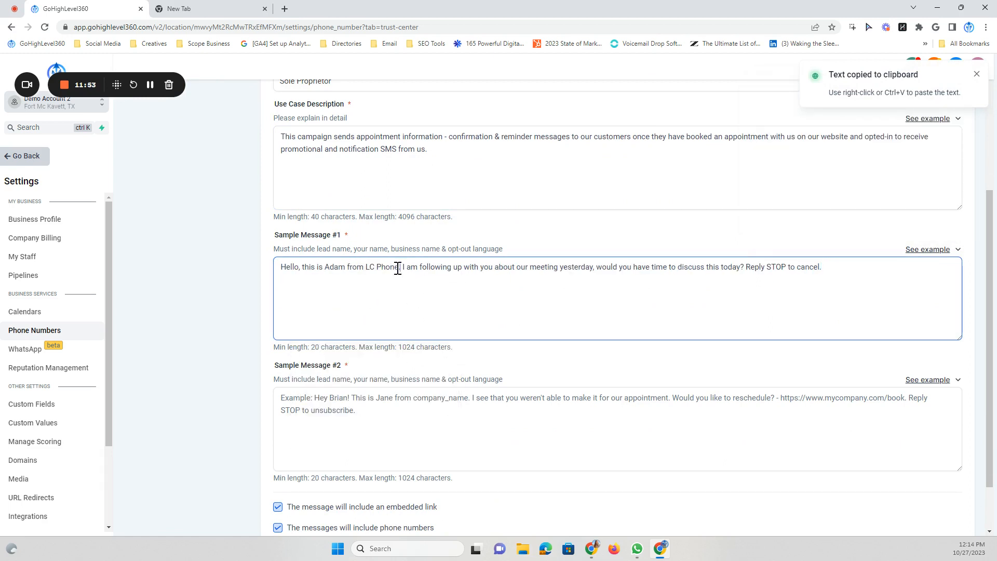
Replace the greeting with one from GoHighLevel360 and put 'Reply STOP to Unsubscribe' on its own line
{"action": "left_click_drag", "start_coordinate": [400, 267], "coordinate": [273, 269]}
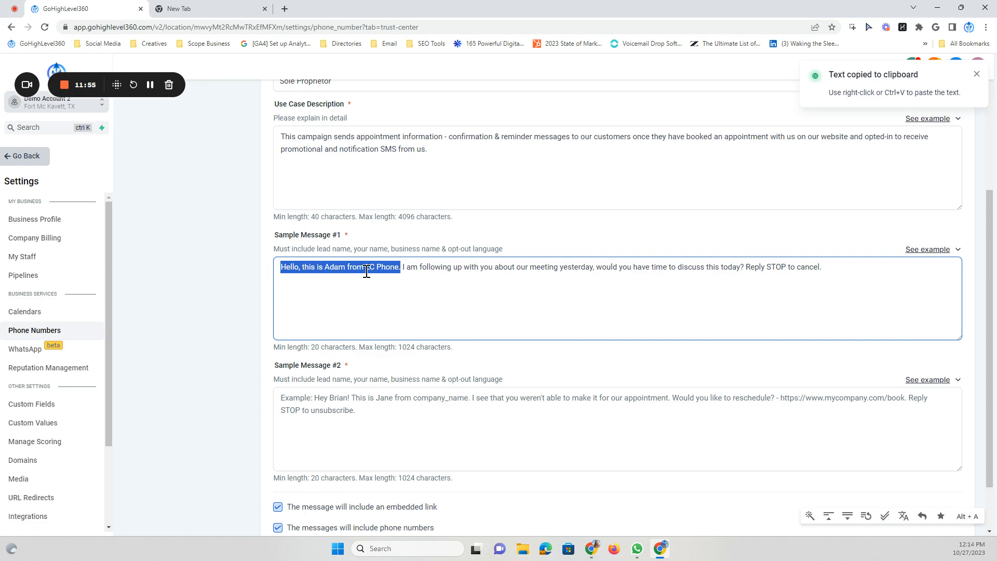
{"action": "key", "text": "BackSpace"}
{"action": "type", "text": "Hey"}
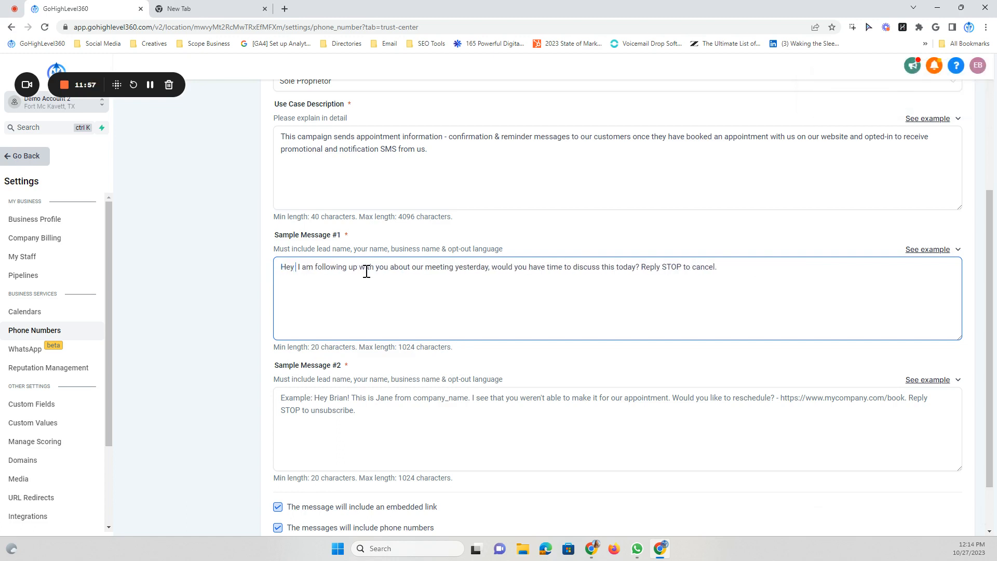
{"action": "type", "text": " Jane, this is"}
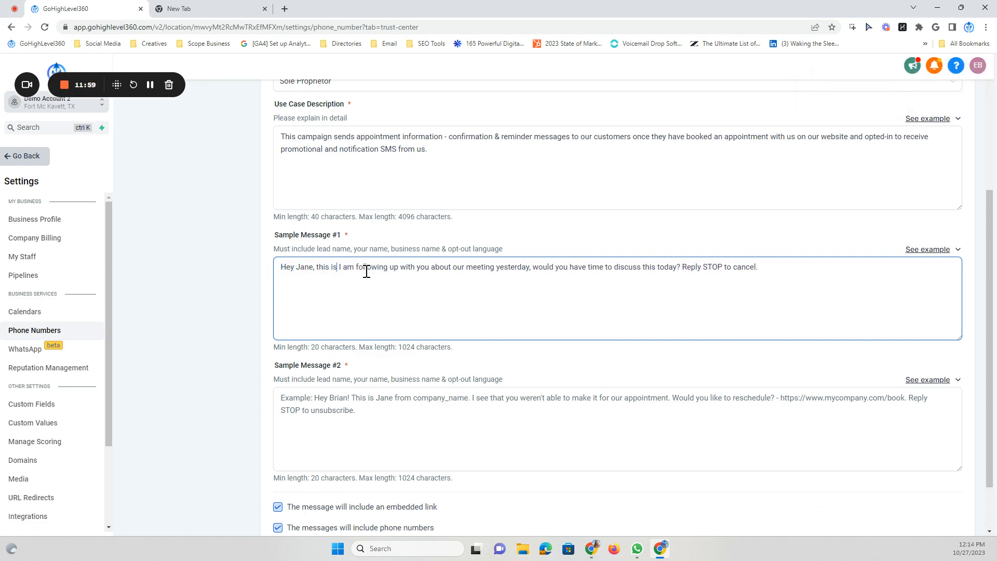
{"action": "type", "text": " Emily wi"}
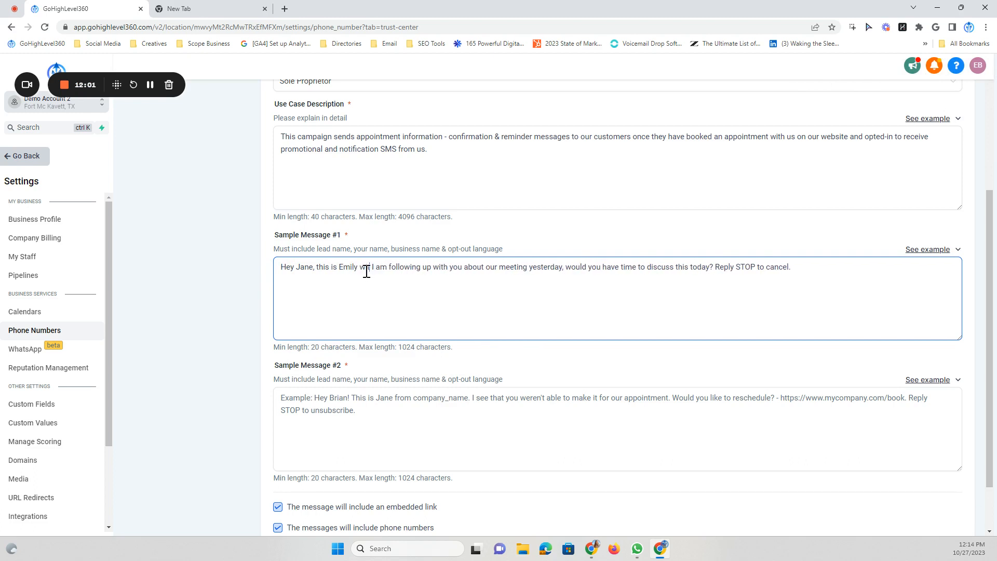
{"action": "type", "text": "th GoHighL"}
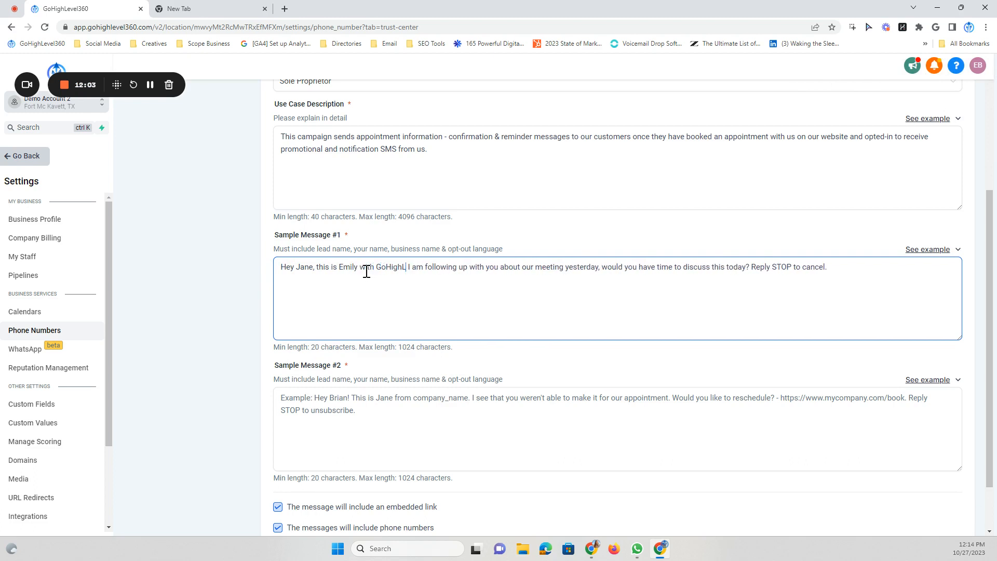
{"action": "type", "text": "evel36"}
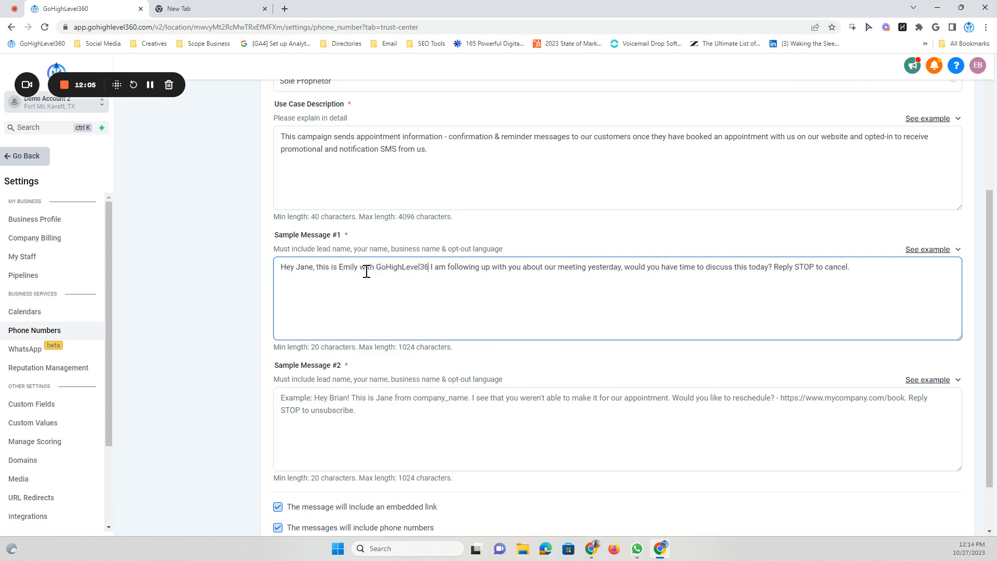
{"action": "type", "text": "0."}
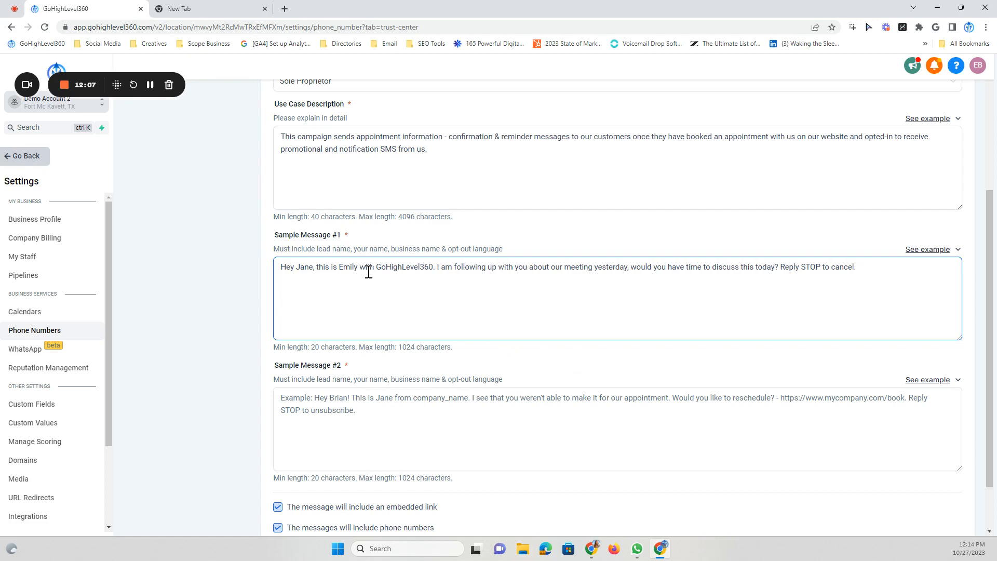
{"action": "left_click", "coordinate": [779, 267]}
{"action": "key", "text": "Return"}
{"action": "key", "text": "Return"}
{"action": "left_click_drag", "start_coordinate": [382, 294], "coordinate": [333, 289]}
{"action": "type", "text": "uns"}
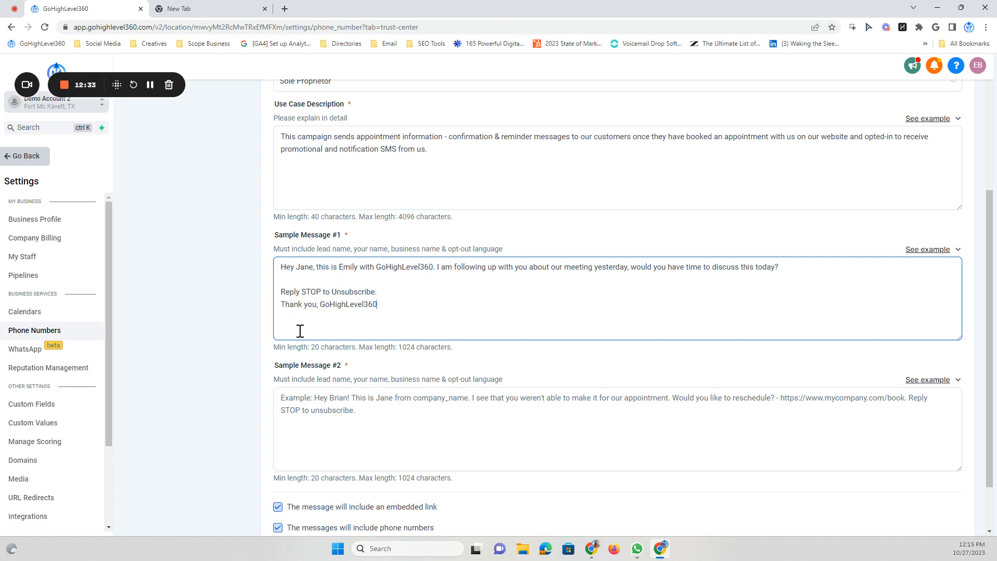
{"action": "scroll", "coordinate": [383, 312], "scroll_direction": "up", "scroll_amount": 1}
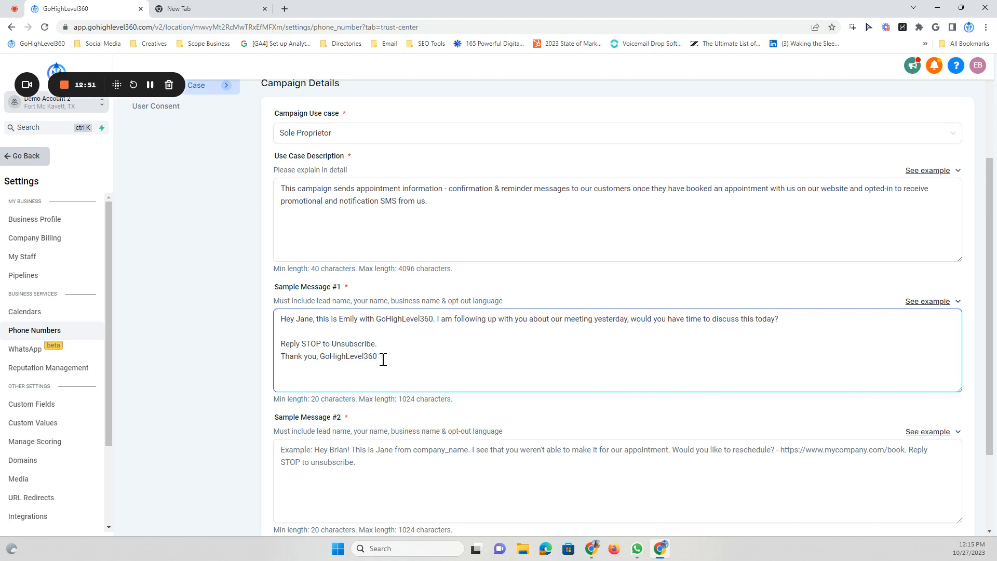
Paste the second clinic-confirmation example into Sample Message #2
{"action": "scroll", "coordinate": [384, 360], "scroll_direction": "down", "scroll_amount": 2}
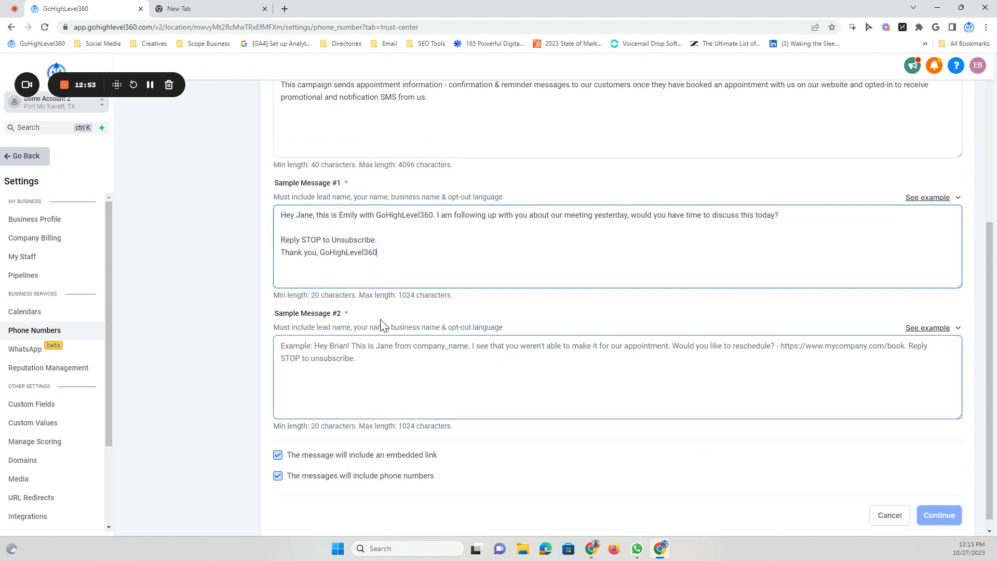
{"action": "left_click_drag", "start_coordinate": [388, 256], "coordinate": [280, 254]}
{"action": "left_click", "coordinate": [397, 254]}
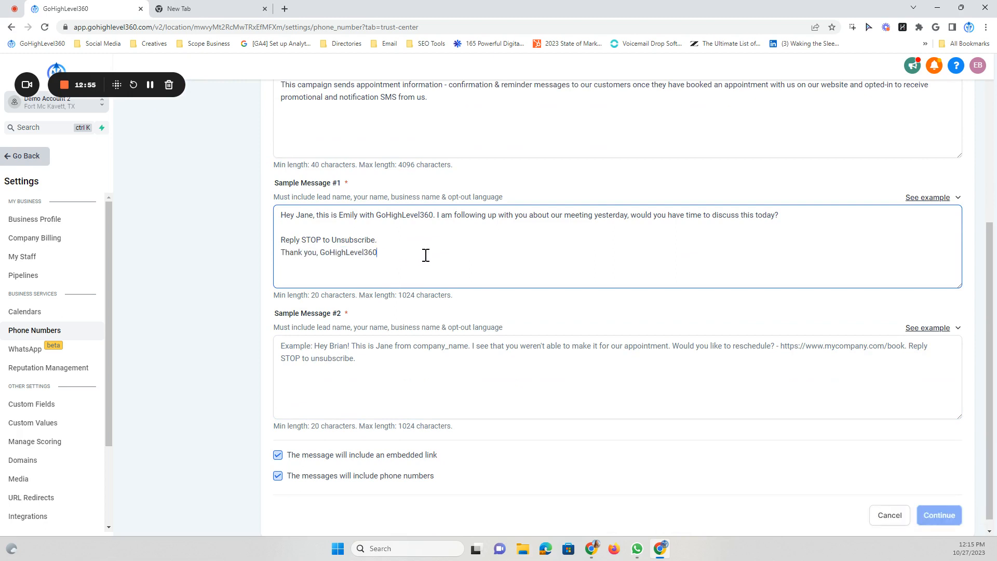
{"action": "left_click_drag", "start_coordinate": [382, 254], "coordinate": [280, 254]}
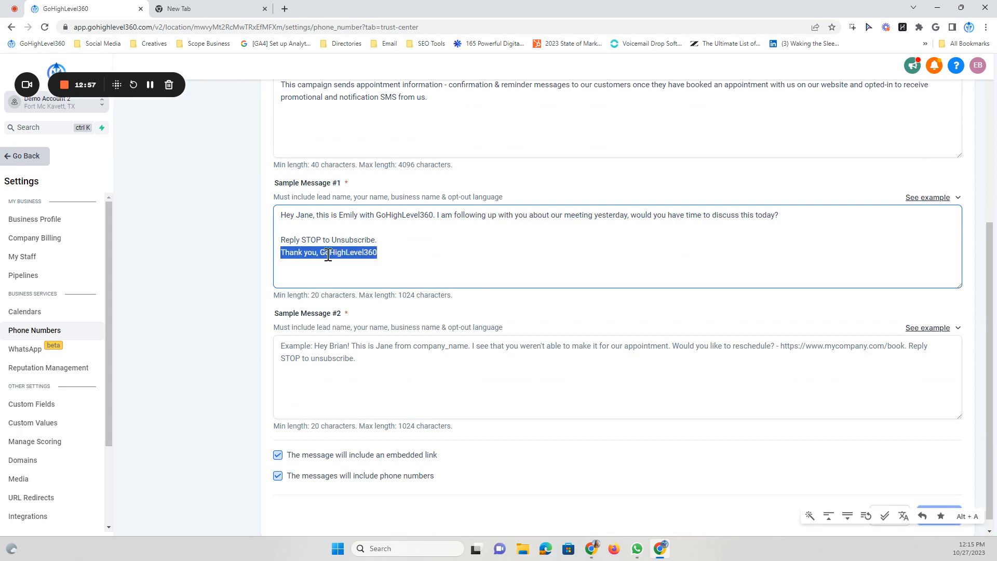
{"action": "left_click", "coordinate": [400, 257]}
{"action": "scroll", "coordinate": [376, 247], "scroll_direction": "down", "scroll_amount": 1}
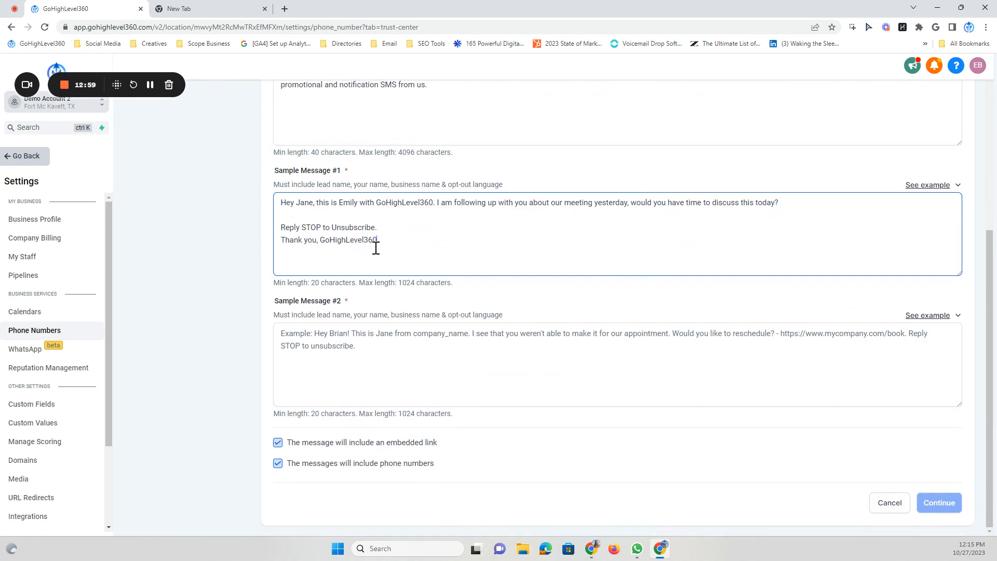
{"action": "left_click", "coordinate": [357, 337]}
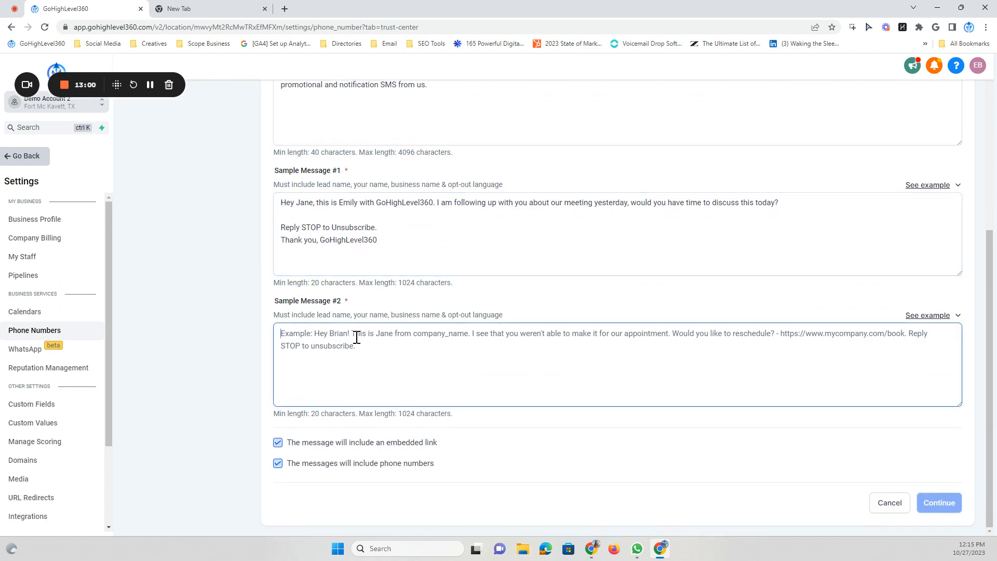
{"action": "left_click", "coordinate": [926, 318]}
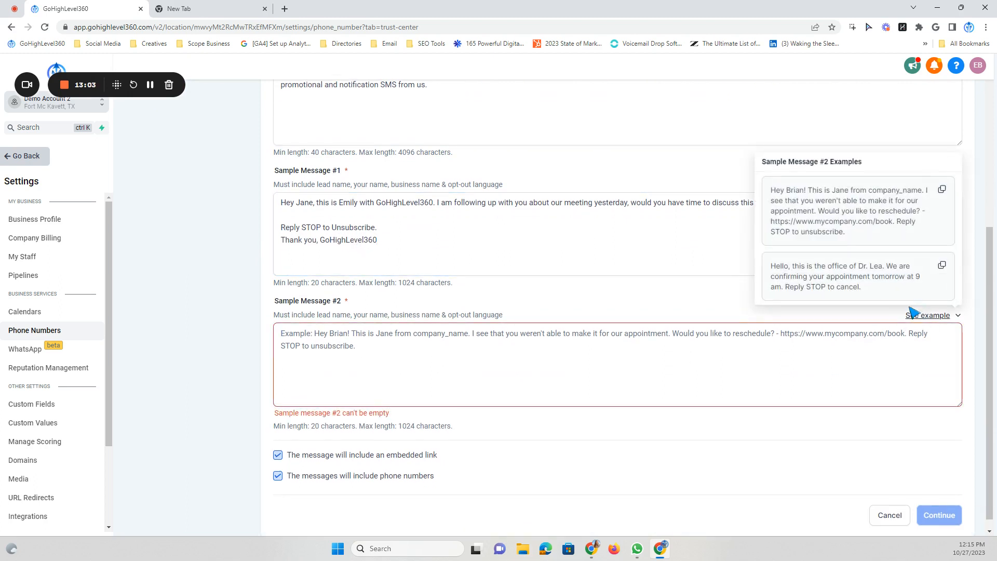
{"action": "left_click", "coordinate": [942, 266]}
{"action": "left_click", "coordinate": [296, 335]}
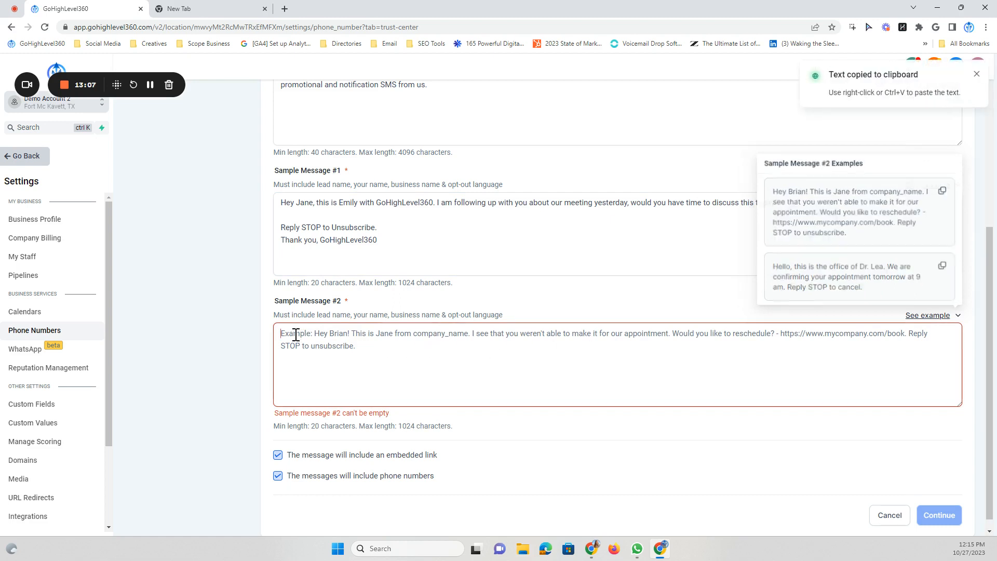
{"action": "right_click", "coordinate": [295, 335]}
{"action": "left_click", "coordinate": [316, 411]}
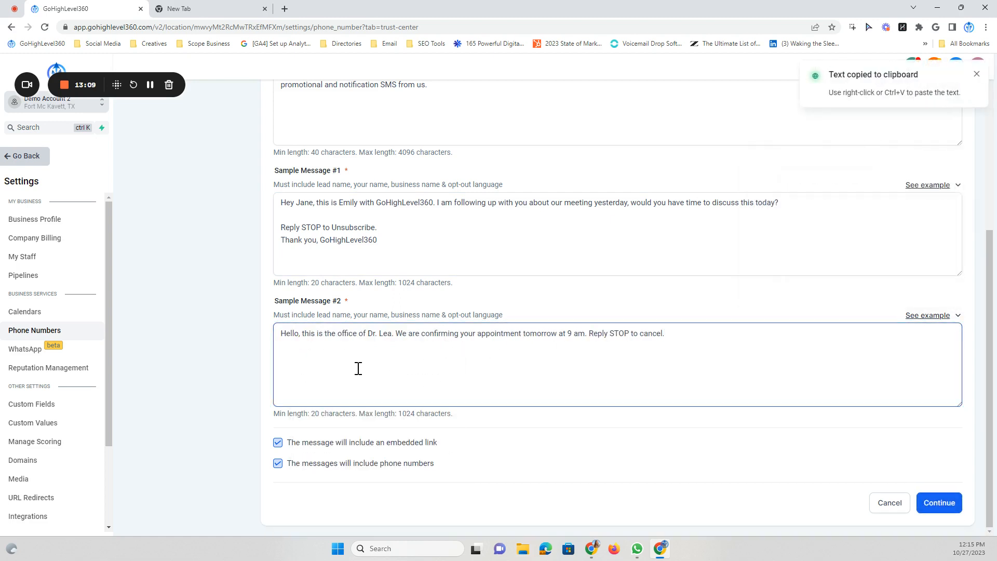
Replace Sample Message #2's opening sentence with the greeting copied from Sample Message #1
{"action": "left_click", "coordinate": [436, 202]}
{"action": "left_click_drag", "start_coordinate": [435, 202], "coordinate": [281, 202]}
{"action": "right_click", "coordinate": [289, 204]}
{"action": "left_click", "coordinate": [310, 237]}
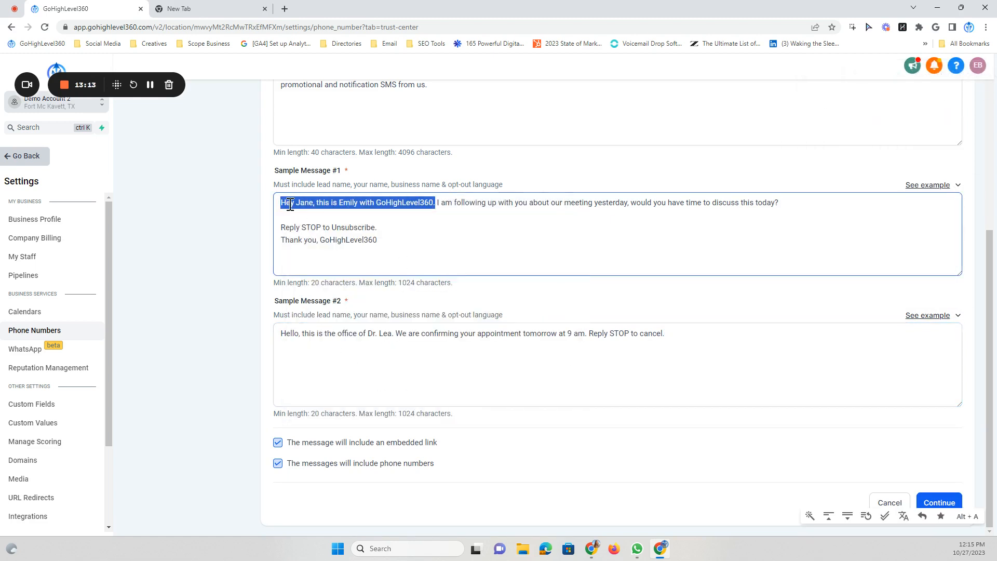
{"action": "left_click", "coordinate": [283, 202]}
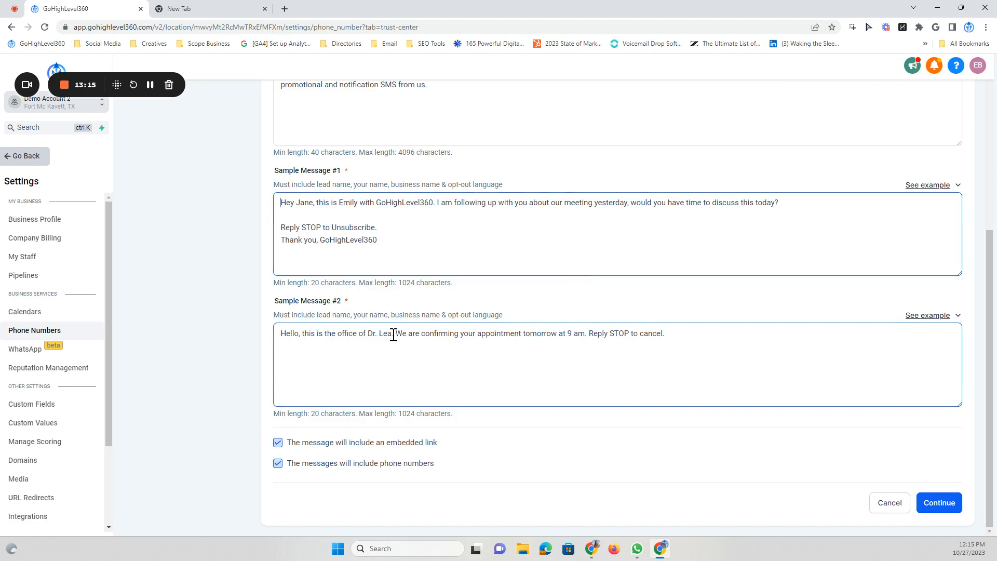
{"action": "left_click_drag", "start_coordinate": [394, 335], "coordinate": [280, 334]}
{"action": "right_click", "coordinate": [294, 337]}
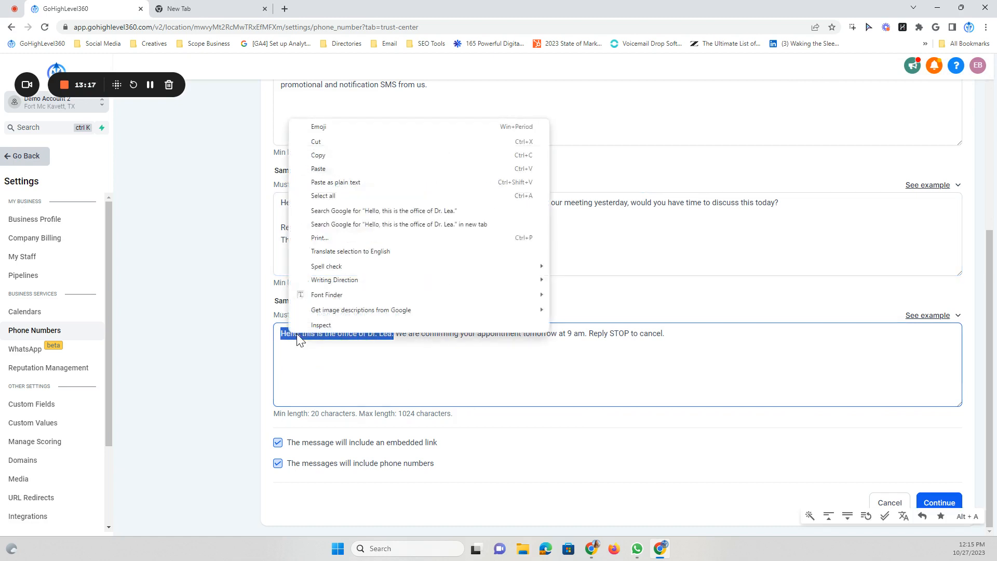
{"action": "left_click", "coordinate": [318, 169]}
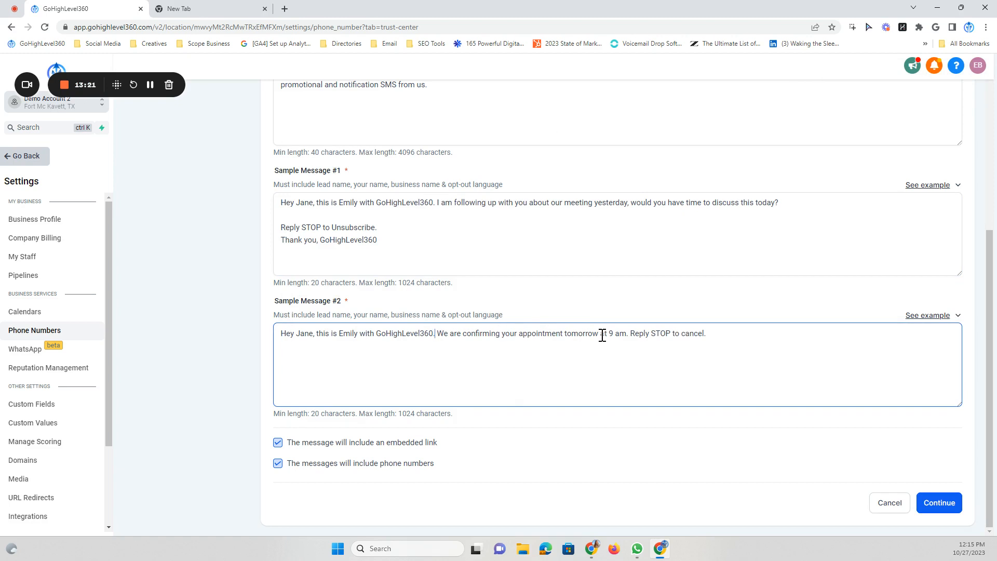
Move Sample Message #2's Reply sentence onto its own line
{"action": "left_click_drag", "start_coordinate": [601, 335], "coordinate": [568, 335]}
{"action": "left_click", "coordinate": [629, 335]}
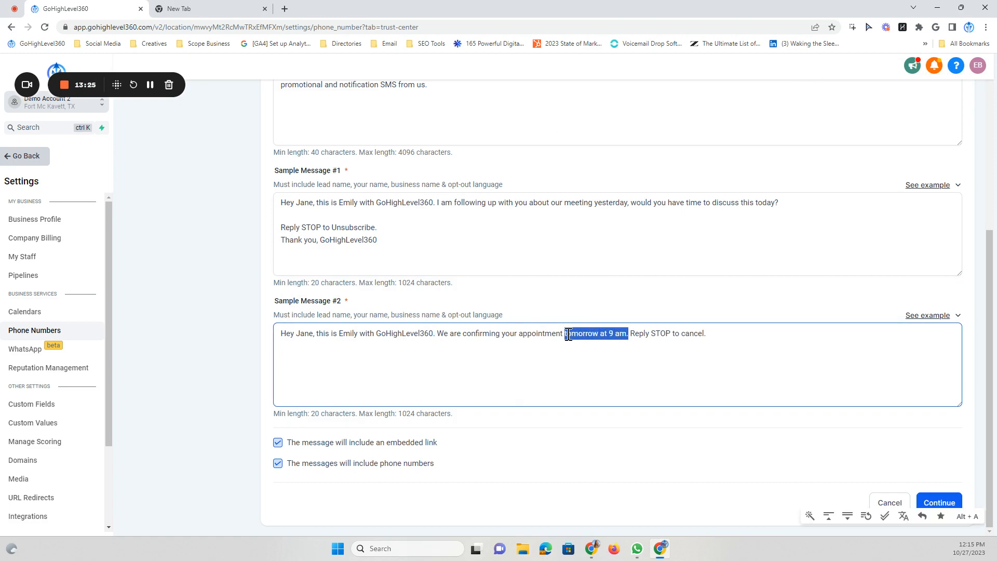
{"action": "left_click", "coordinate": [569, 335]}
{"action": "left_click", "coordinate": [631, 335]}
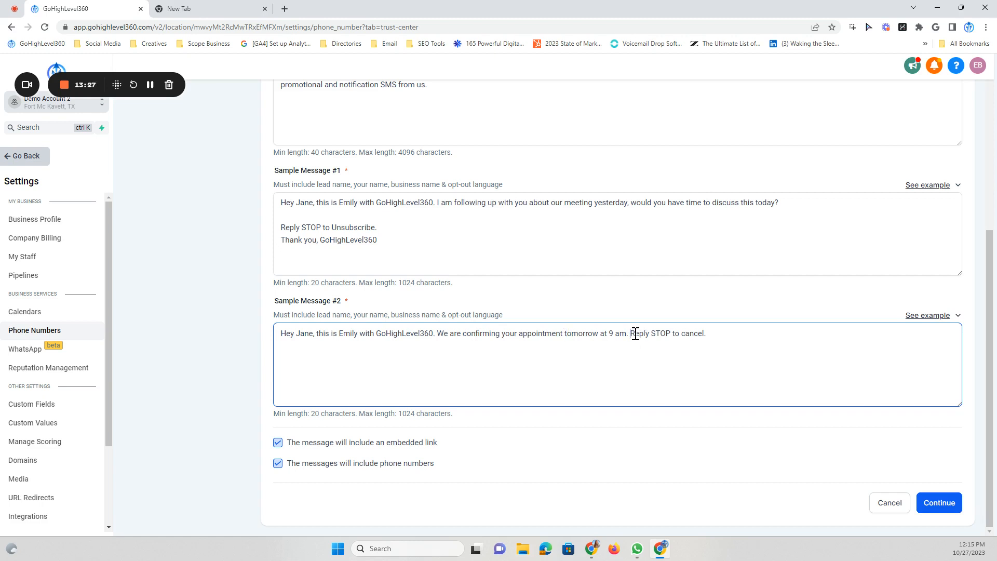
{"action": "key", "text": "Return"}
{"action": "key", "text": "Return"}
Replace 'Reply STOP to cancel' with Sample Message #1's Unsubscribe and sign-off lines
{"action": "left_click_drag", "start_coordinate": [356, 358], "coordinate": [341, 358]}
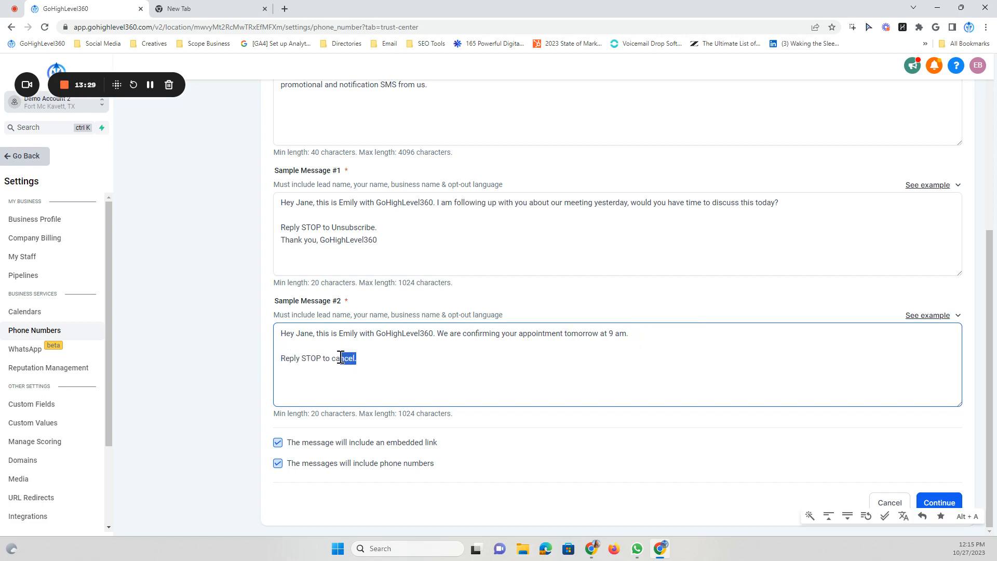
{"action": "left_click_drag", "start_coordinate": [381, 240], "coordinate": [314, 240]}
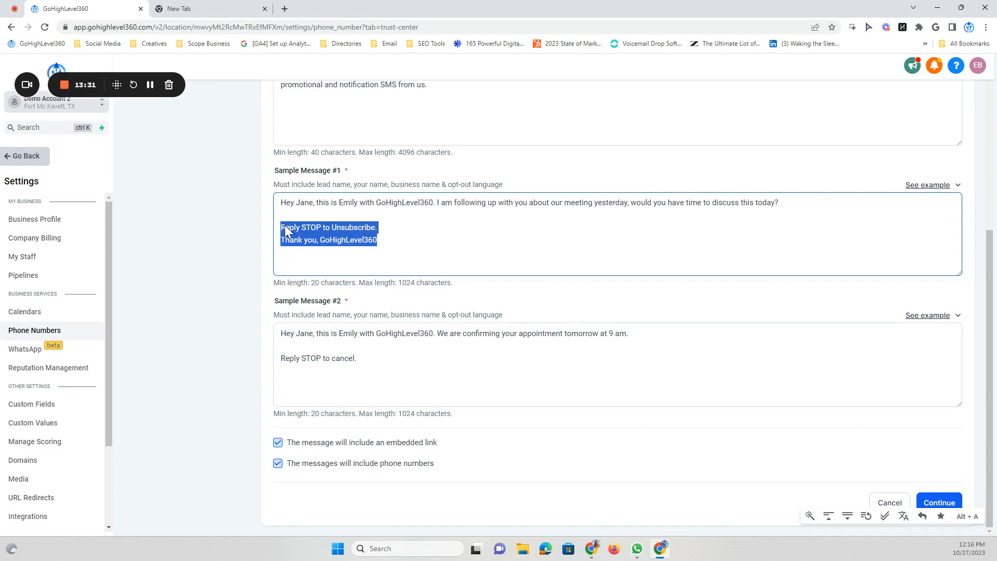
{"action": "right_click", "coordinate": [289, 227]}
{"action": "left_click", "coordinate": [325, 270]}
{"action": "left_click_drag", "start_coordinate": [356, 359], "coordinate": [280, 360]}
{"action": "right_click", "coordinate": [284, 360]}
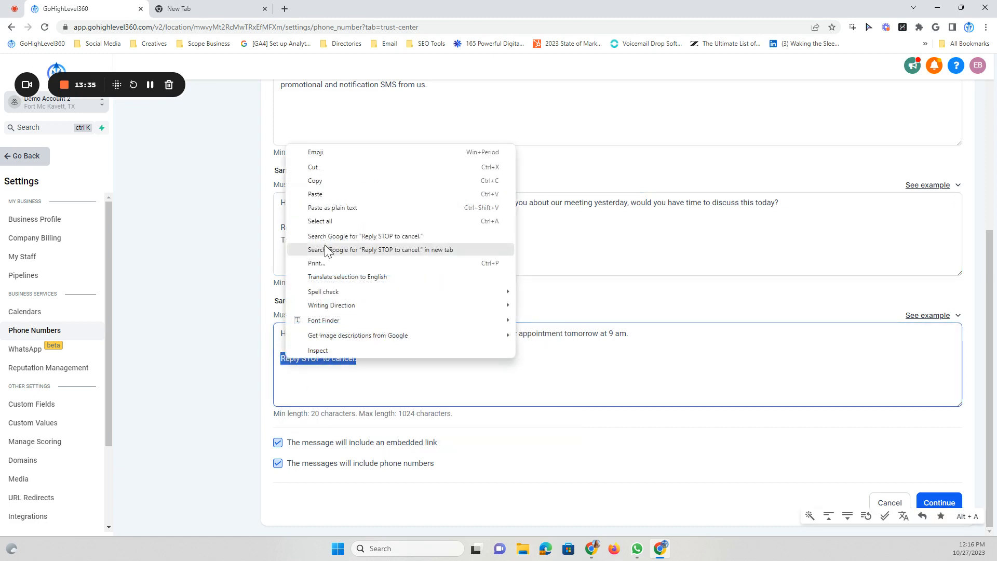
{"action": "left_click", "coordinate": [322, 194]}
{"action": "scroll", "coordinate": [377, 370], "scroll_direction": "up", "scroll_amount": 2}
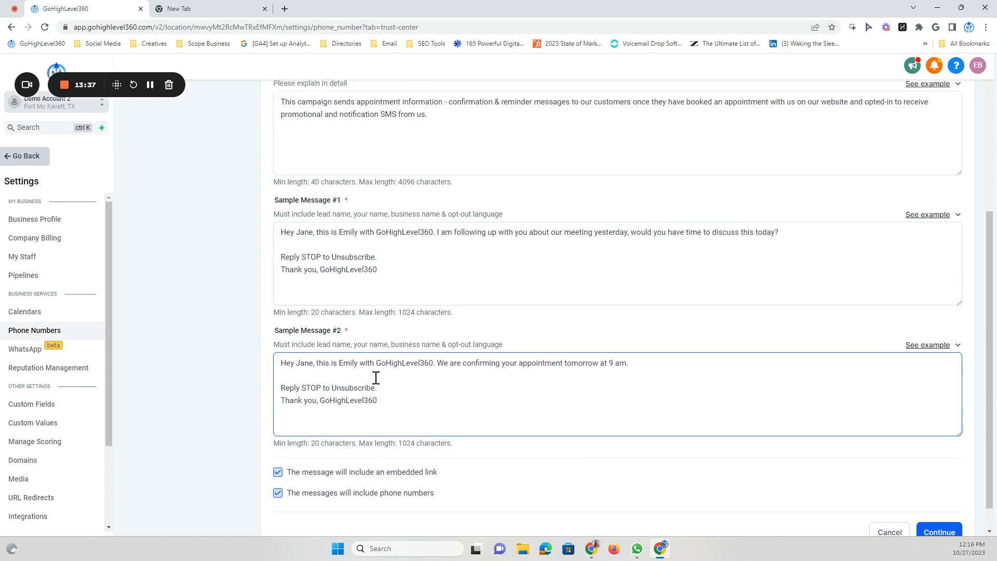
{"action": "scroll", "coordinate": [377, 373], "scroll_direction": "down", "scroll_amount": 2}
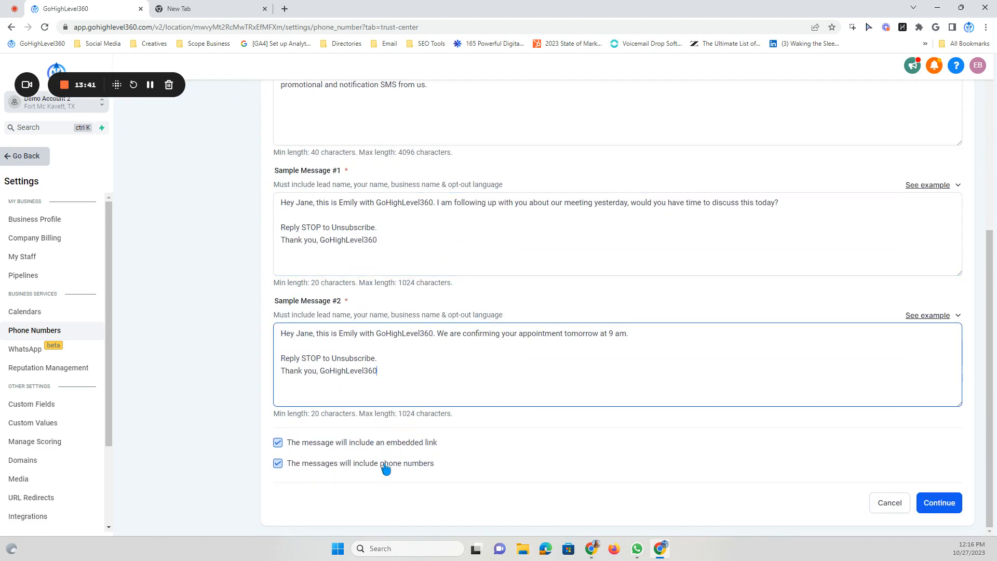
Toggle the embedded link and phone number checkboxes, leaving phone numbers unchecked
{"action": "left_click", "coordinate": [278, 442]}
{"action": "left_click", "coordinate": [278, 463]}
{"action": "left_click", "coordinate": [348, 470]}
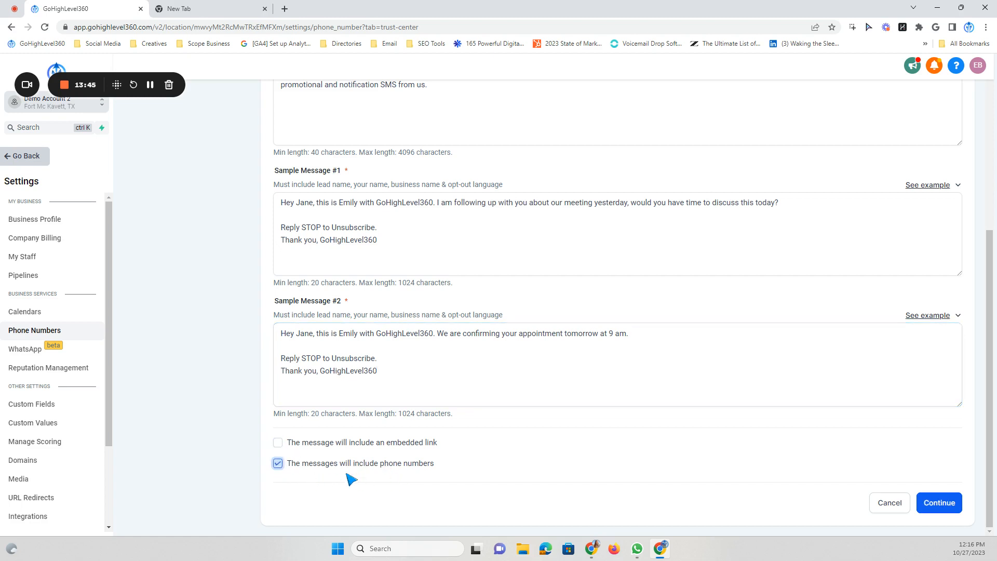
{"action": "left_click", "coordinate": [285, 463]}
{"action": "left_click", "coordinate": [859, 326]}
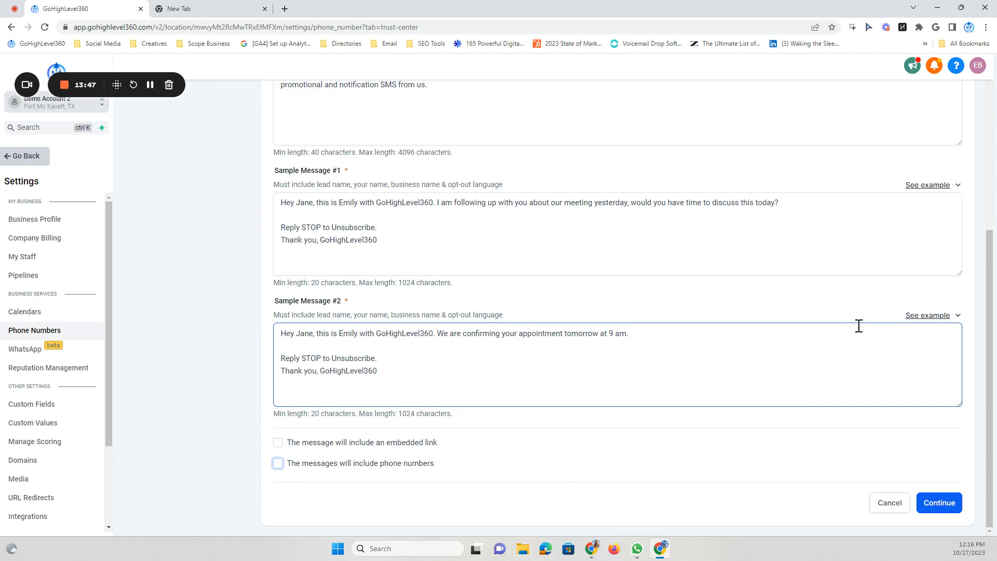
Review the example messages for Sample Message #1 and Sample Message #2
{"action": "left_click", "coordinate": [915, 186]}
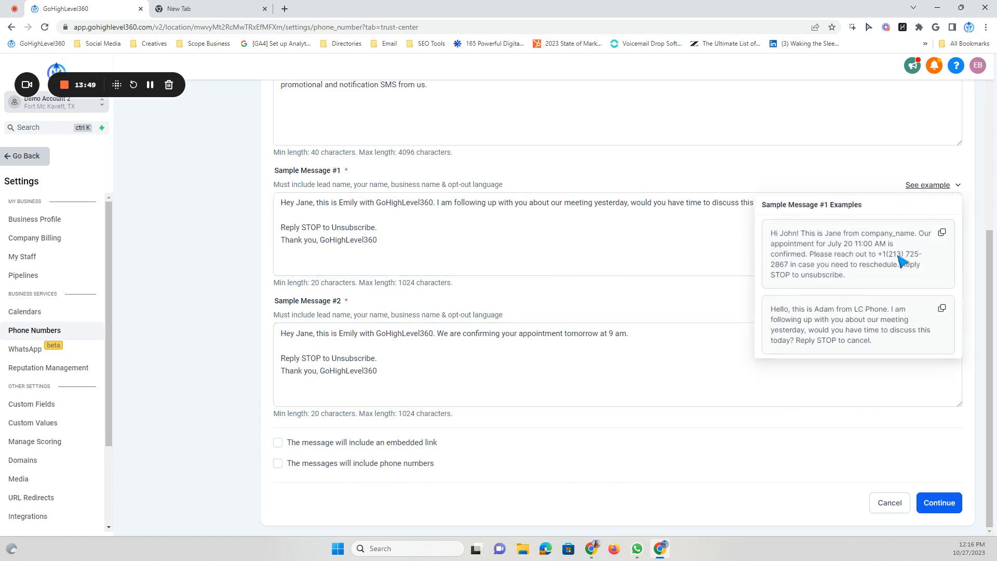
{"action": "left_click", "coordinate": [736, 229]}
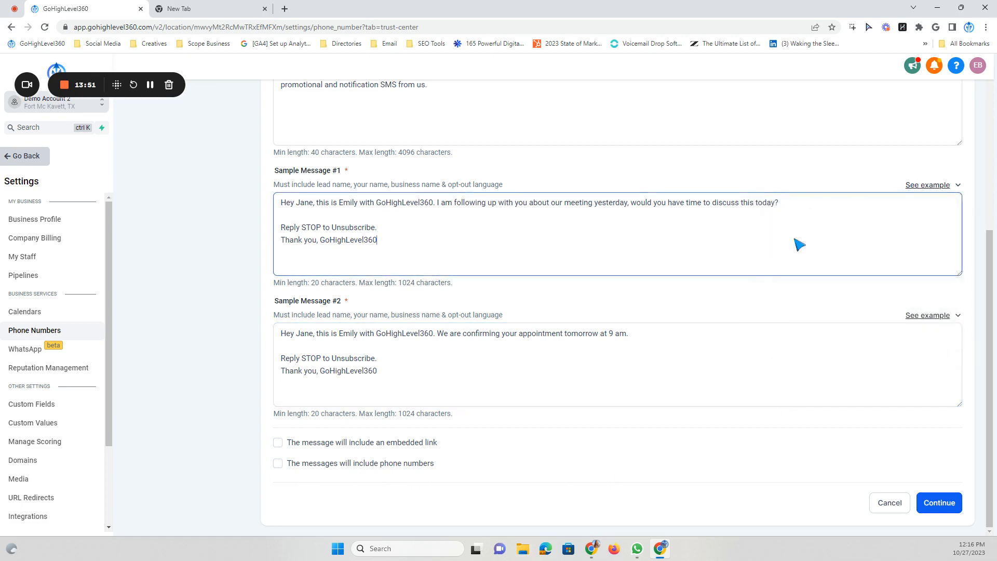
{"action": "left_click", "coordinate": [930, 316]}
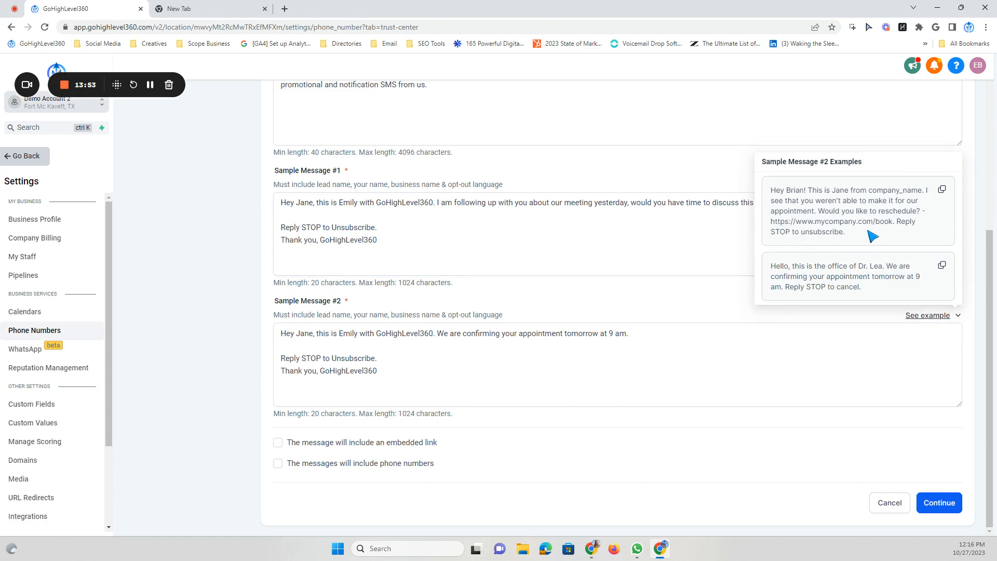
{"action": "left_click", "coordinate": [314, 387]}
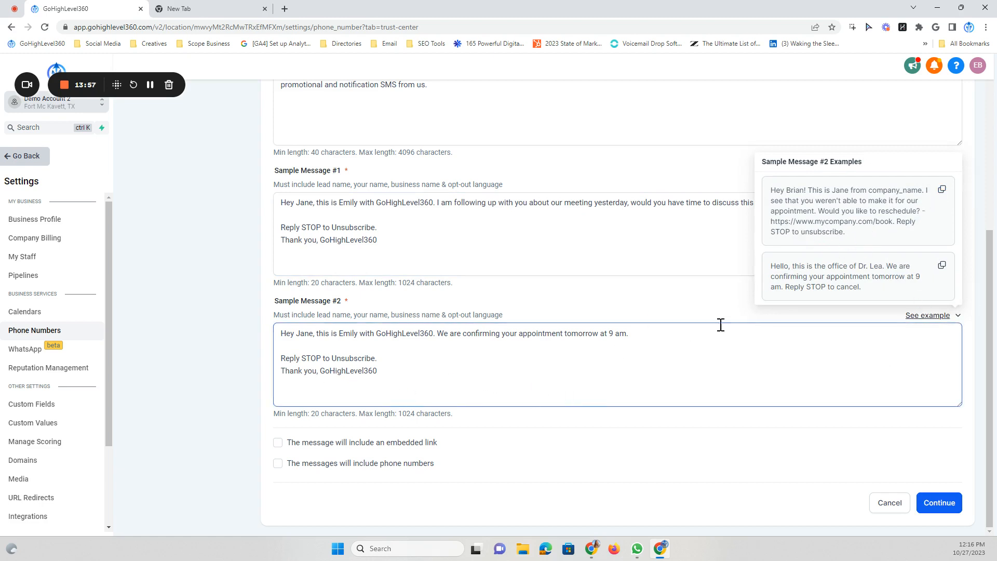
{"action": "left_click", "coordinate": [921, 148]}
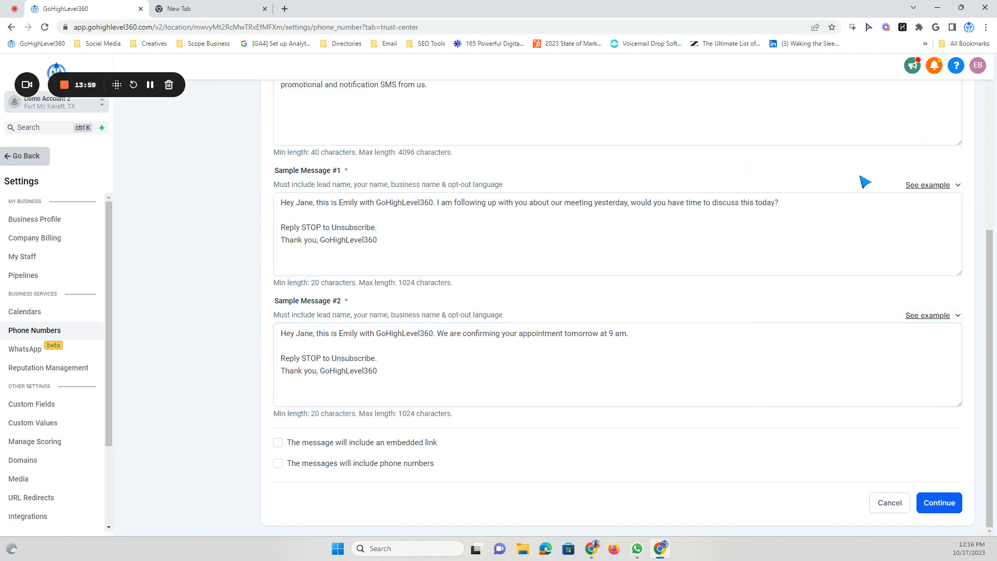
{"action": "left_click", "coordinate": [705, 250]}
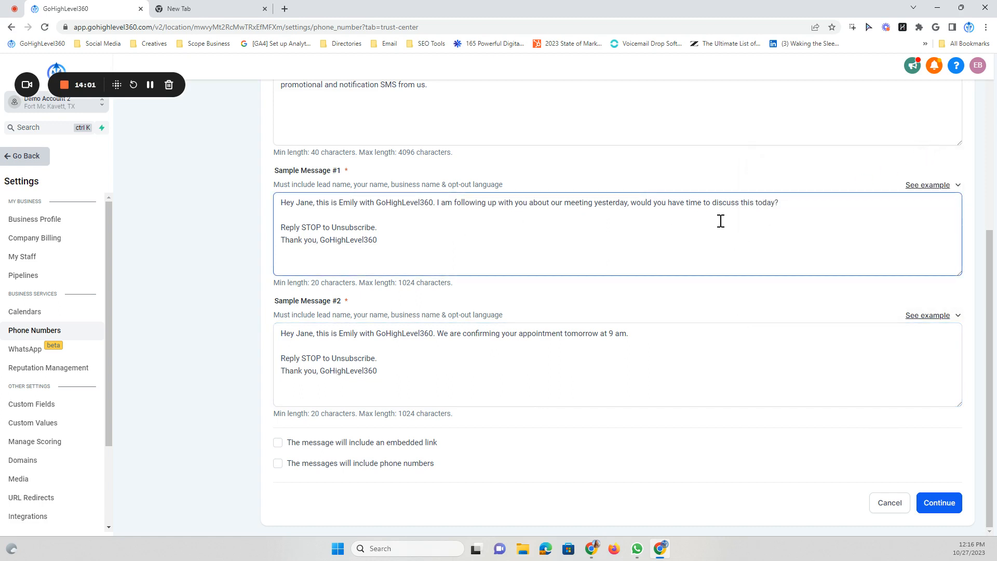
{"action": "left_click", "coordinate": [516, 346]}
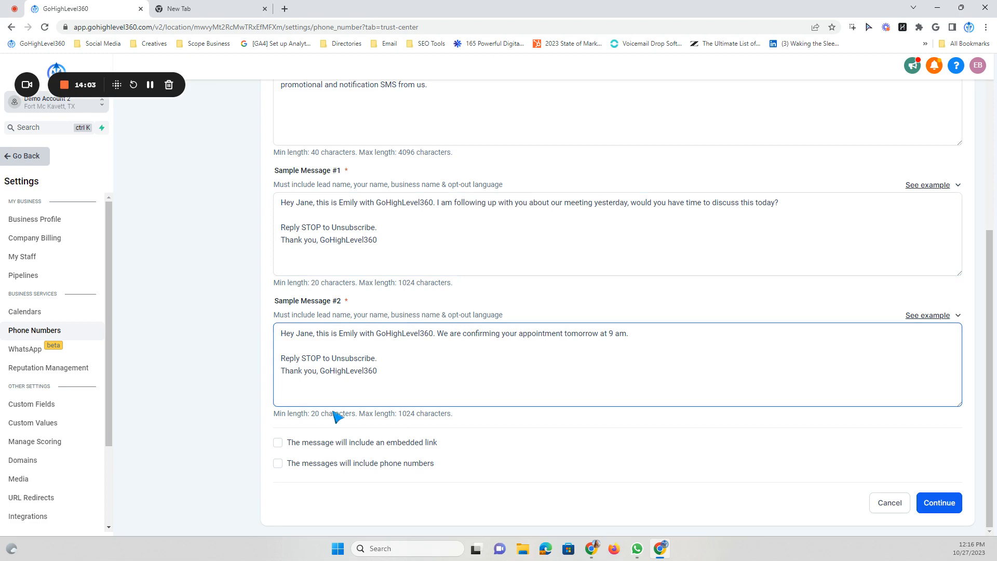
Recheck, then clear, both the embedded link and phone number options so neither is declared
{"action": "left_click", "coordinate": [278, 443]}
{"action": "left_click", "coordinate": [278, 463]}
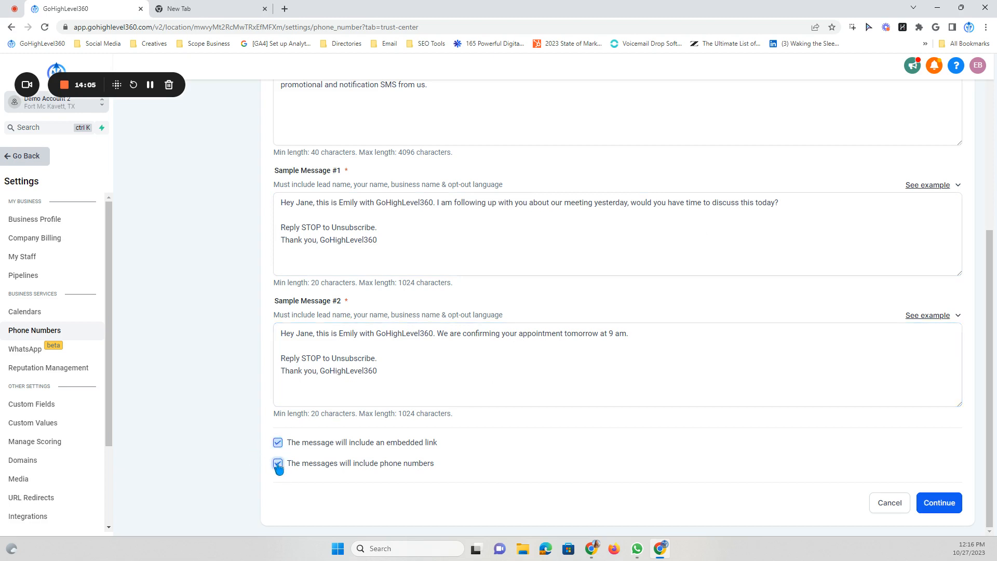
{"action": "left_click", "coordinate": [277, 464]}
{"action": "left_click", "coordinate": [278, 442]}
On the User Consent step, paste the example consent description into the consent box
{"action": "left_click", "coordinate": [940, 501]}
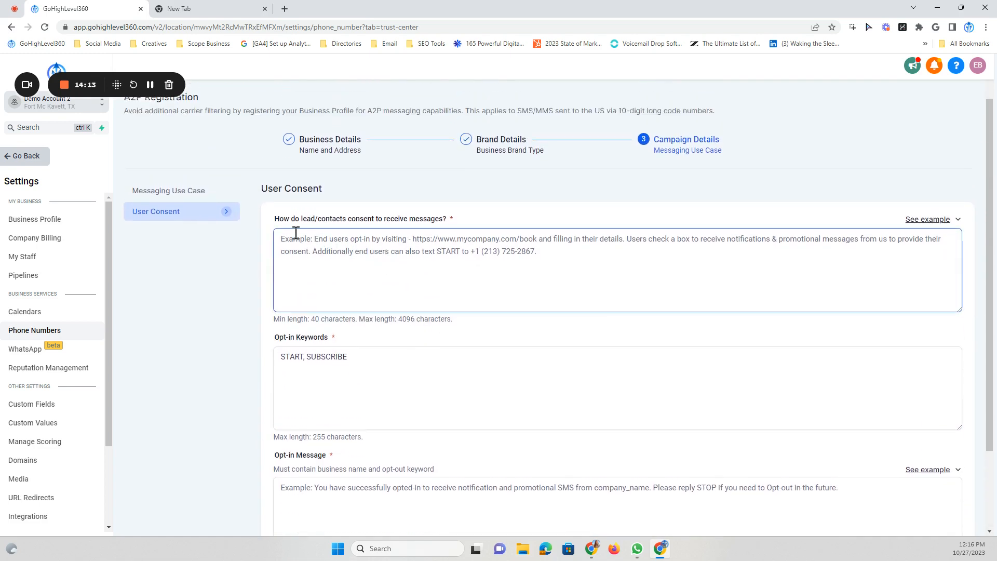
{"action": "left_click", "coordinate": [928, 220]}
{"action": "left_click", "coordinate": [943, 131]}
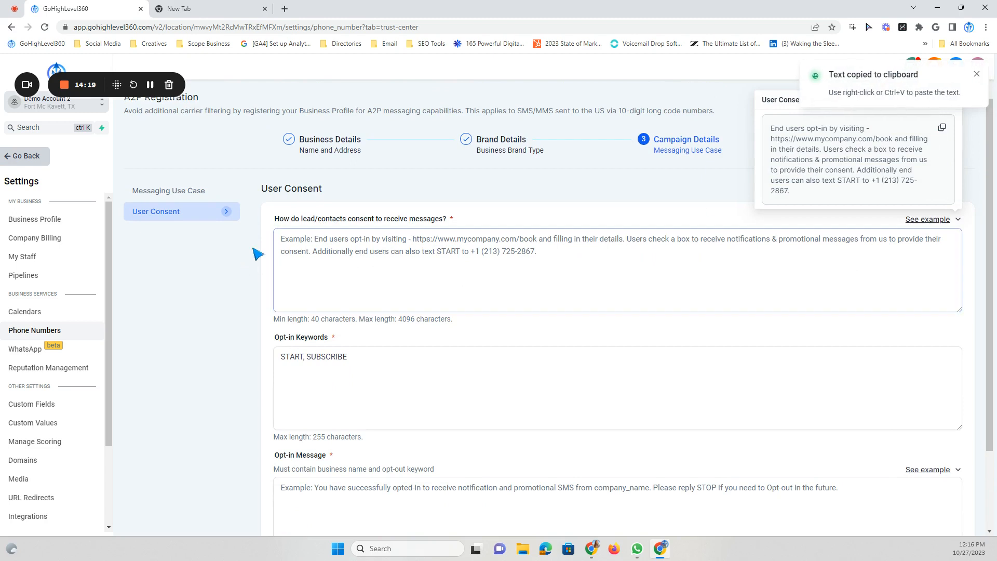
{"action": "right_click", "coordinate": [285, 242]}
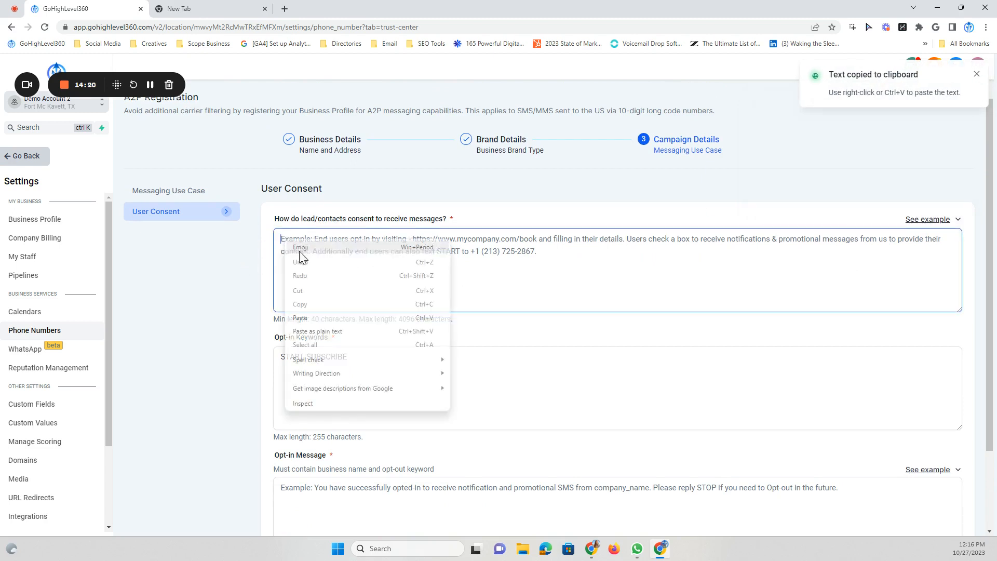
{"action": "left_click", "coordinate": [329, 318]}
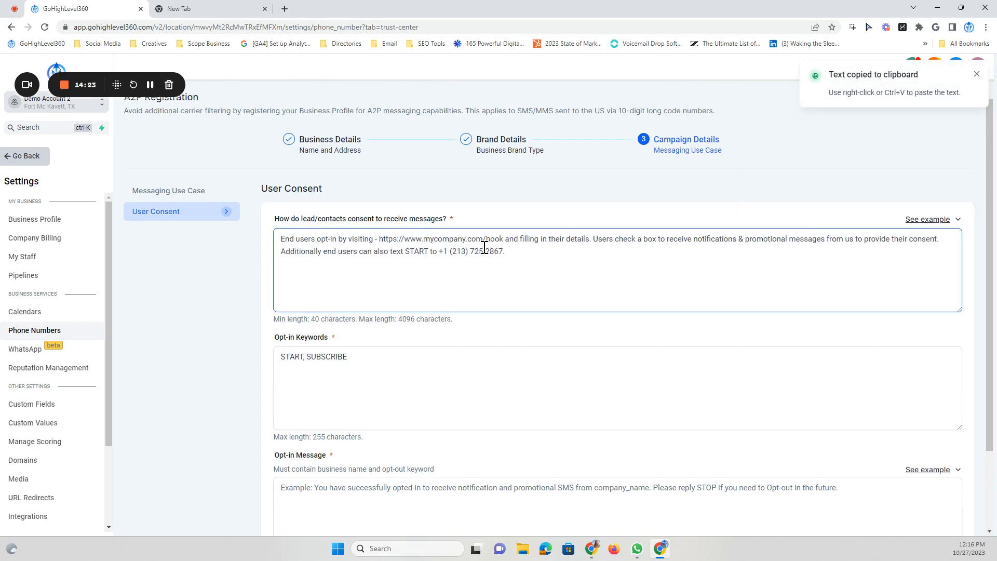
Change the consent URL to gohighlevel360.com/contact-us
{"action": "left_click_drag", "start_coordinate": [504, 240], "coordinate": [408, 238]}
{"action": "type", "text": "gohighle"}
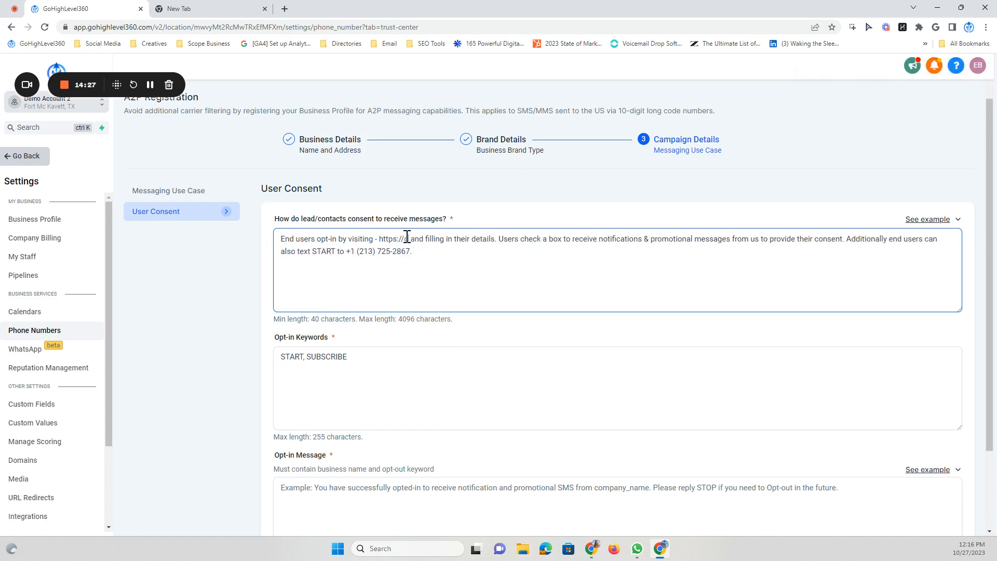
{"action": "type", "text": "vel360"}
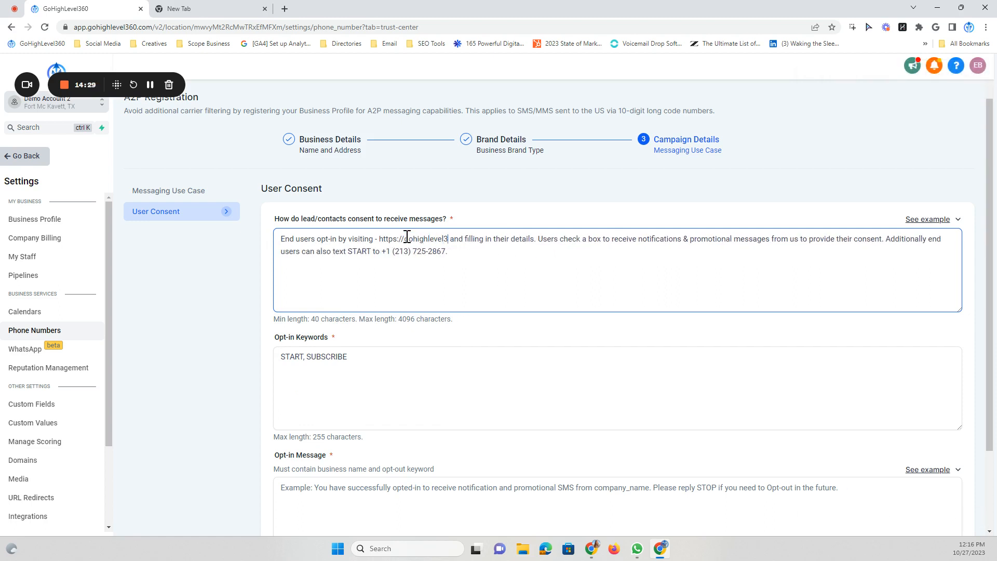
{"action": "type", "text": ".com"}
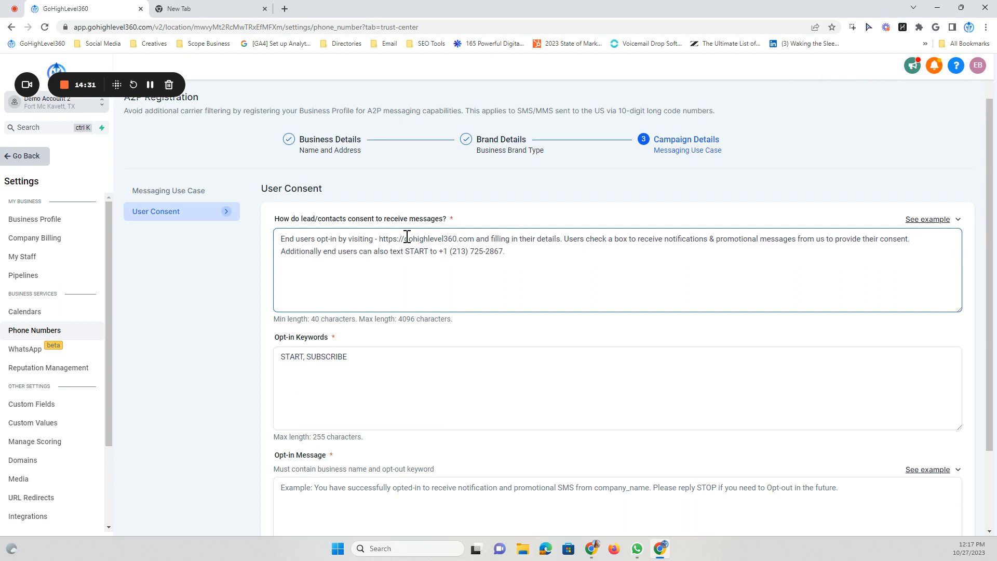
{"action": "type", "text": "/home"}
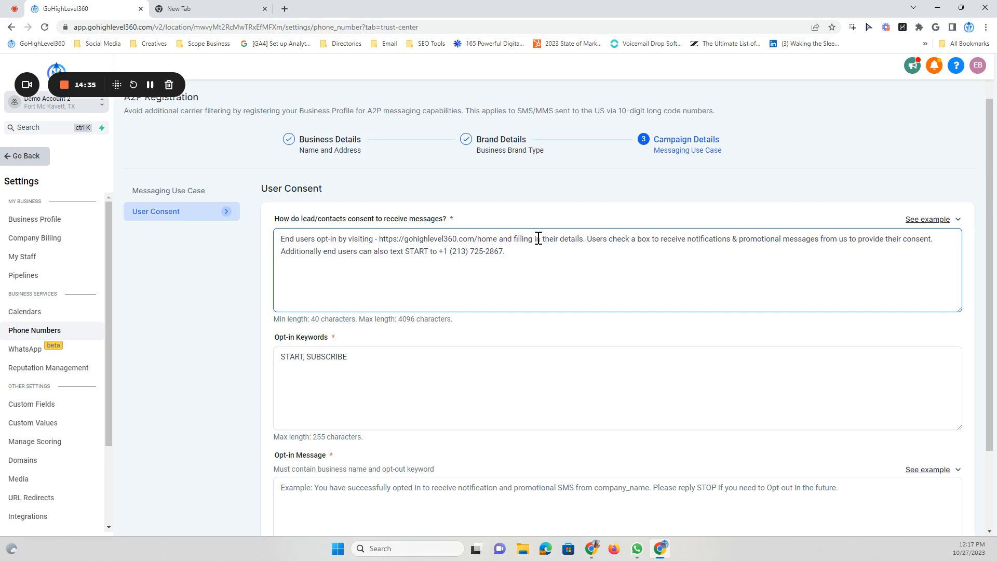
{"action": "left_click_drag", "start_coordinate": [497, 239], "coordinate": [477, 239]}
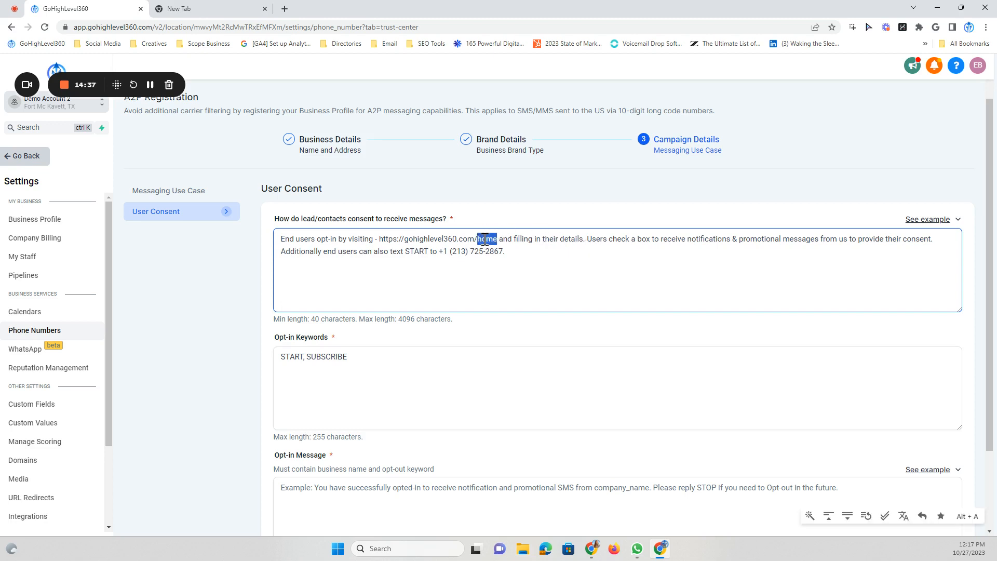
{"action": "type", "text": "contact"}
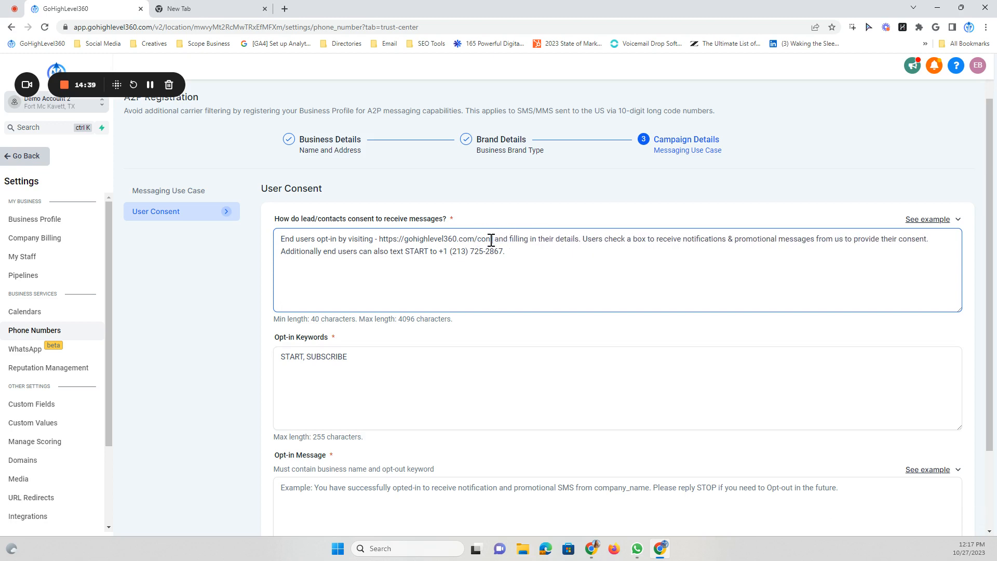
{"action": "type", "text": "-us"}
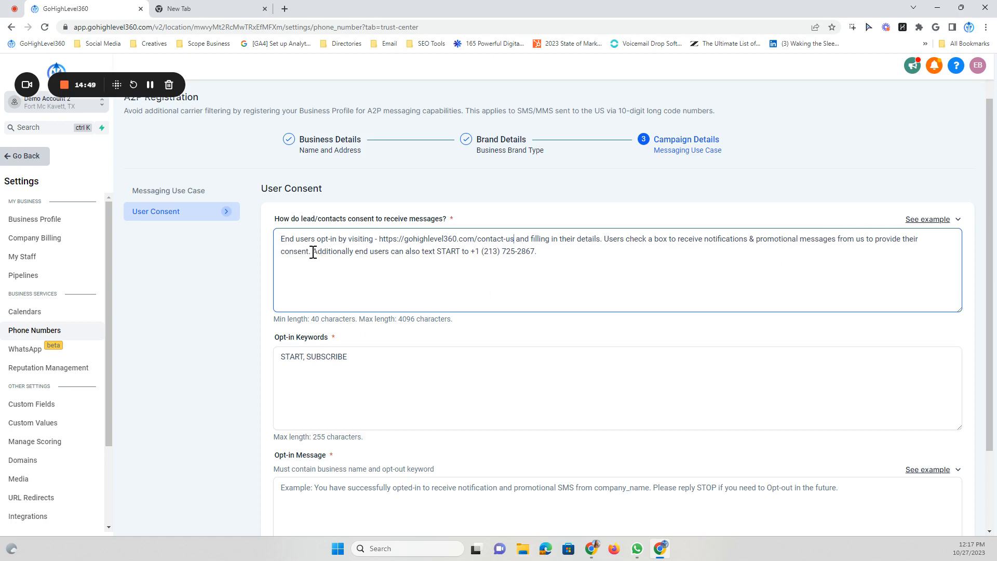
Delete the 'Additionally end users can also text START…' sentence from the consent text
{"action": "left_click_drag", "start_coordinate": [313, 253], "coordinate": [468, 252]}
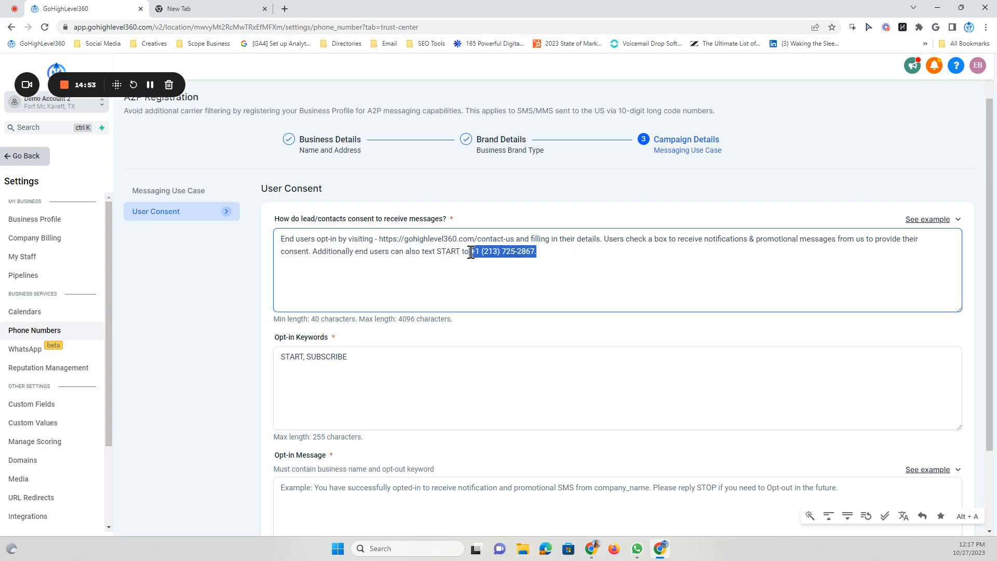
{"action": "left_click", "coordinate": [545, 251]}
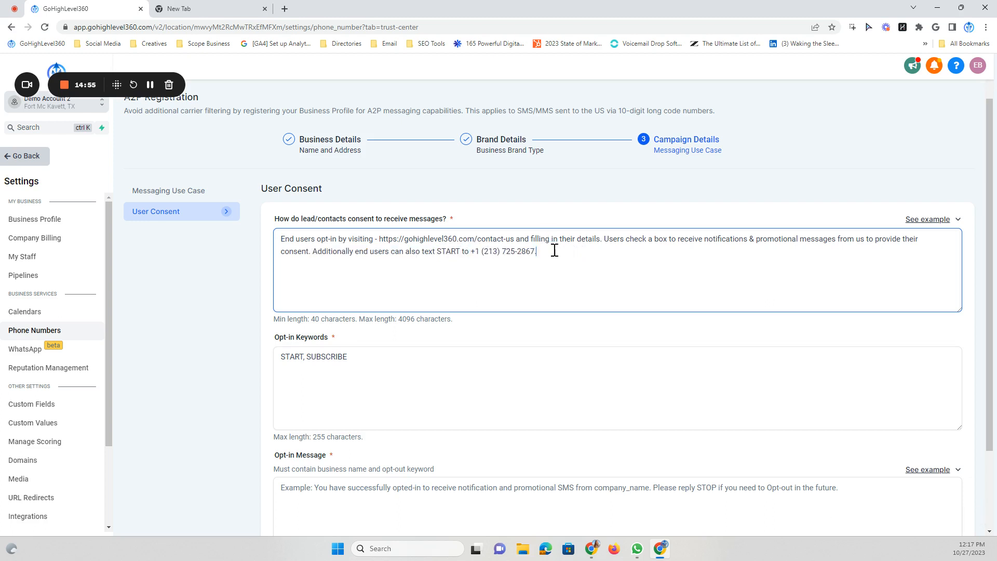
{"action": "left_click_drag", "start_coordinate": [540, 251], "coordinate": [474, 255]}
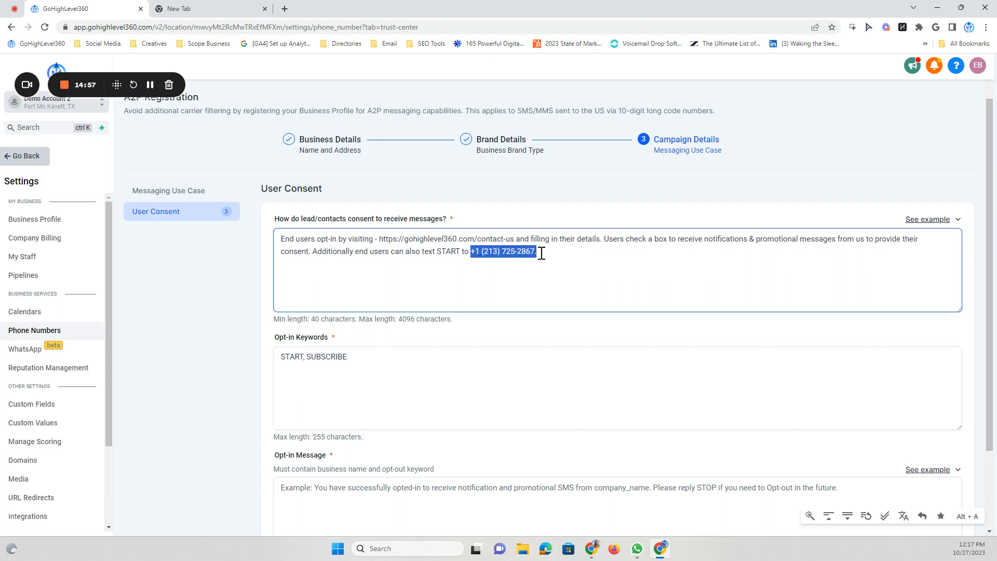
{"action": "left_click", "coordinate": [545, 253]}
{"action": "left_click_drag", "start_coordinate": [543, 254], "coordinate": [474, 257]}
{"action": "left_click", "coordinate": [543, 251]}
{"action": "left_click_drag", "start_coordinate": [541, 252], "coordinate": [314, 252]}
{"action": "key", "text": "BackSpace"}
{"action": "scroll", "coordinate": [330, 252], "scroll_direction": "down", "scroll_amount": 1}
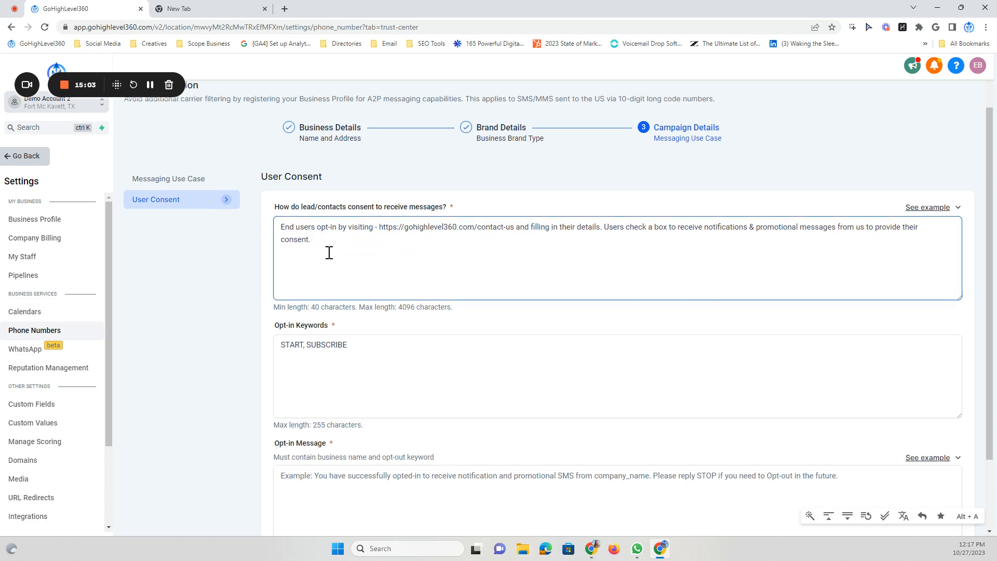
{"action": "left_click", "coordinate": [327, 316]}
{"action": "scroll", "coordinate": [329, 318], "scroll_direction": "down", "scroll_amount": 1}
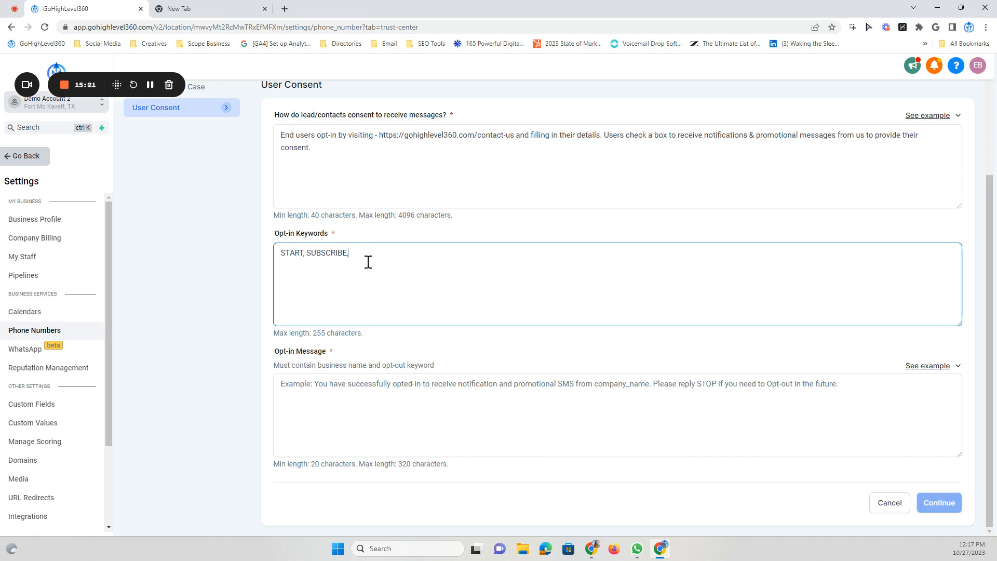
Paste the example opt-in message into the Opt-in Message field
{"action": "left_click", "coordinate": [310, 382]}
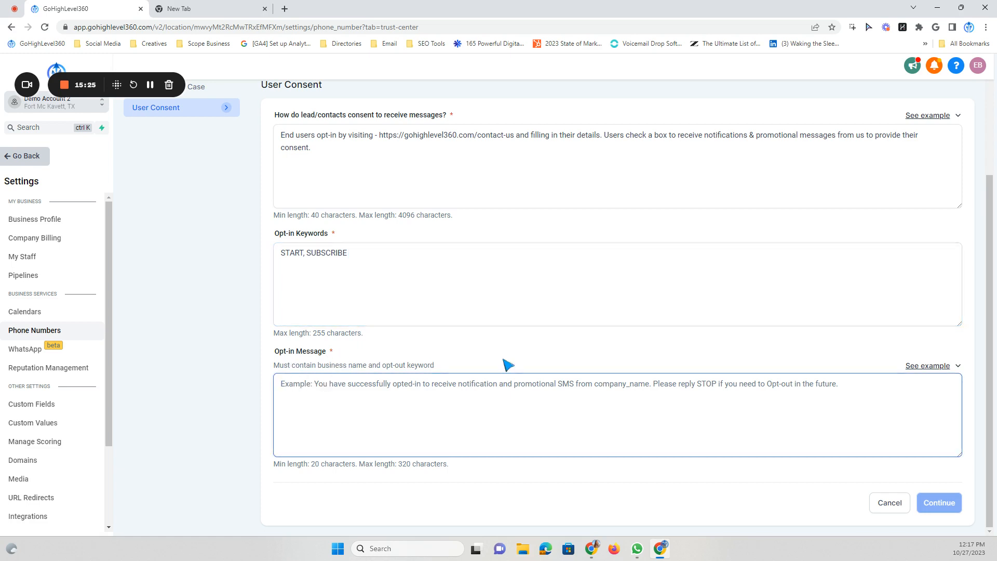
{"action": "left_click", "coordinate": [932, 368]}
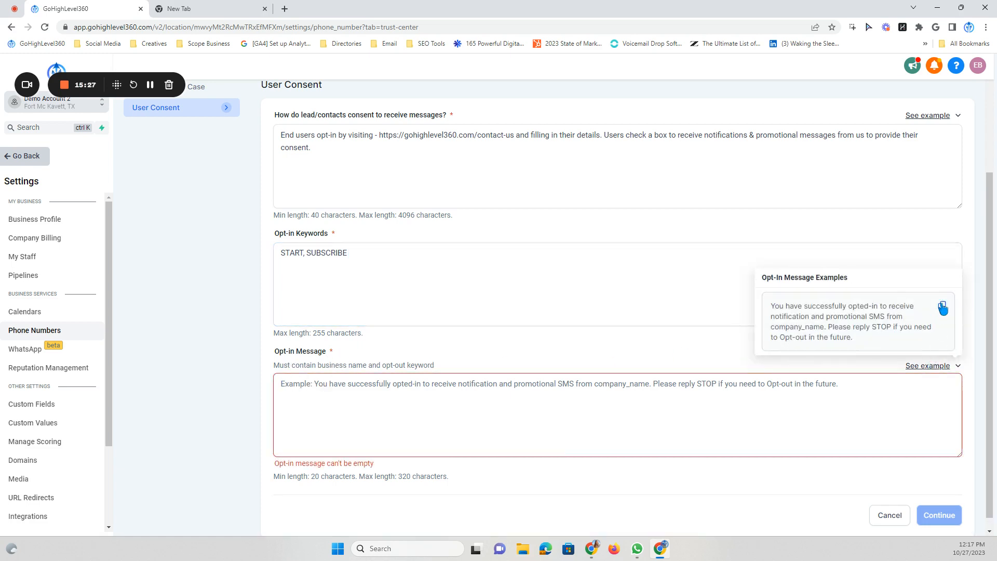
{"action": "left_click", "coordinate": [943, 308]}
{"action": "right_click", "coordinate": [290, 382]}
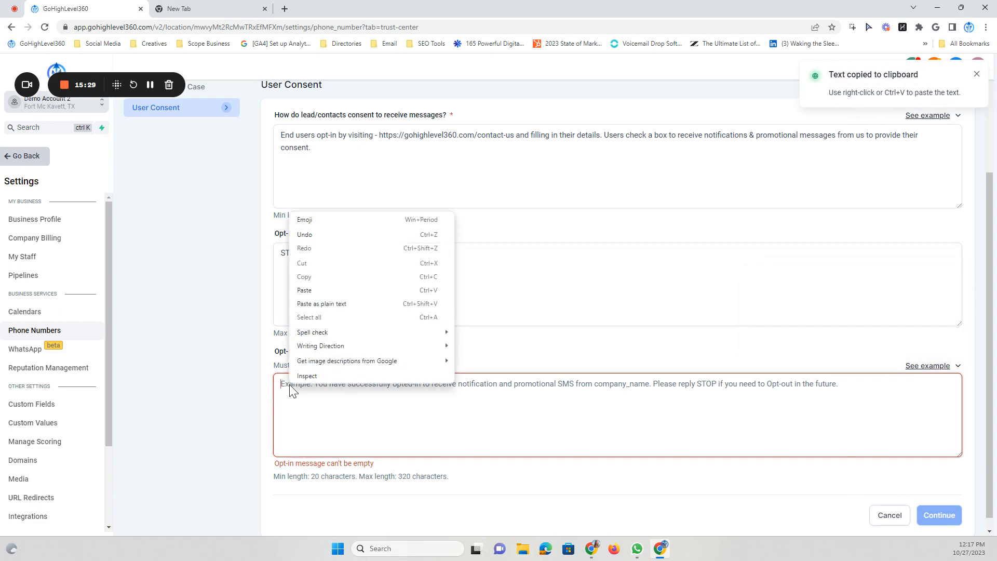
{"action": "left_click", "coordinate": [312, 291]}
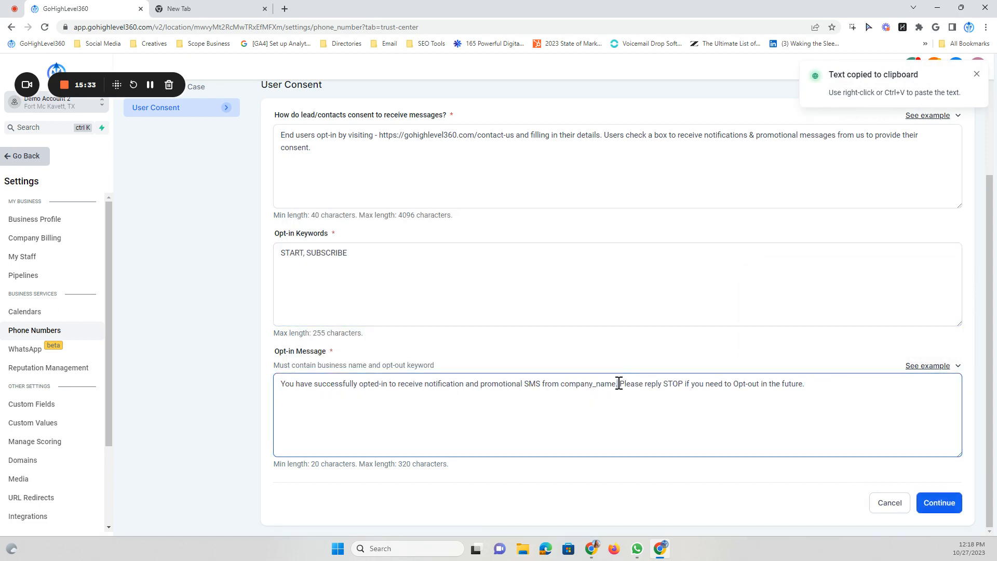
Replace company_name with GoHighLevel360., move the reply-STOP line to its own line, and submit
{"action": "left_click_drag", "start_coordinate": [619, 383], "coordinate": [561, 384]}
{"action": "key", "text": "BackSpace"}
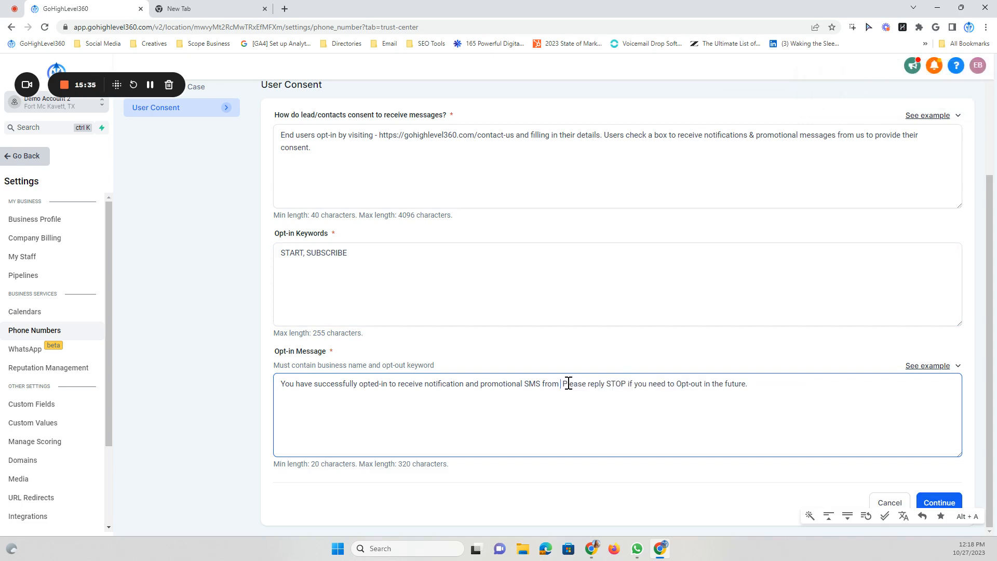
{"action": "type", "text": "GoHighL"}
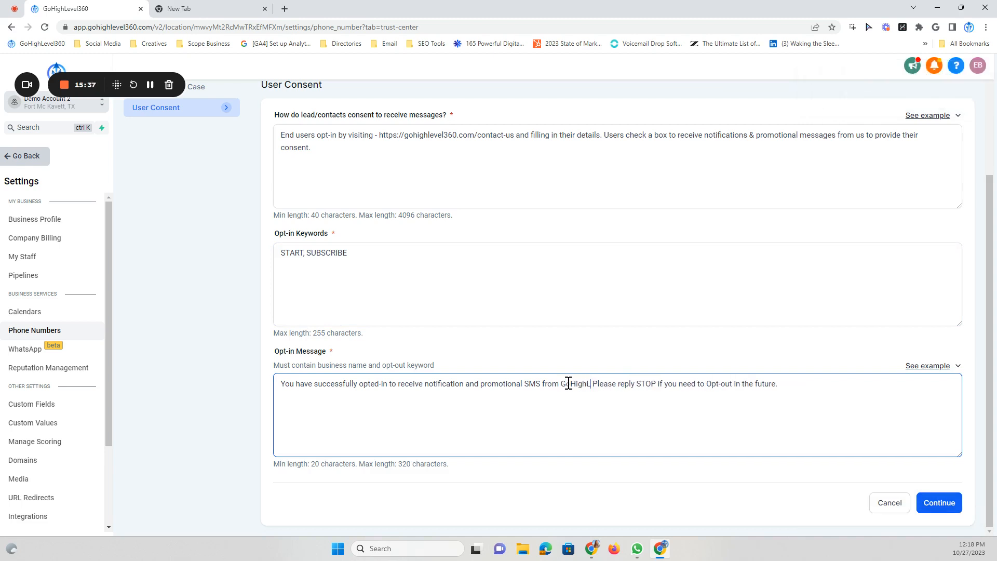
{"action": "type", "text": "evel360"}
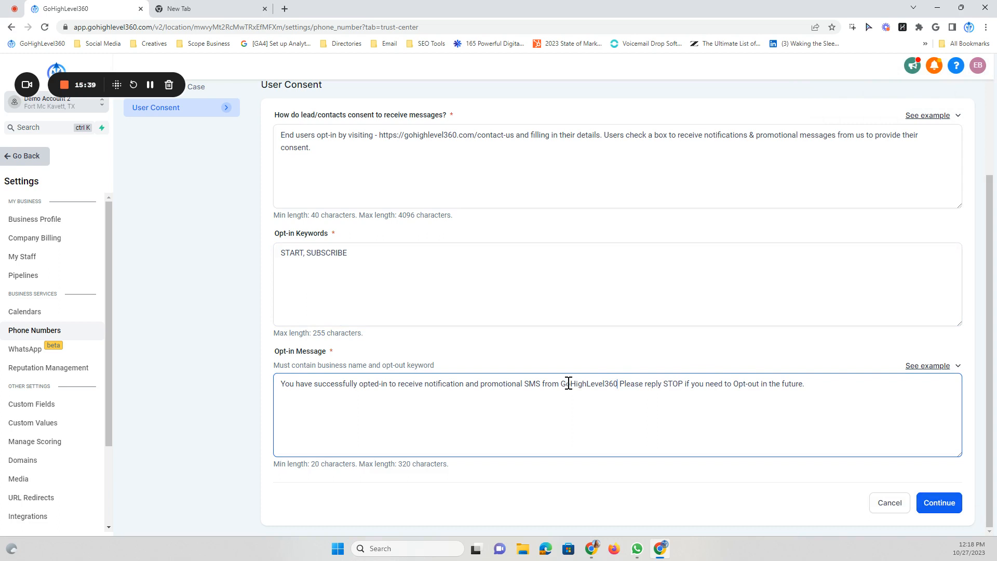
{"action": "type", "text": "."}
{"action": "key", "text": "Return"}
{"action": "key", "text": "Return"}
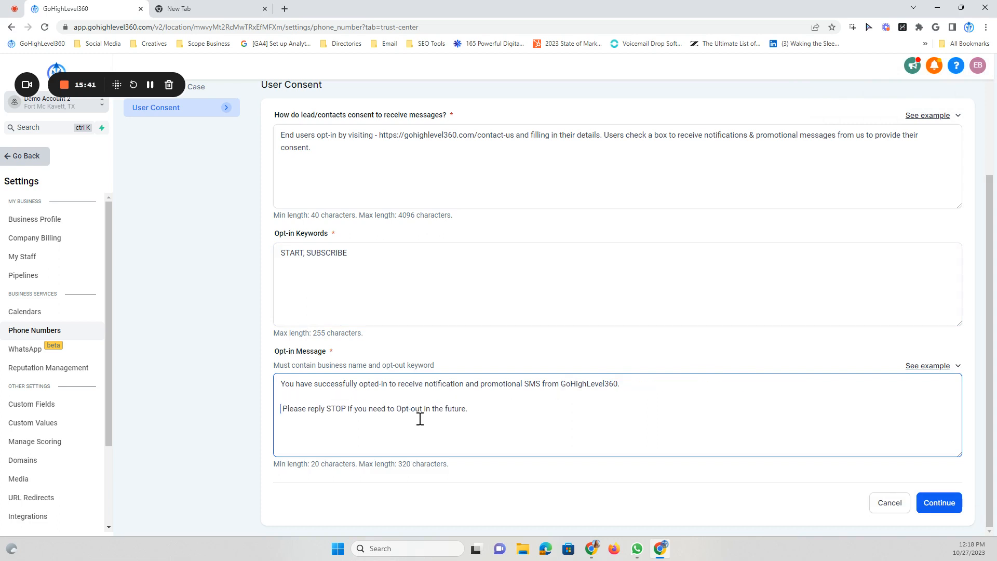
{"action": "left_click", "coordinate": [480, 411]}
{"action": "left_click", "coordinate": [941, 504]}
Check the A2P status cards: Review in progress, Brand in progress, Campaign yet to start
{"action": "left_click", "coordinate": [908, 380]}
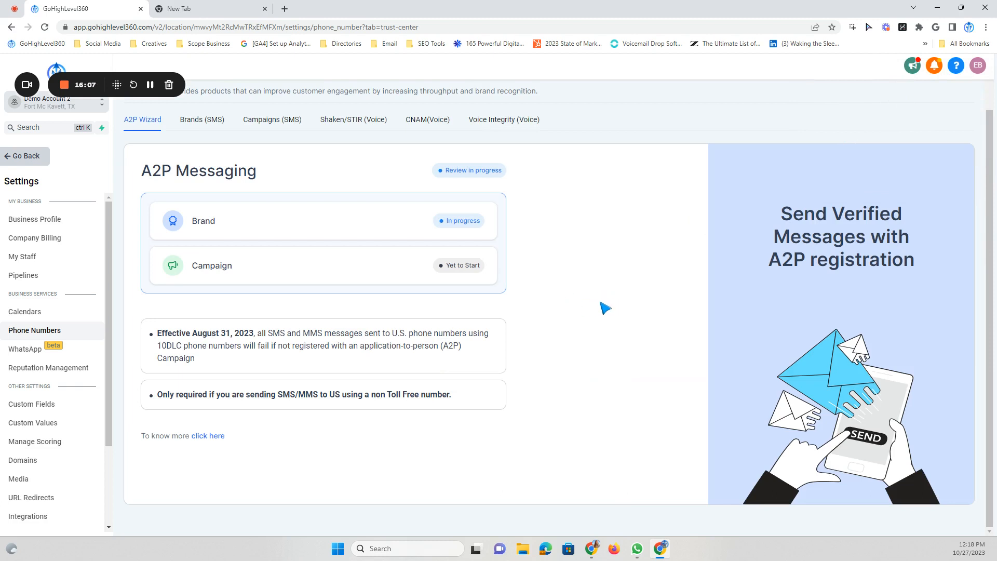
{"action": "left_click_drag", "start_coordinate": [216, 223], "coordinate": [199, 221]}
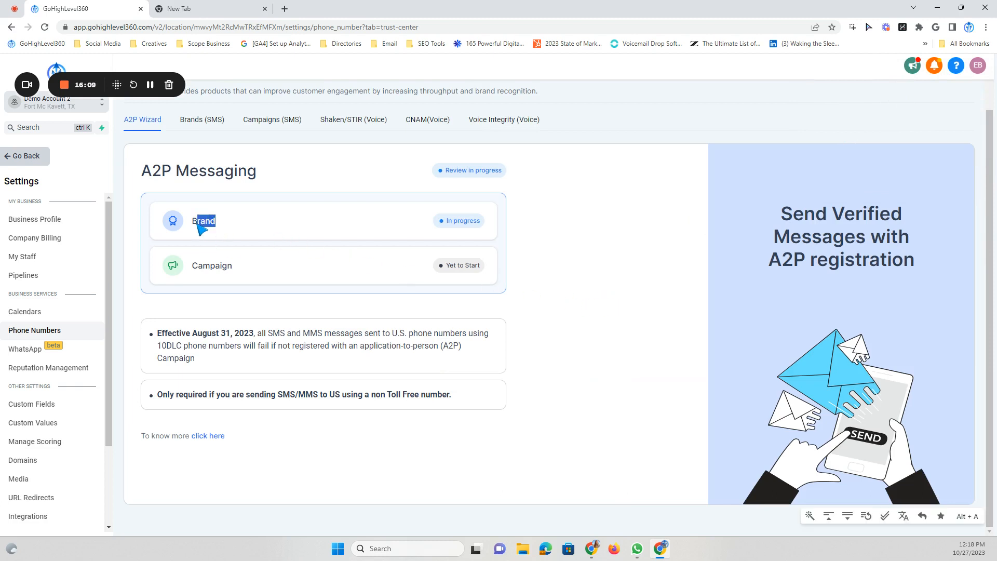
{"action": "left_click", "coordinate": [202, 228]}
{"action": "left_click_drag", "start_coordinate": [235, 270], "coordinate": [207, 270]}
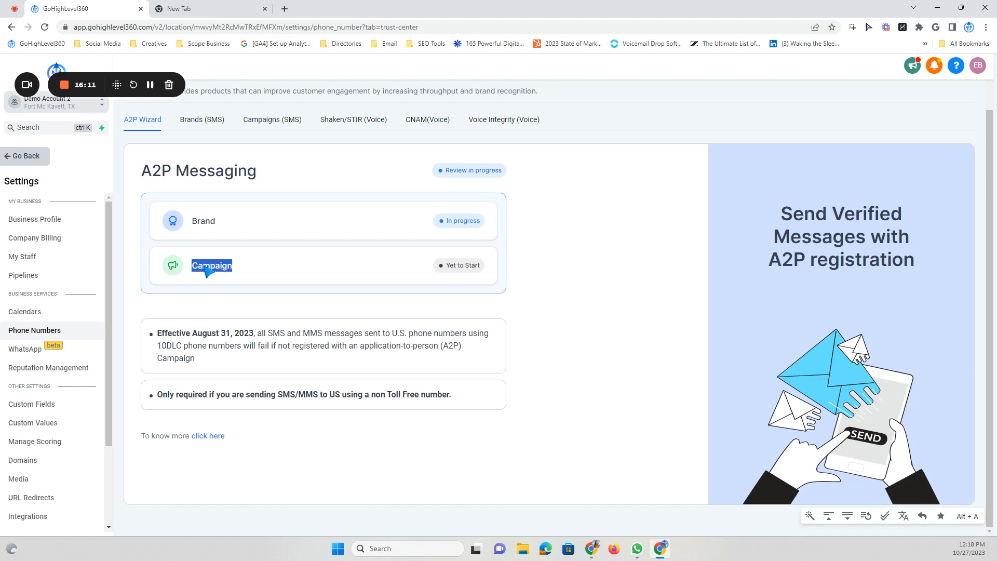
{"action": "left_click", "coordinate": [241, 271]}
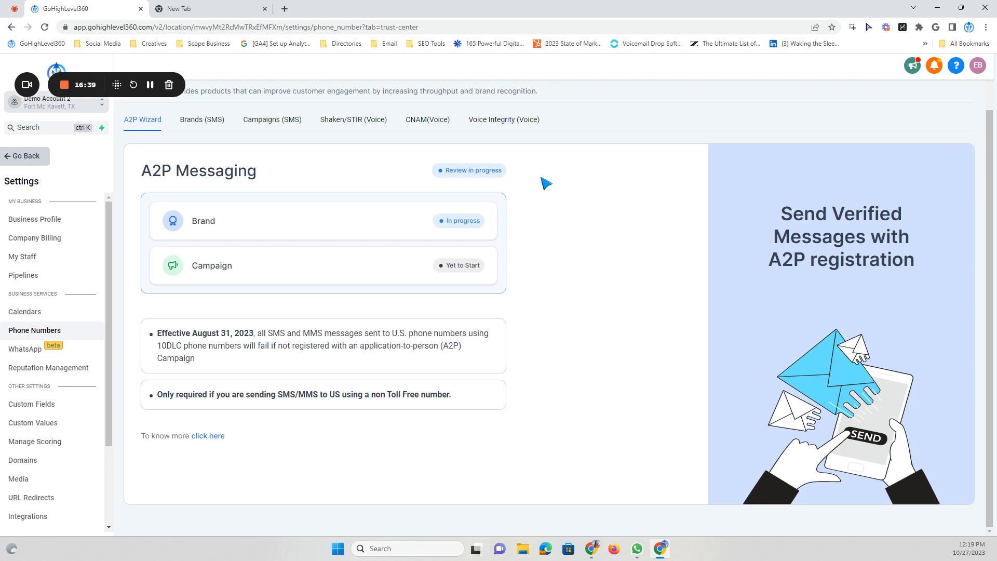
{"action": "scroll", "coordinate": [455, 163], "scroll_direction": "up", "scroll_amount": 1}
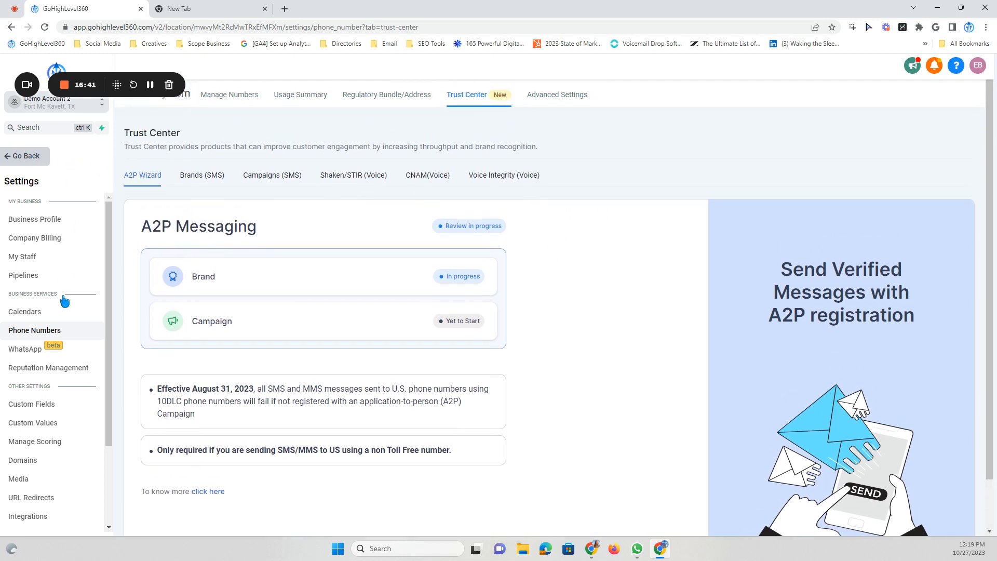
Reload Manage Numbers to confirm the A2P 10DLC registration-in-progress banner, then show add-number options
{"action": "left_click", "coordinate": [219, 99]}
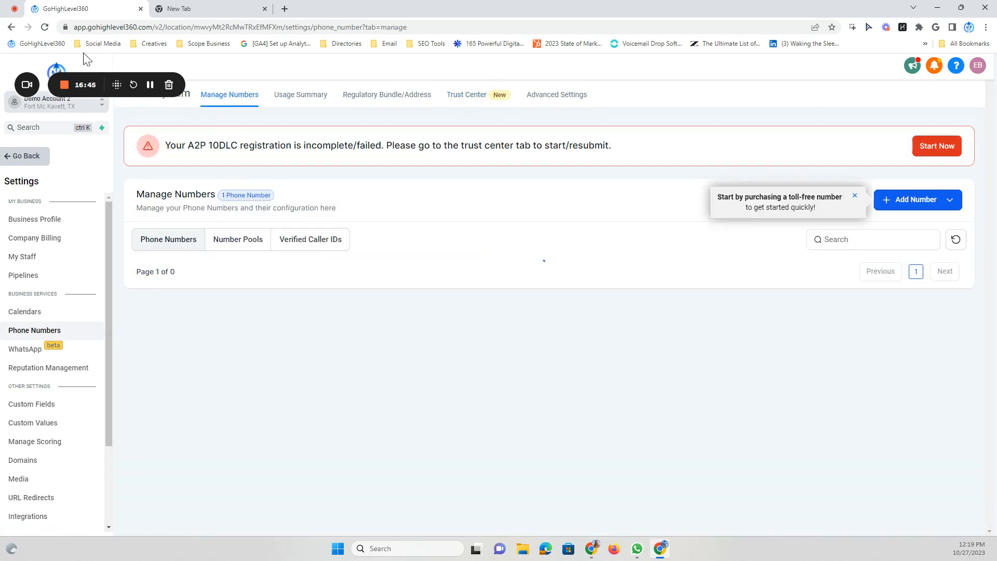
{"action": "left_click", "coordinate": [46, 28]}
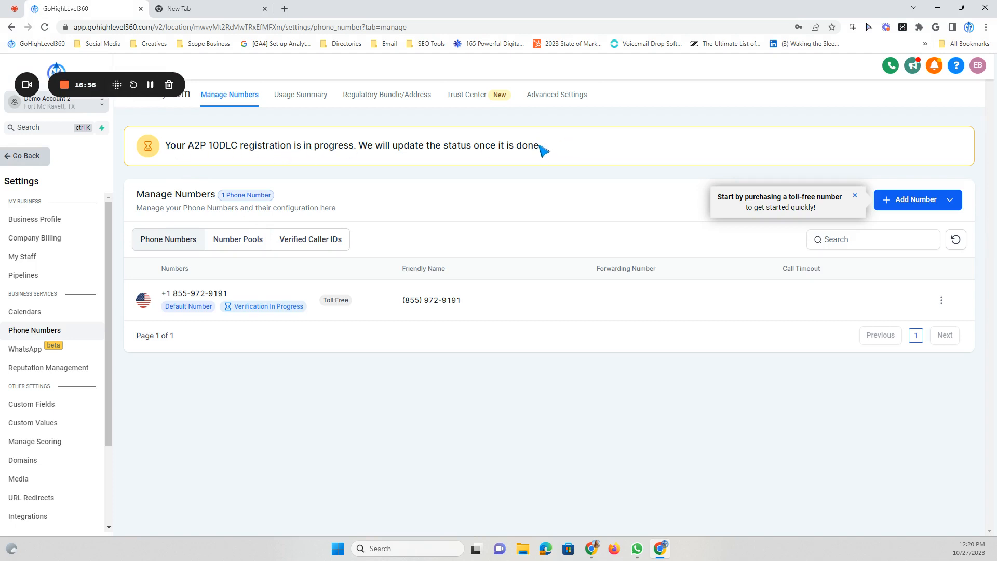
{"action": "left_click_drag", "start_coordinate": [544, 148], "coordinate": [166, 148]}
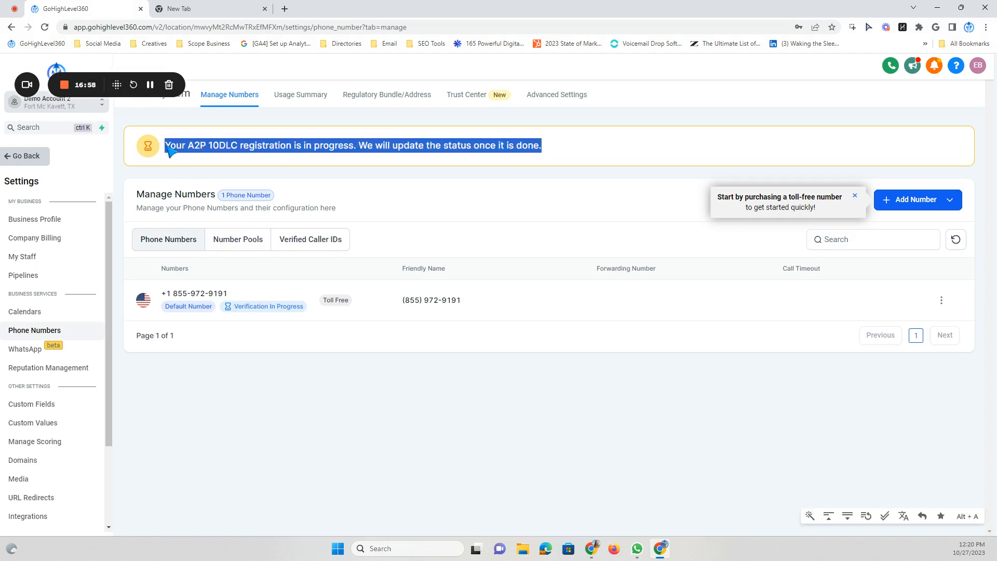
{"action": "left_click", "coordinate": [639, 151]}
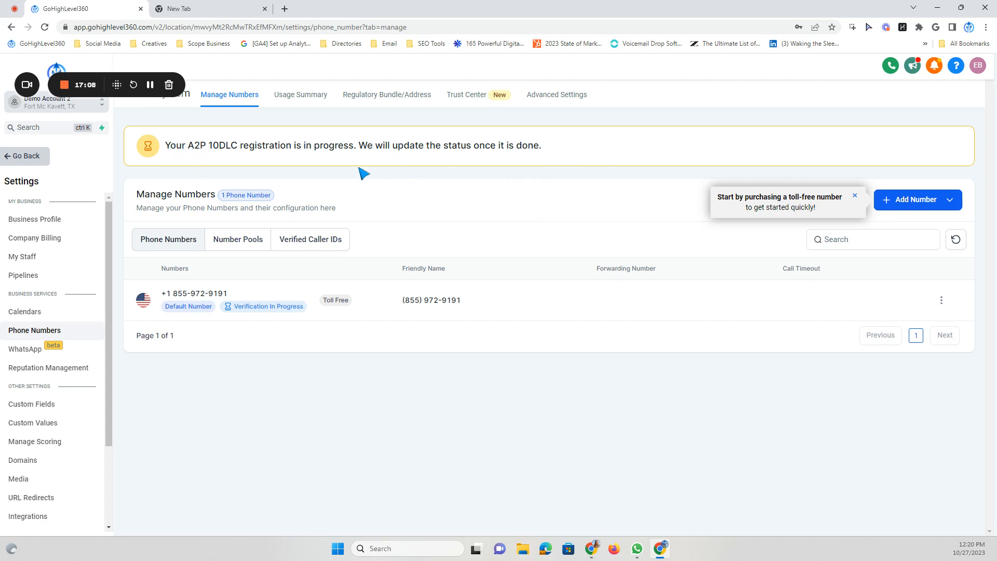
{"action": "left_click", "coordinate": [905, 201]}
{"action": "left_click", "coordinate": [899, 106]}
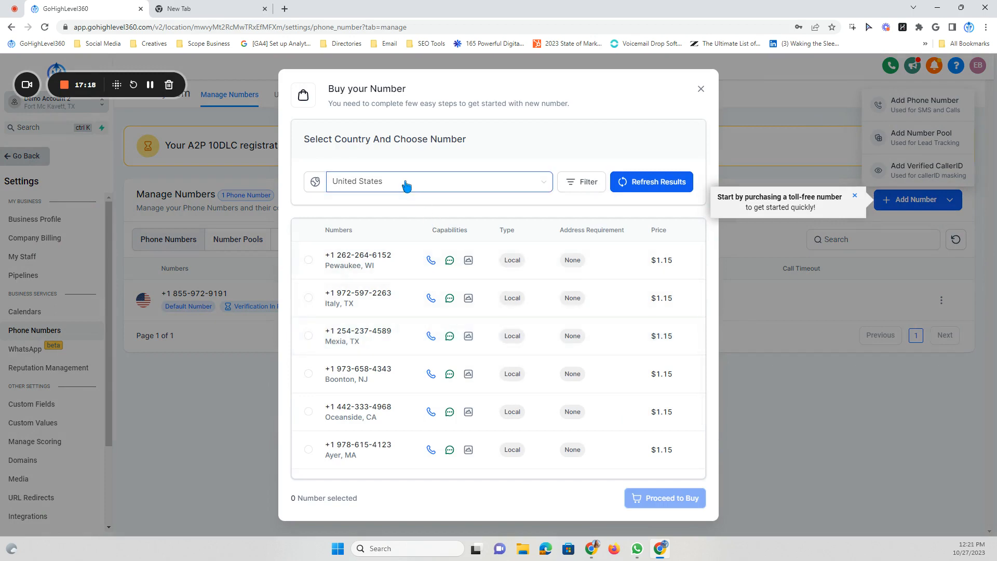
{"action": "left_click", "coordinate": [701, 90]}
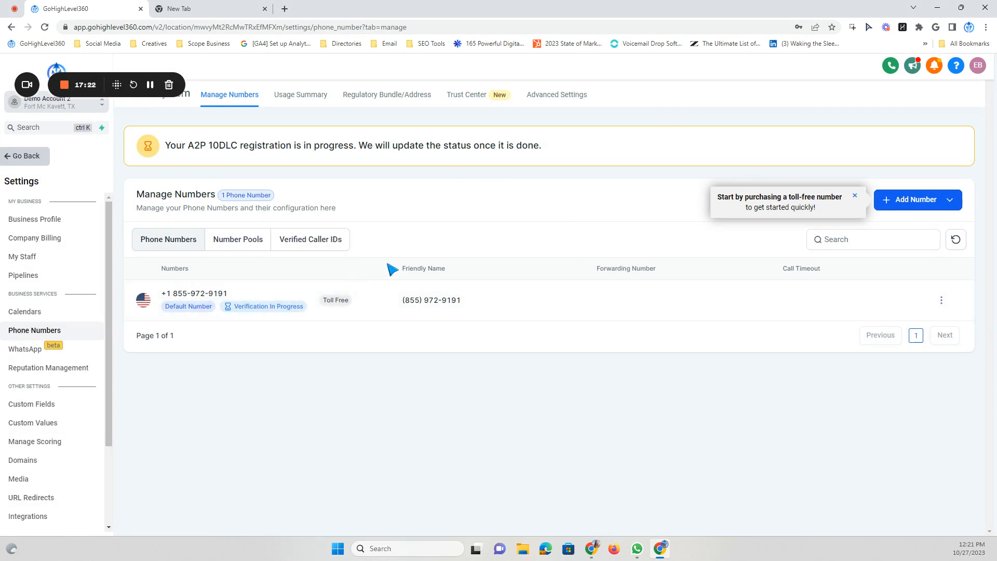